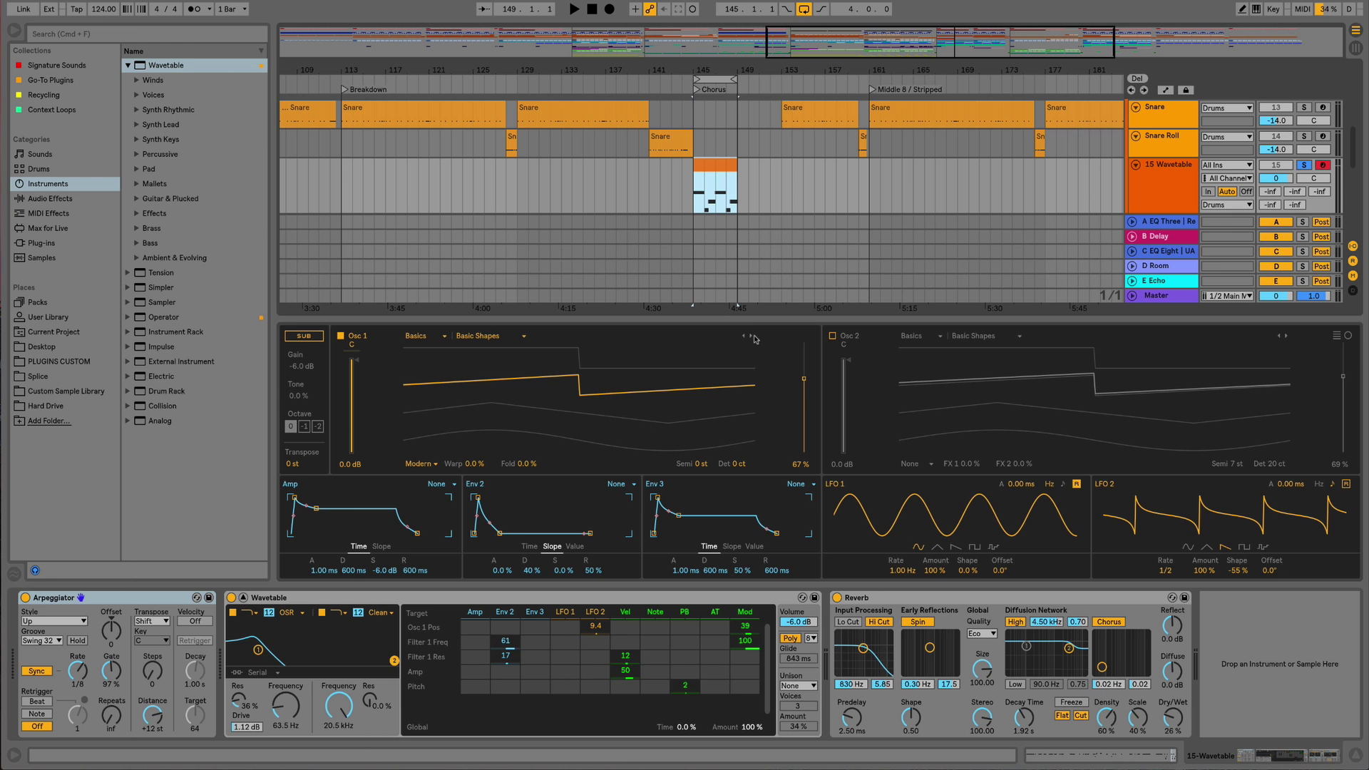
Delete the 15 Wavetable track from the arrangement
left_click(1160, 166)
key("Delete")
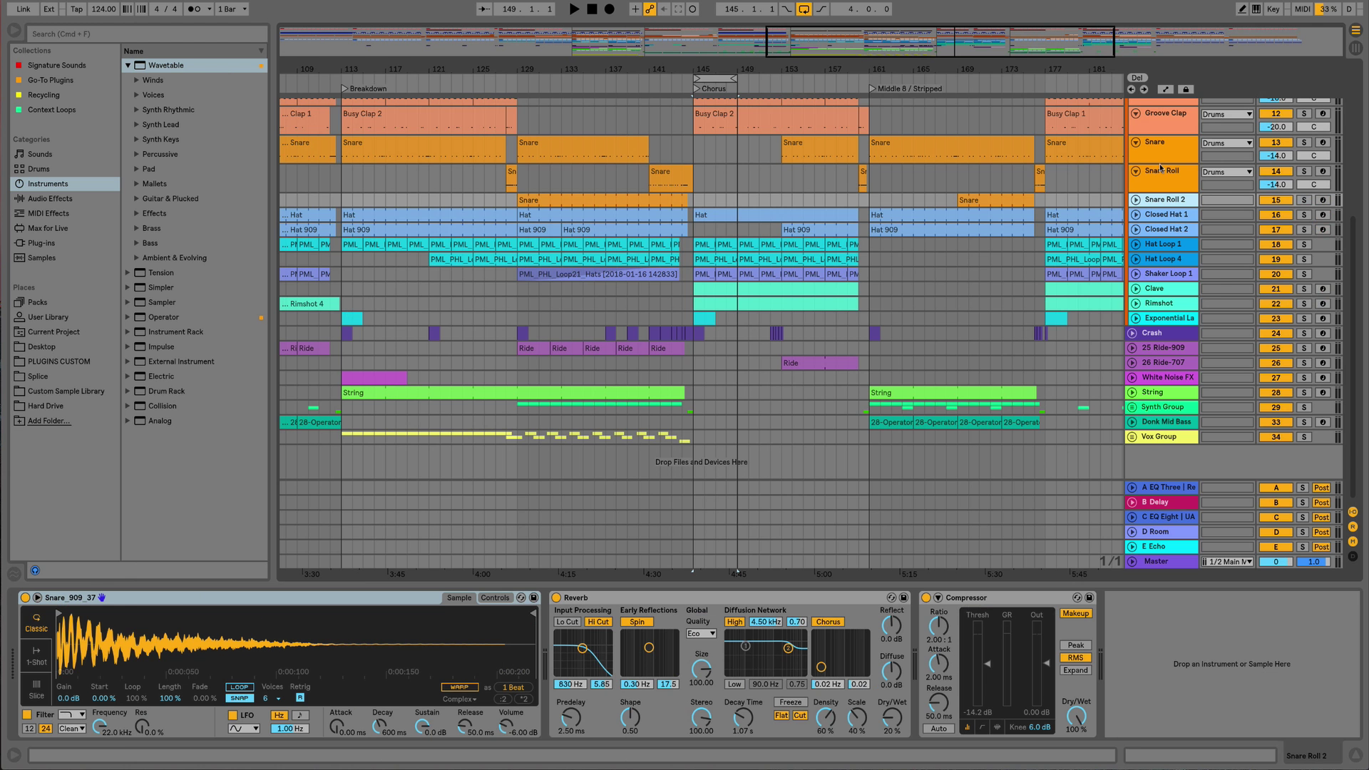
Insert a new MIDI track below the Crash track and load the Wavetable instrument on it
scroll(823, 385, "up", 3)
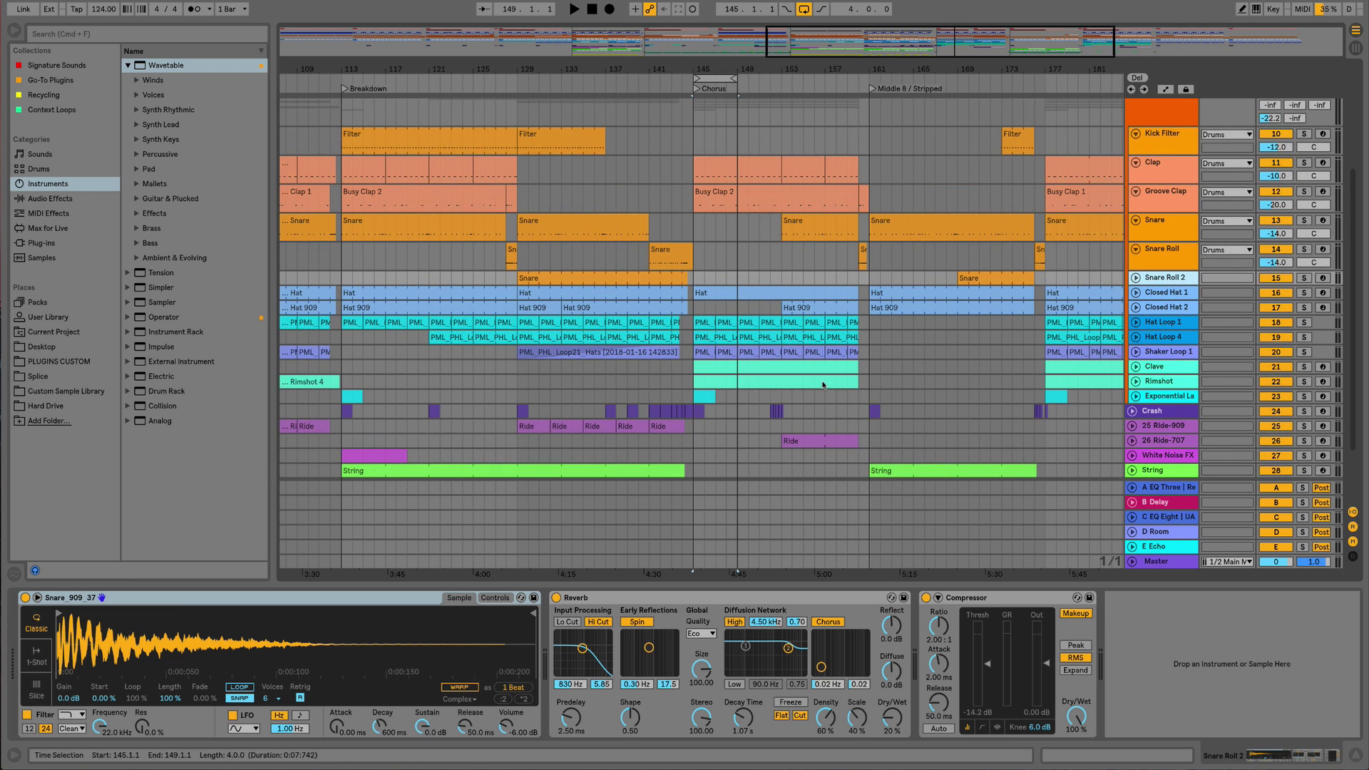
scroll(823, 385, "down", 3)
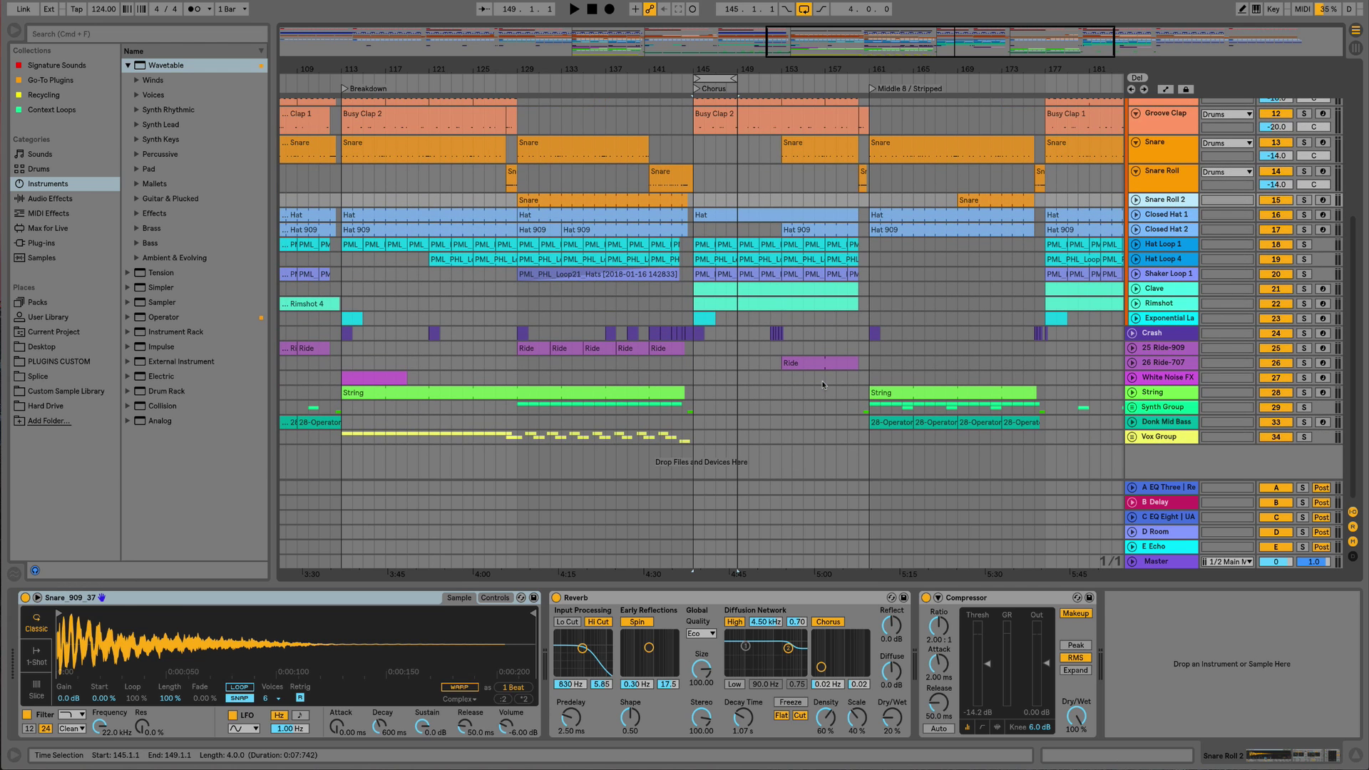
left_click(1163, 336)
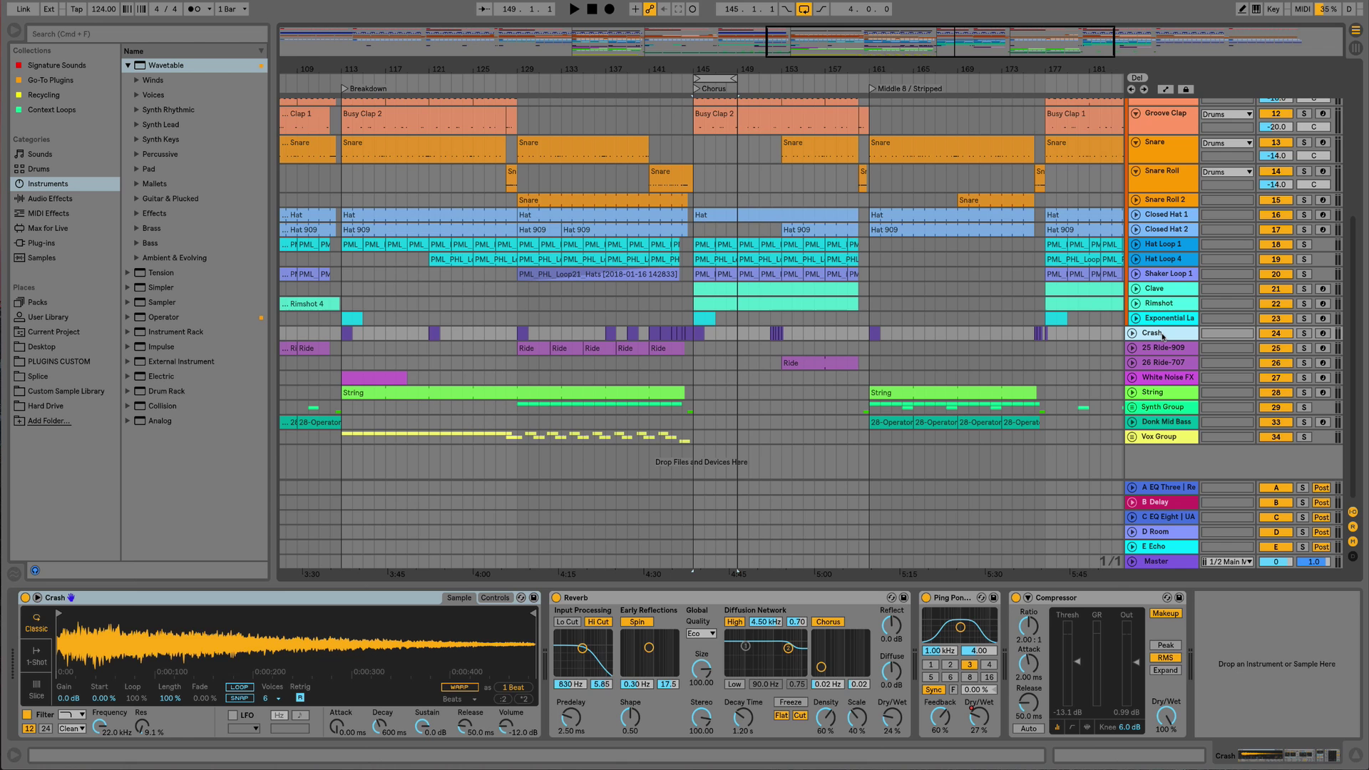
key("super+shift+t")
left_click(1169, 353)
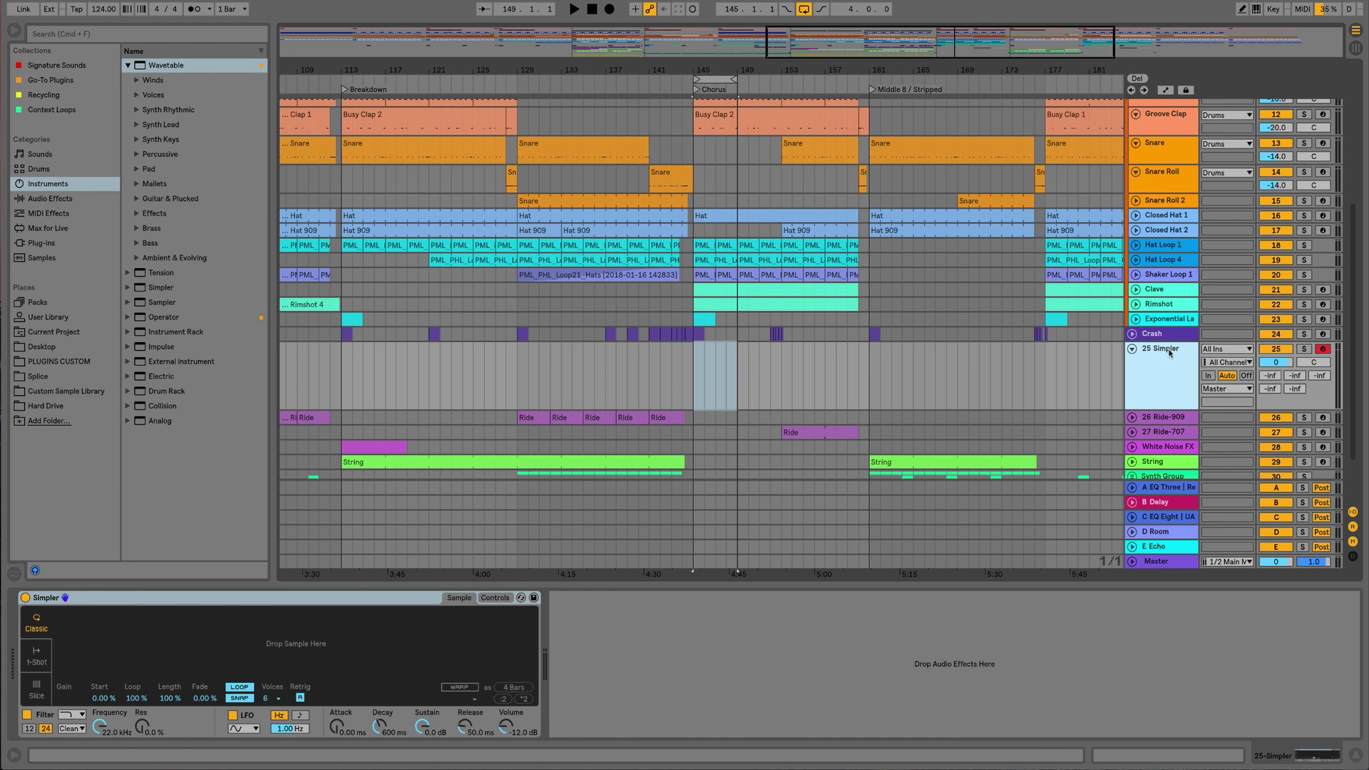
left_click_drag(162, 67, 114, 605)
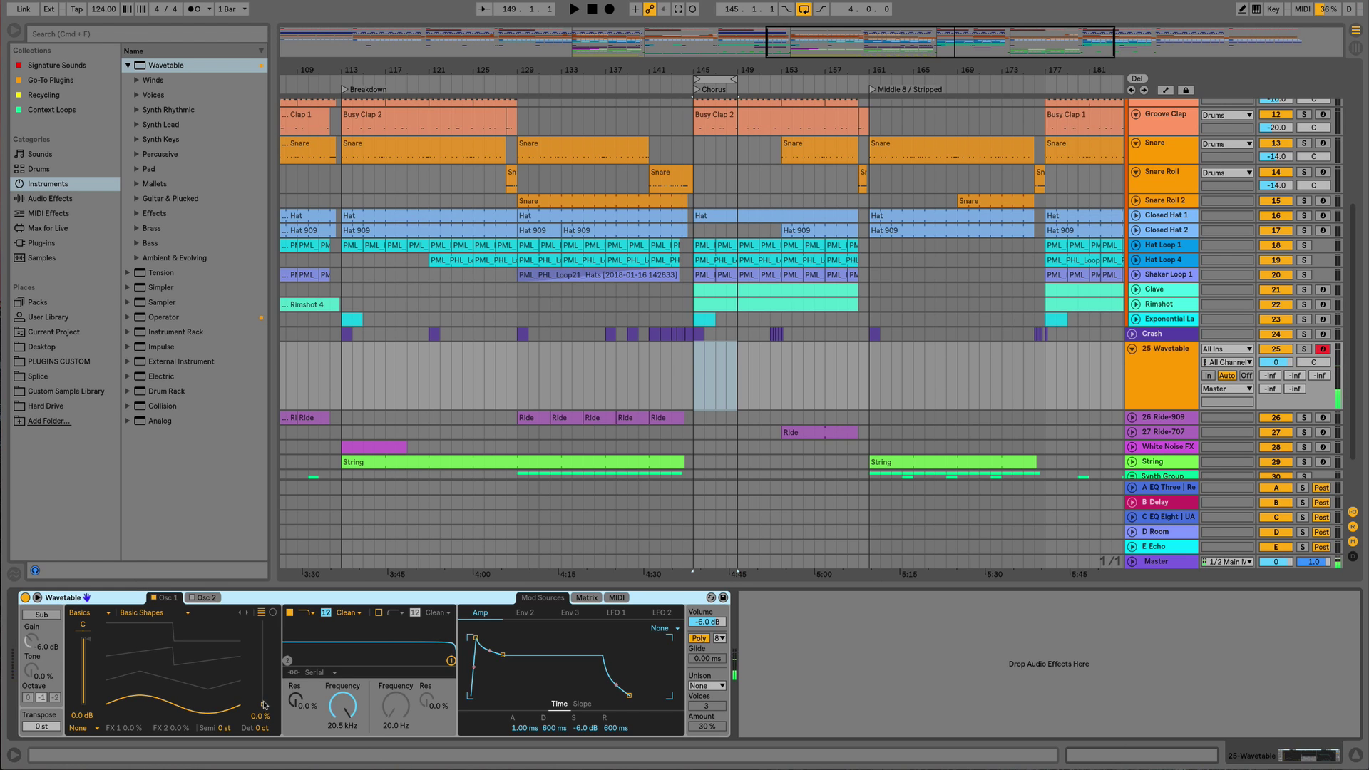
Set the Osc 1 wavetable position to 70%, and enable Osc 2 at position 71% with a 38 ct detune
left_click_drag(263, 704, 263, 646)
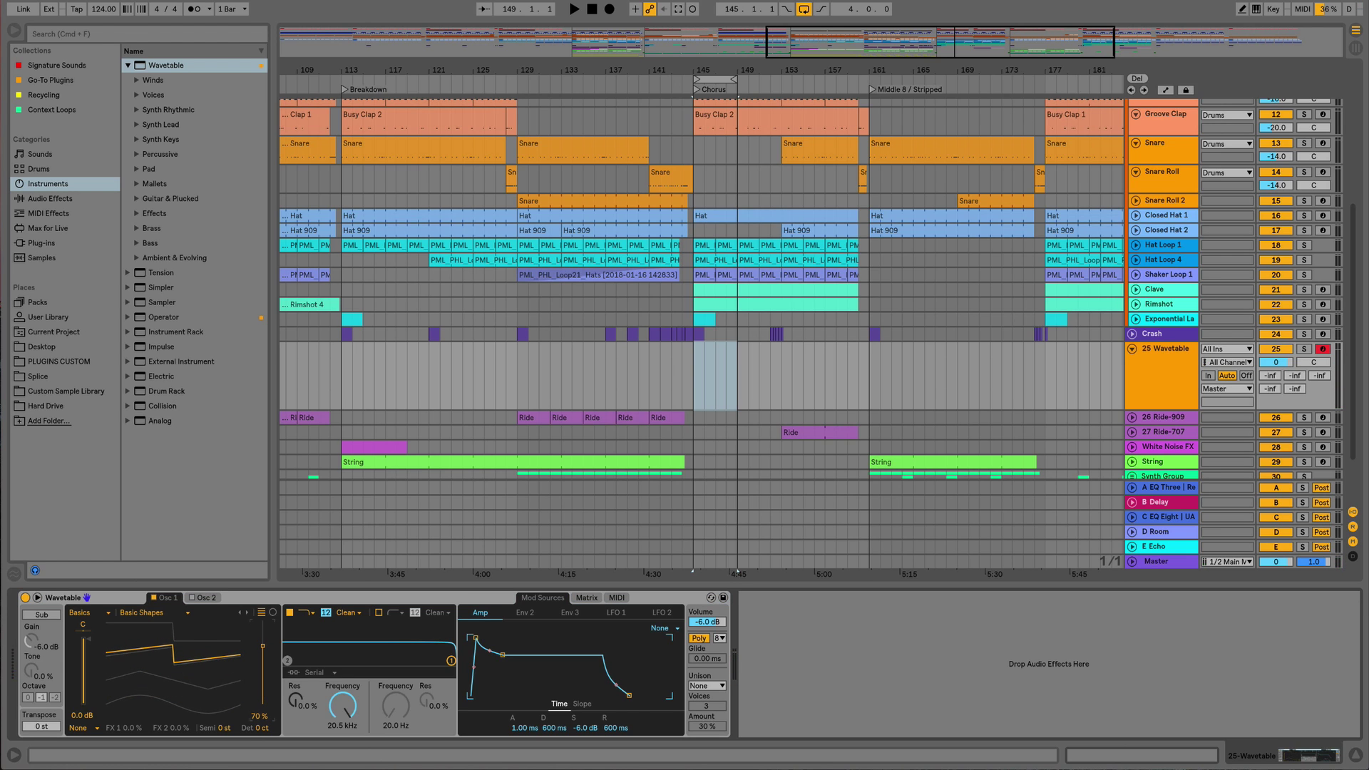
left_click(192, 601)
left_click_drag(263, 709, 263, 649)
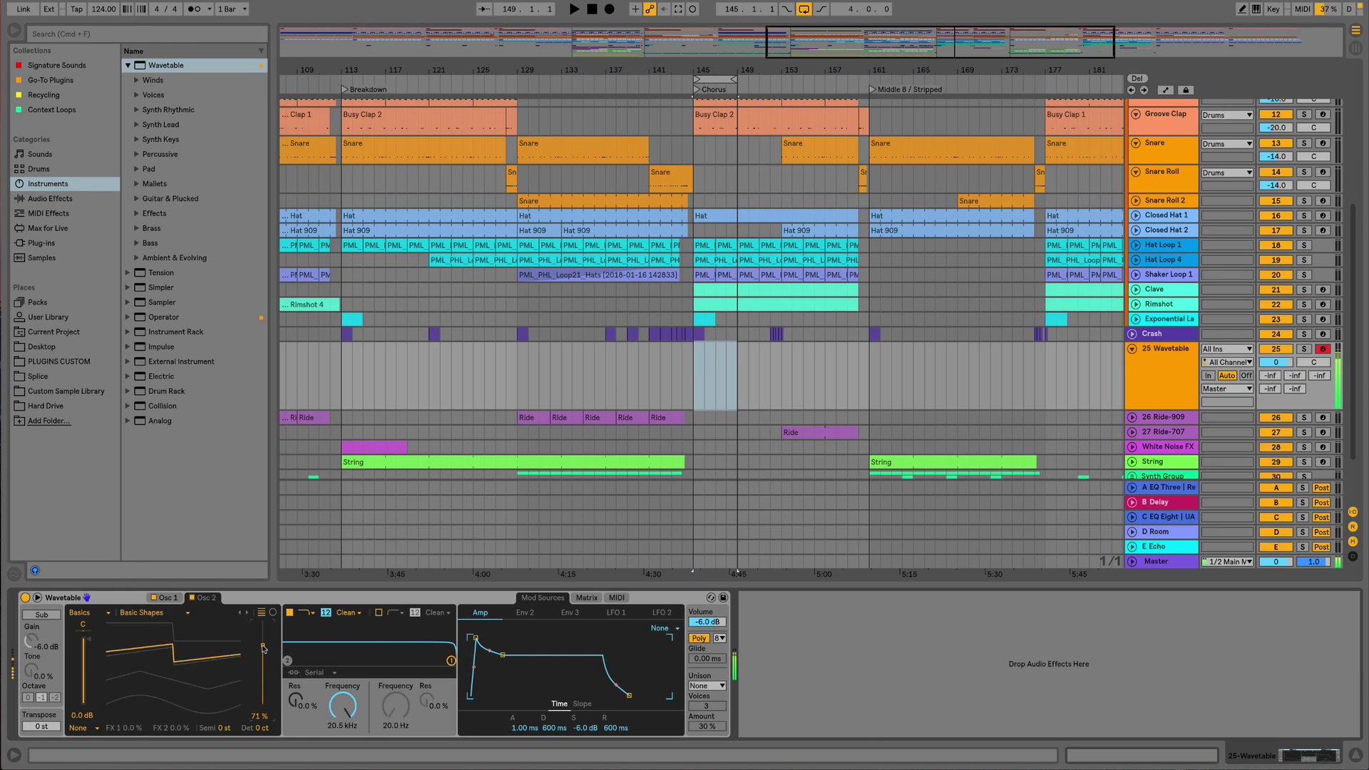
left_click(257, 728)
left_click_drag(262, 728, 263, 718)
Enable Wavetable's sub oscillator one octave down (-1) and set its tone to 19%
left_click(37, 615)
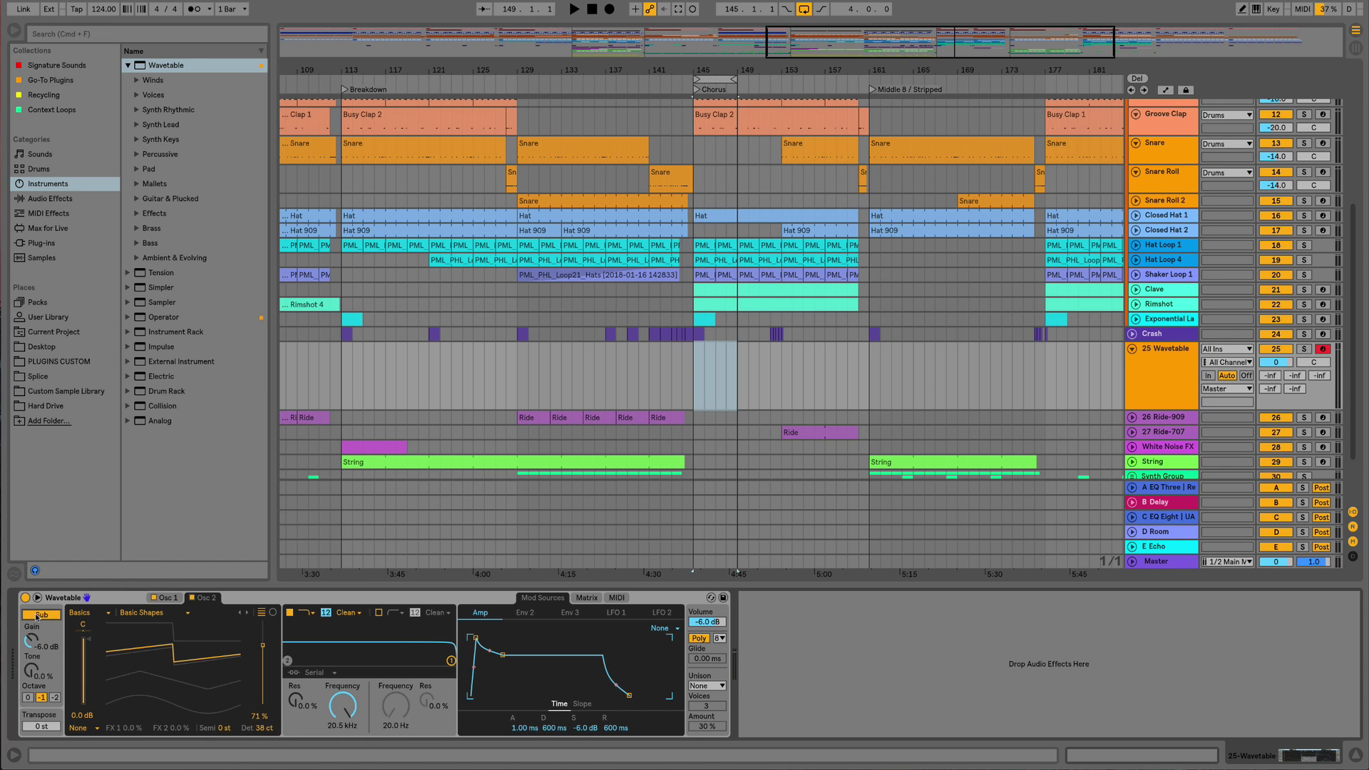
left_click(27, 699)
left_click(45, 698)
left_click(55, 699)
left_click(43, 698)
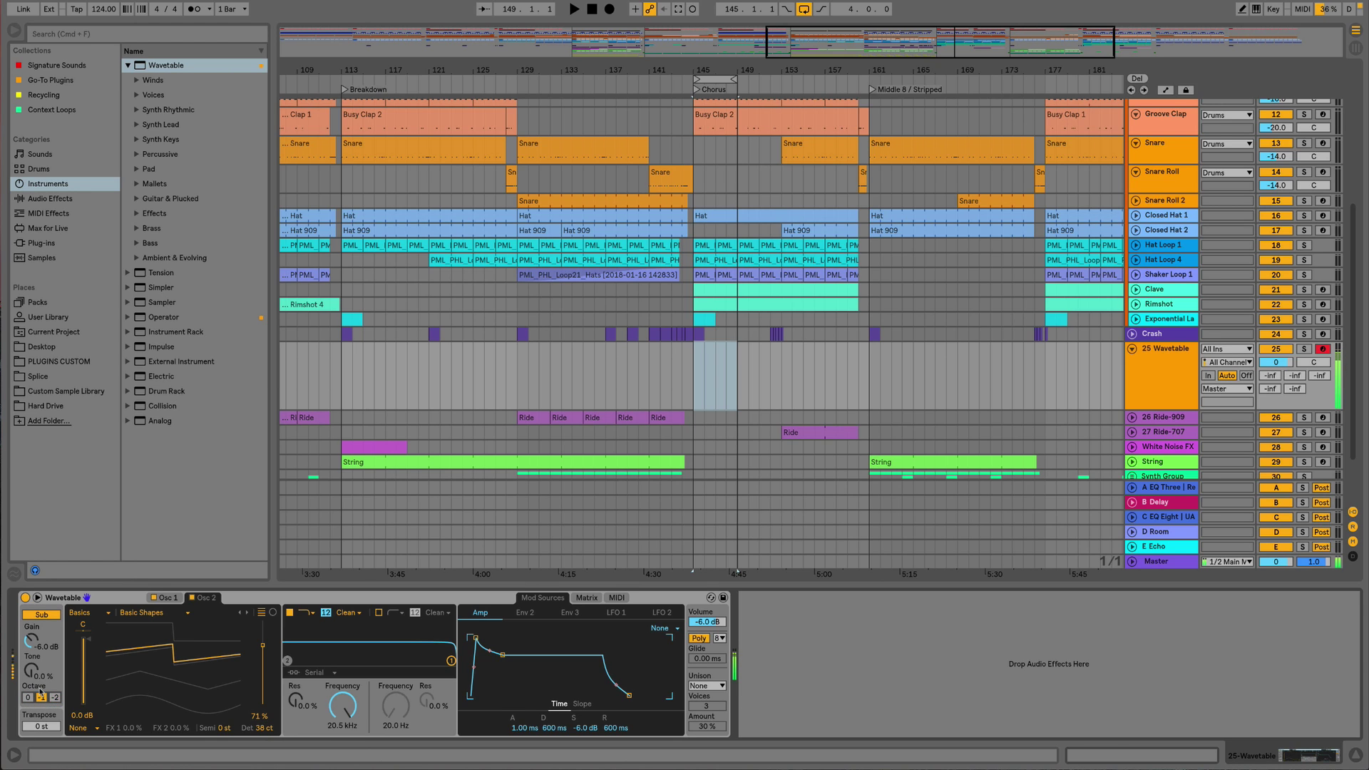
left_click_drag(35, 681, 36, 663)
Change filter 1 to a high-pass with its cutoff frequency at 104 Hz
left_click(309, 615)
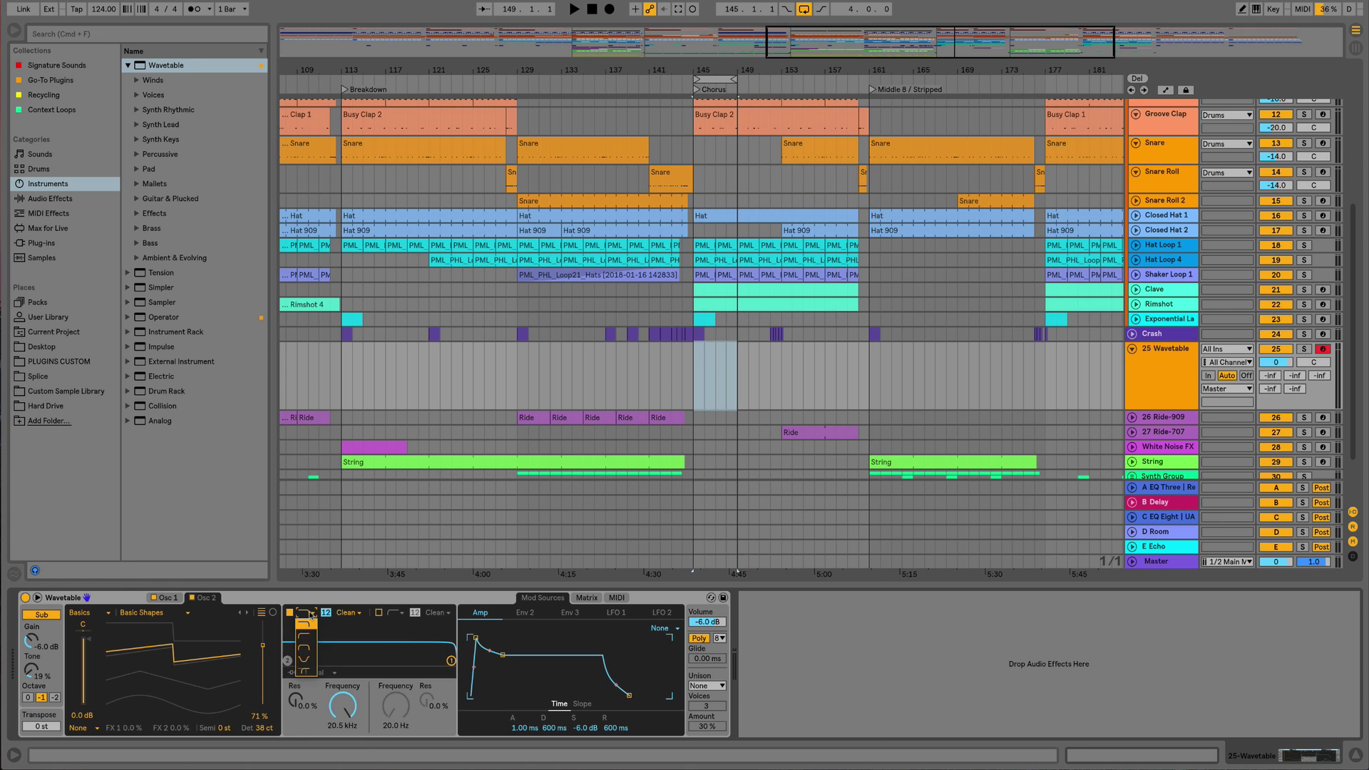
left_click(310, 615)
left_click(341, 708)
left_click(308, 613)
left_click(312, 635)
mouse_move(339, 701)
left_mouse_down()
mouse_move(339, 766)
mouse_move(342, 713)
left_mouse_up()
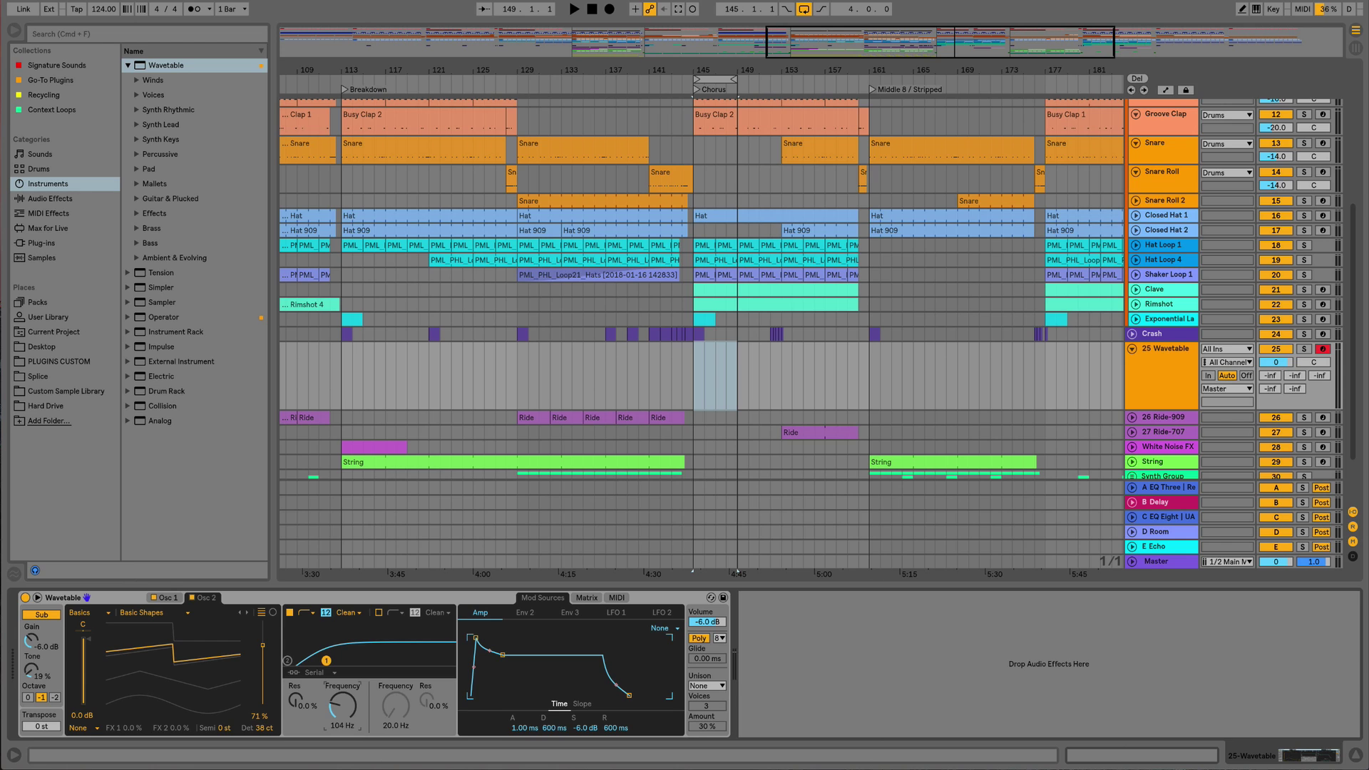
Enable filter 2 as a low-pass at 13.9 kHz with 24% resonance, and set filter 1's resonance to 17%
left_click(394, 613)
left_click(397, 624)
left_click(379, 614)
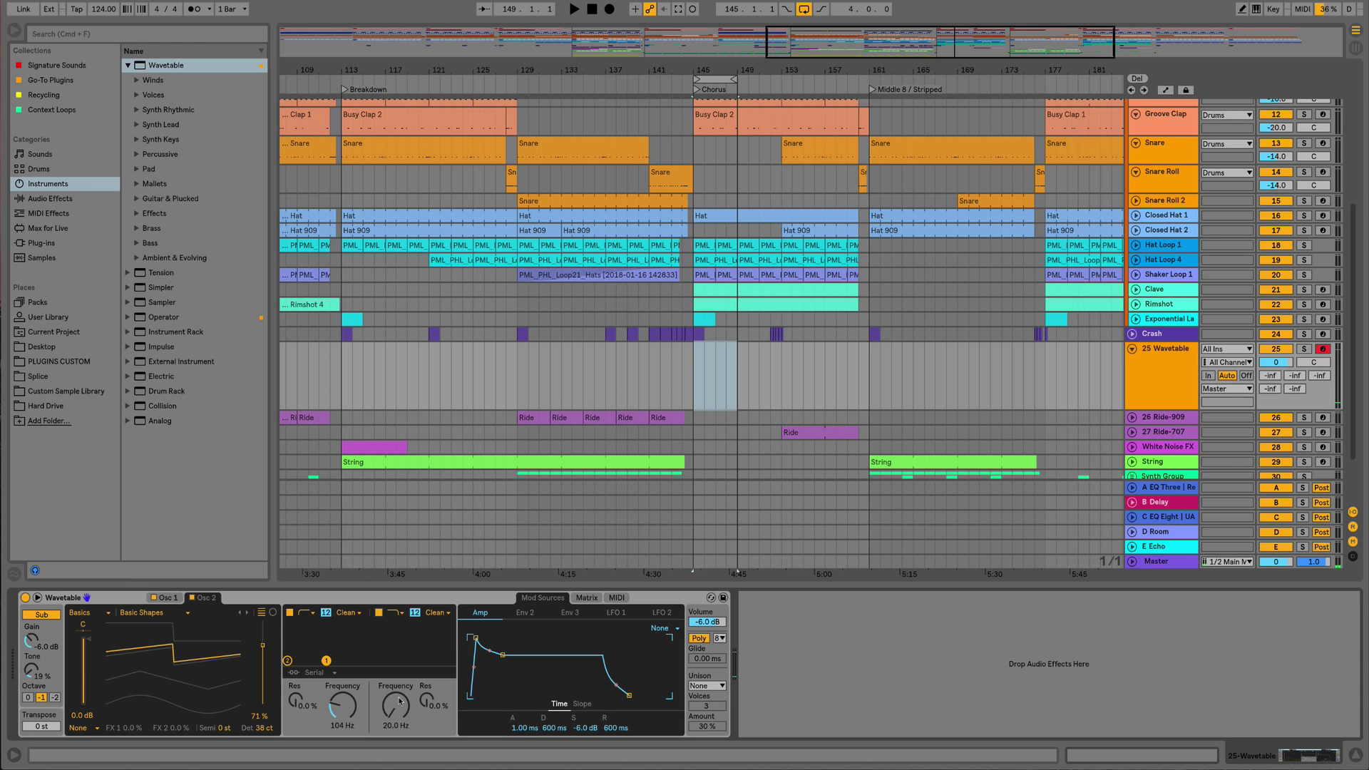
left_click_drag(400, 702, 426, 689)
left_click_drag(295, 699, 295, 687)
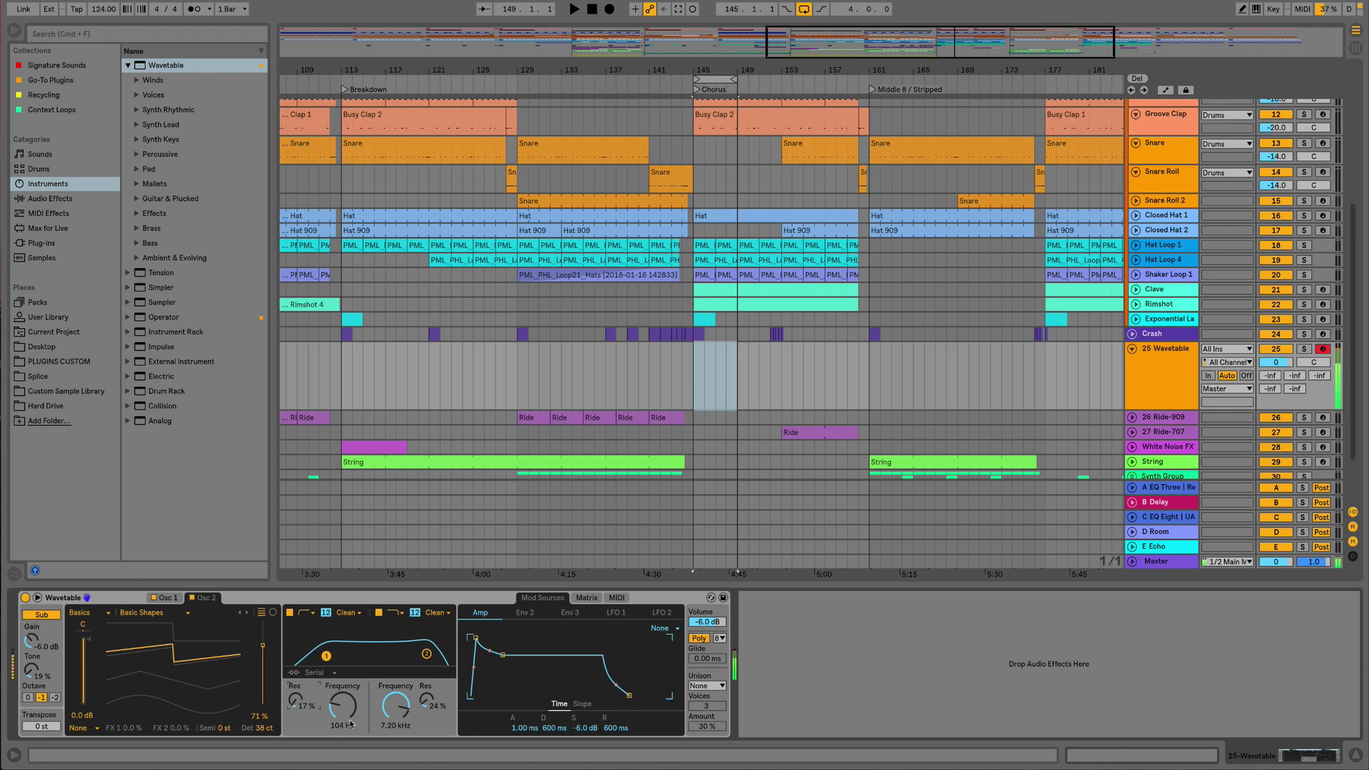
left_click_drag(395, 706, 397, 702)
Set filter 1 to the OSR circuit with 1.69 dB drive and filter 2 to MS2 with 1.31 dB drive
left_click(346, 612)
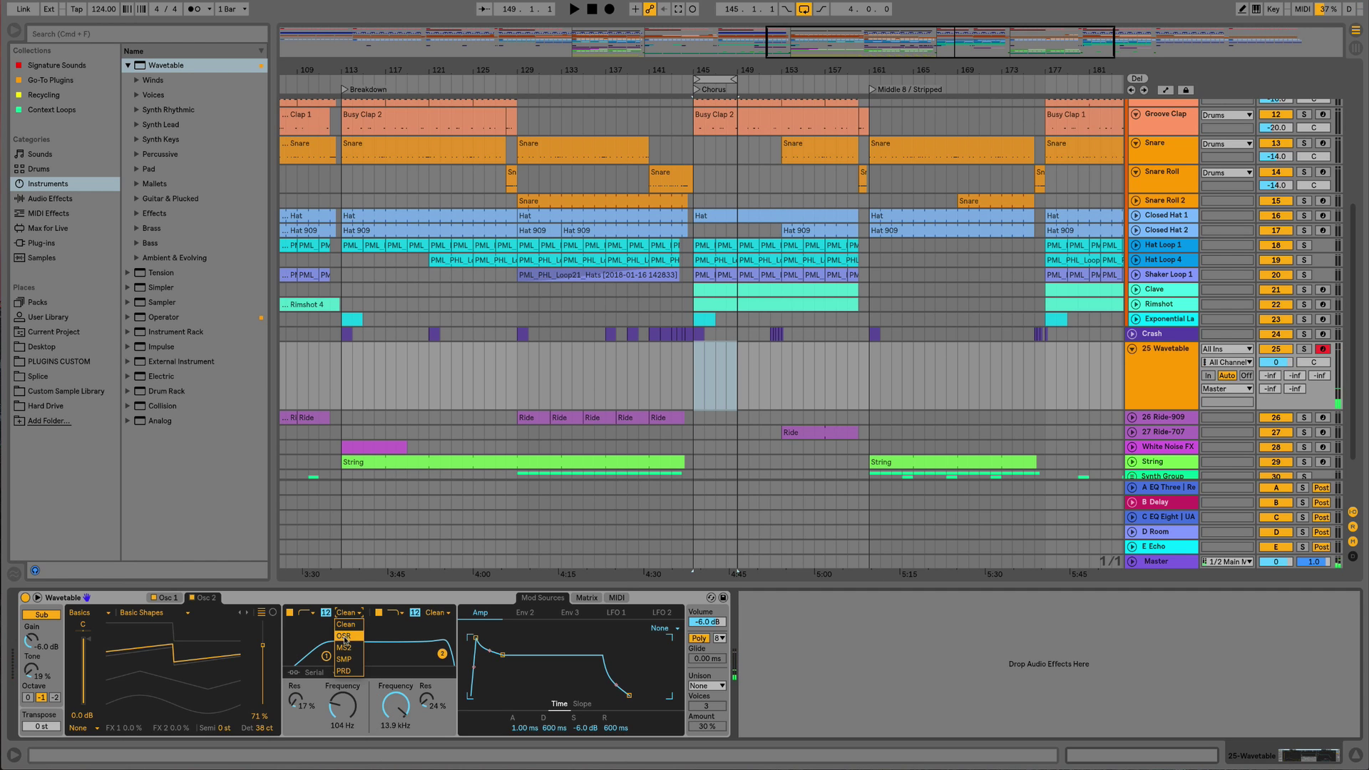
left_click(349, 639)
left_click_drag(315, 723, 314, 717)
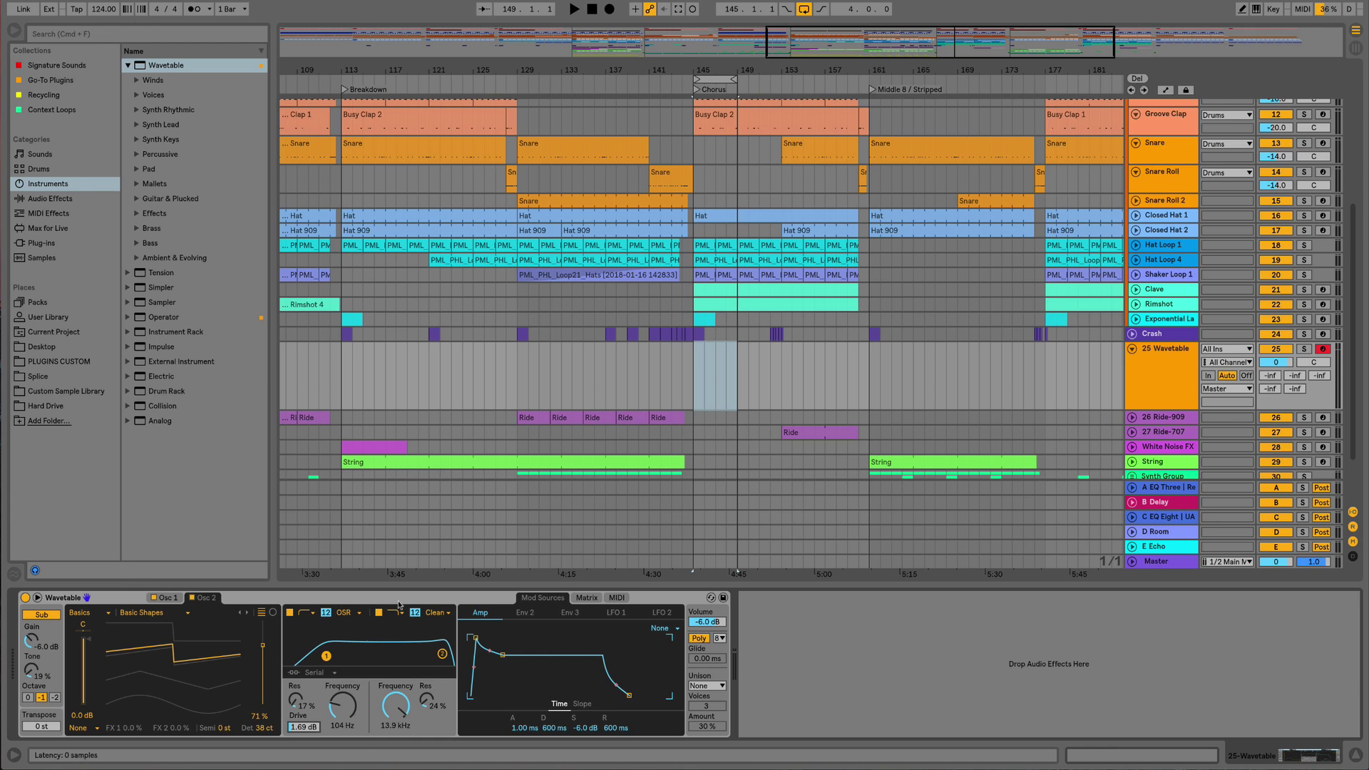
left_click(435, 612)
left_click(434, 647)
left_click_drag(432, 733, 432, 728)
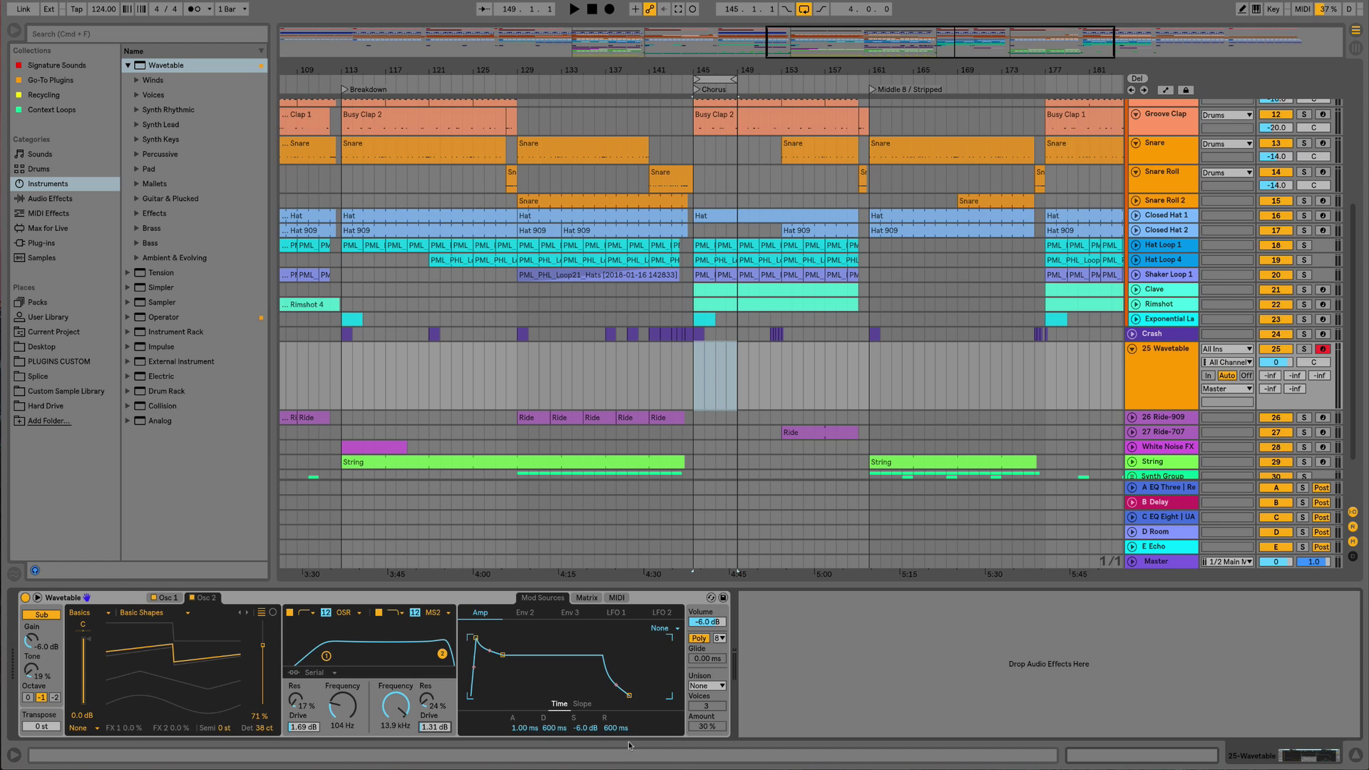
Set the amp envelope's sustain to 0.0 dB and release to 1.50 s, and expand and enlarge Wavetable's detailed view
left_click_drag(583, 728, 614, 732)
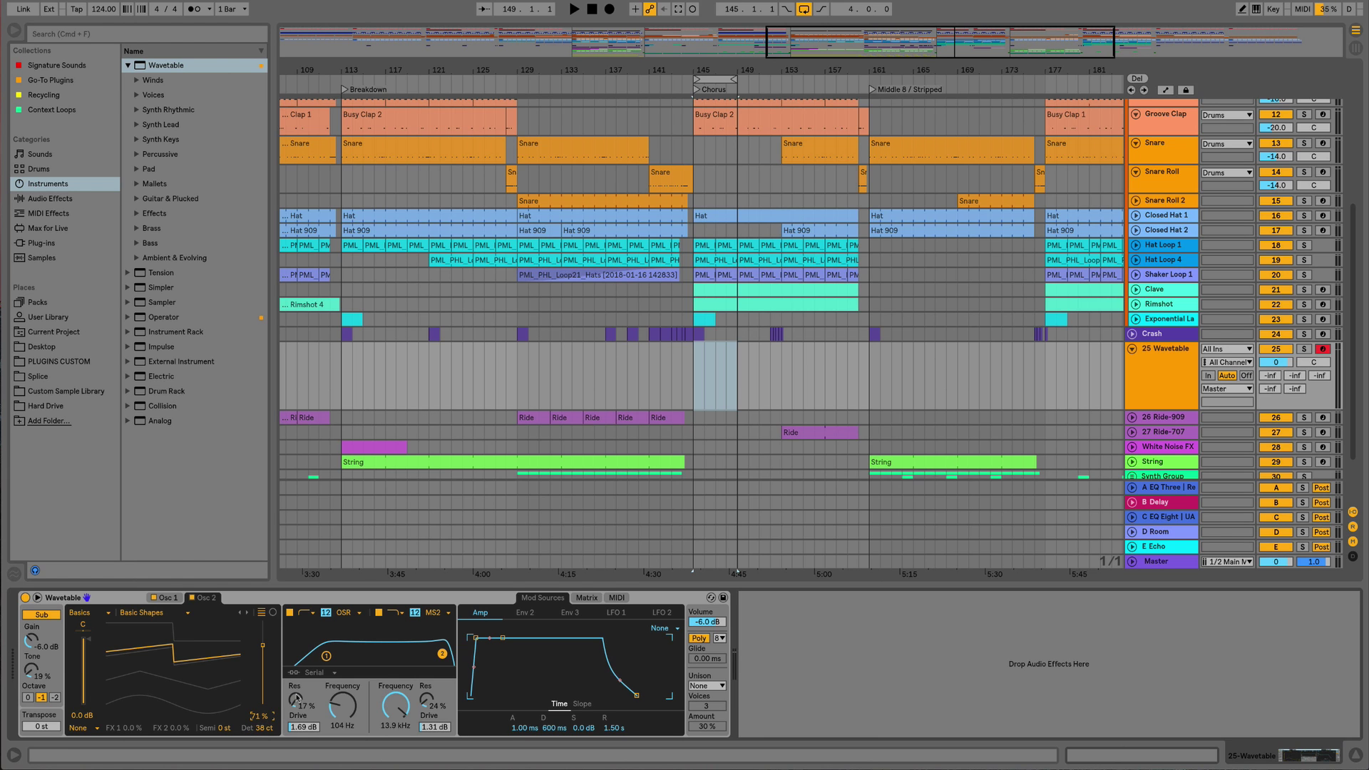
left_click(37, 597)
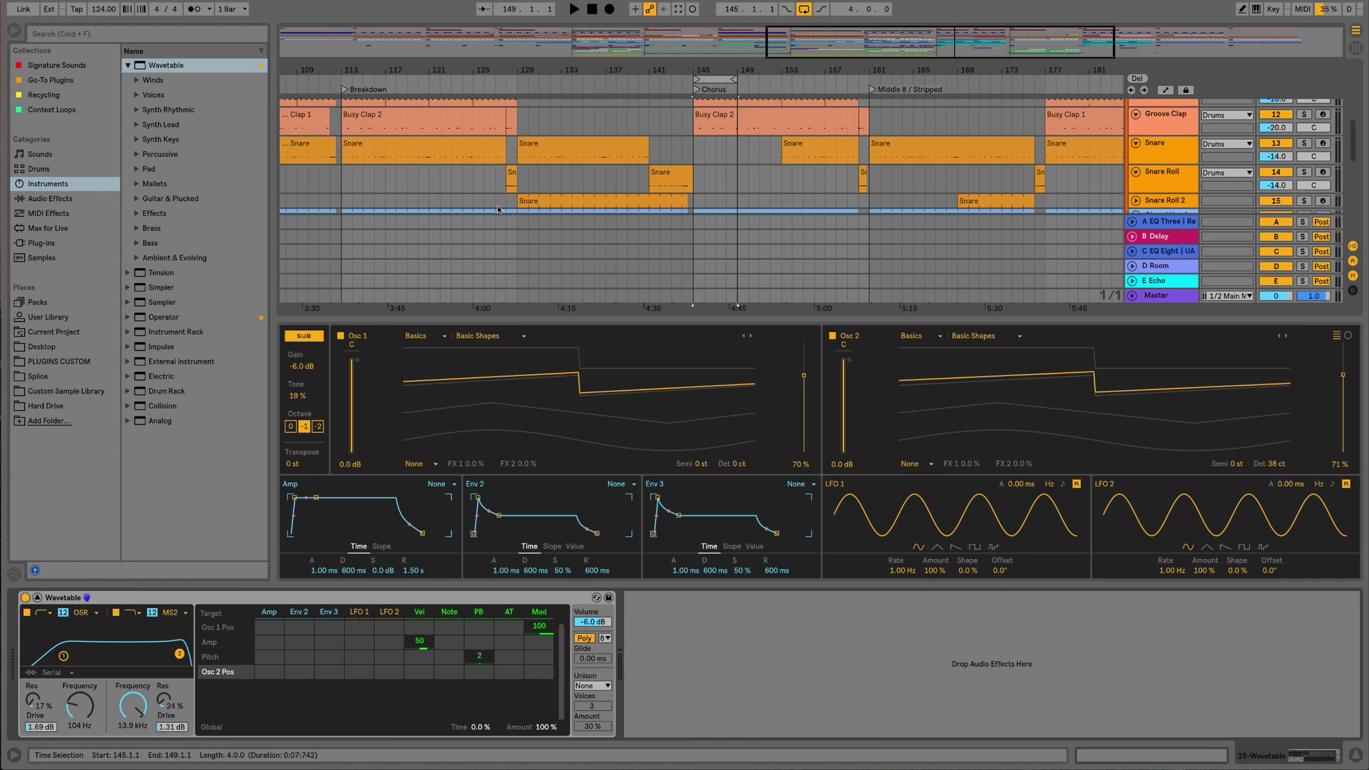
left_click_drag(493, 314, 492, 289)
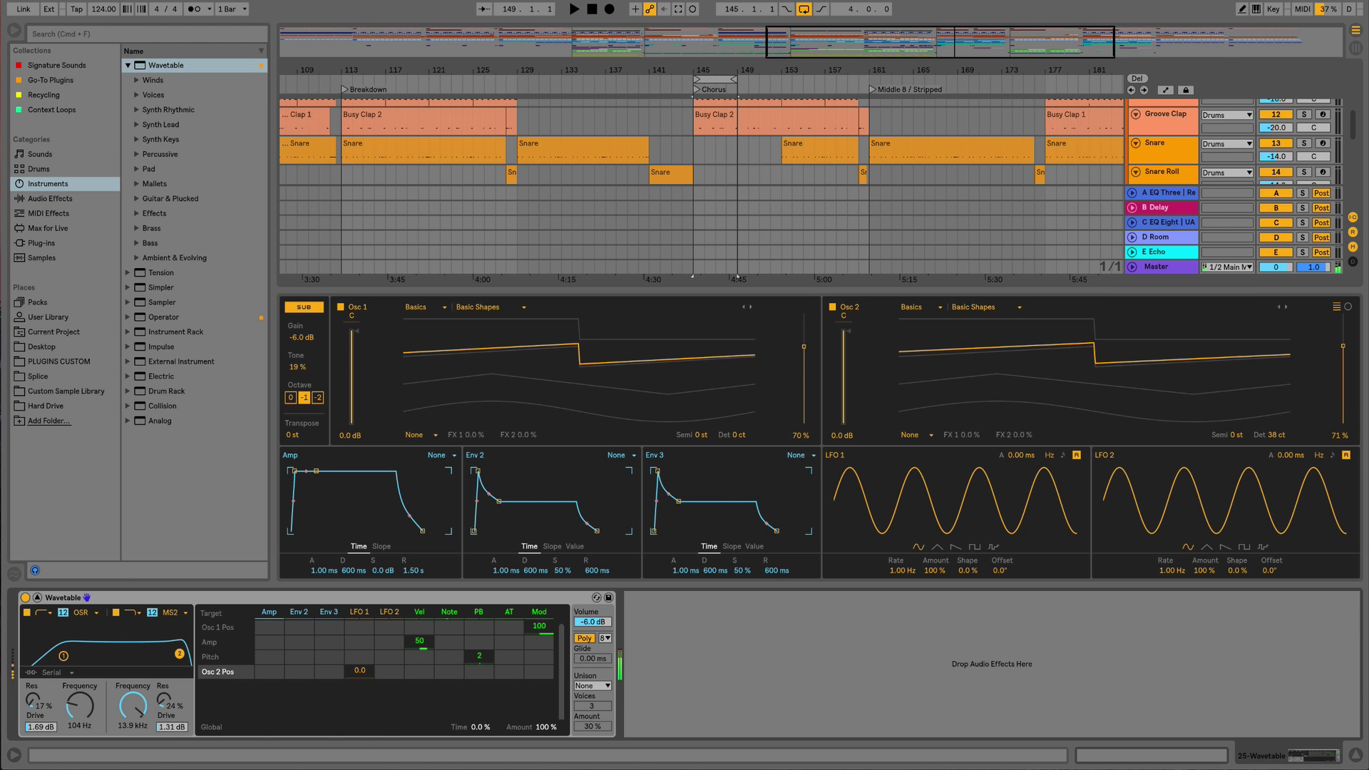
Modulate the Osc 2 position with LFO 1 by 9.4 and set the LFO 1 rate to 3.94 Hz
left_click_drag(361, 677, 361, 656)
left_click_drag(902, 570, 901, 526)
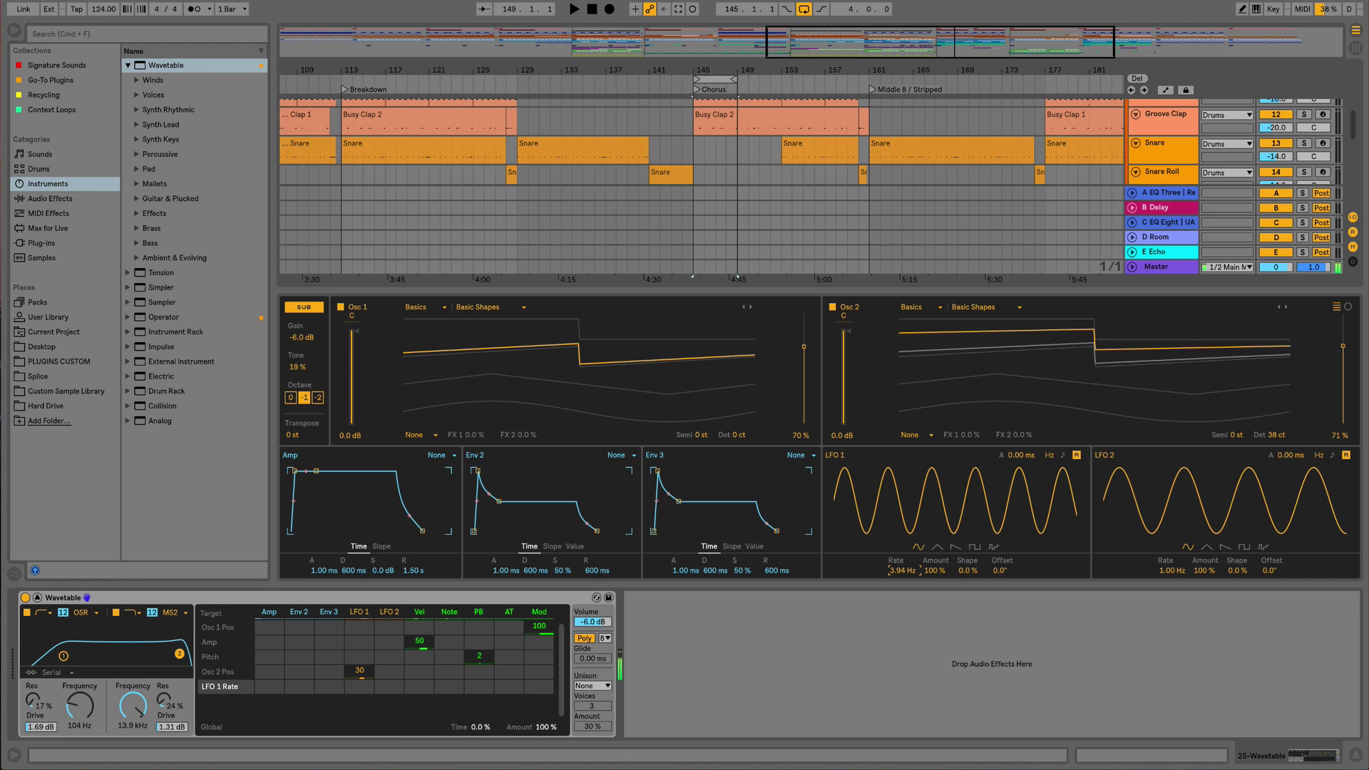
left_click_drag(359, 670, 364, 670)
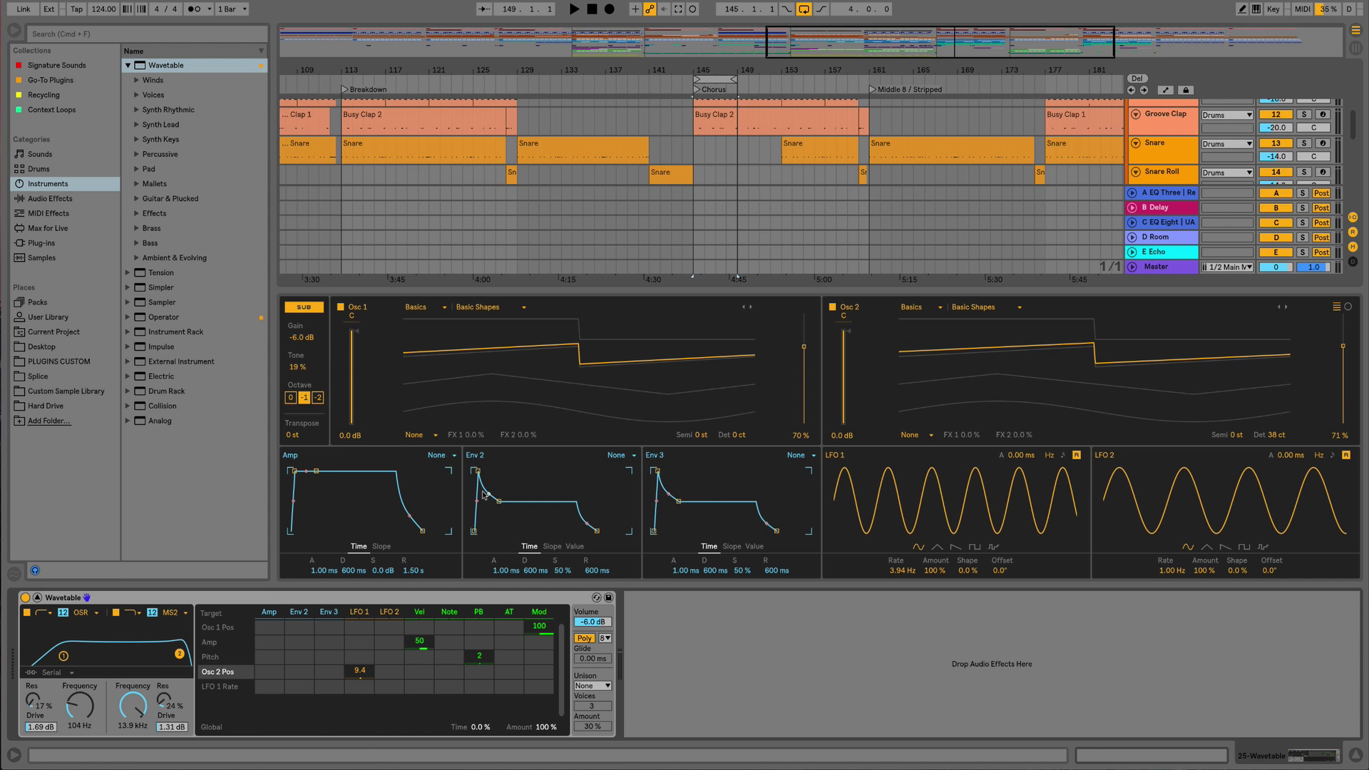
left_click(799, 436)
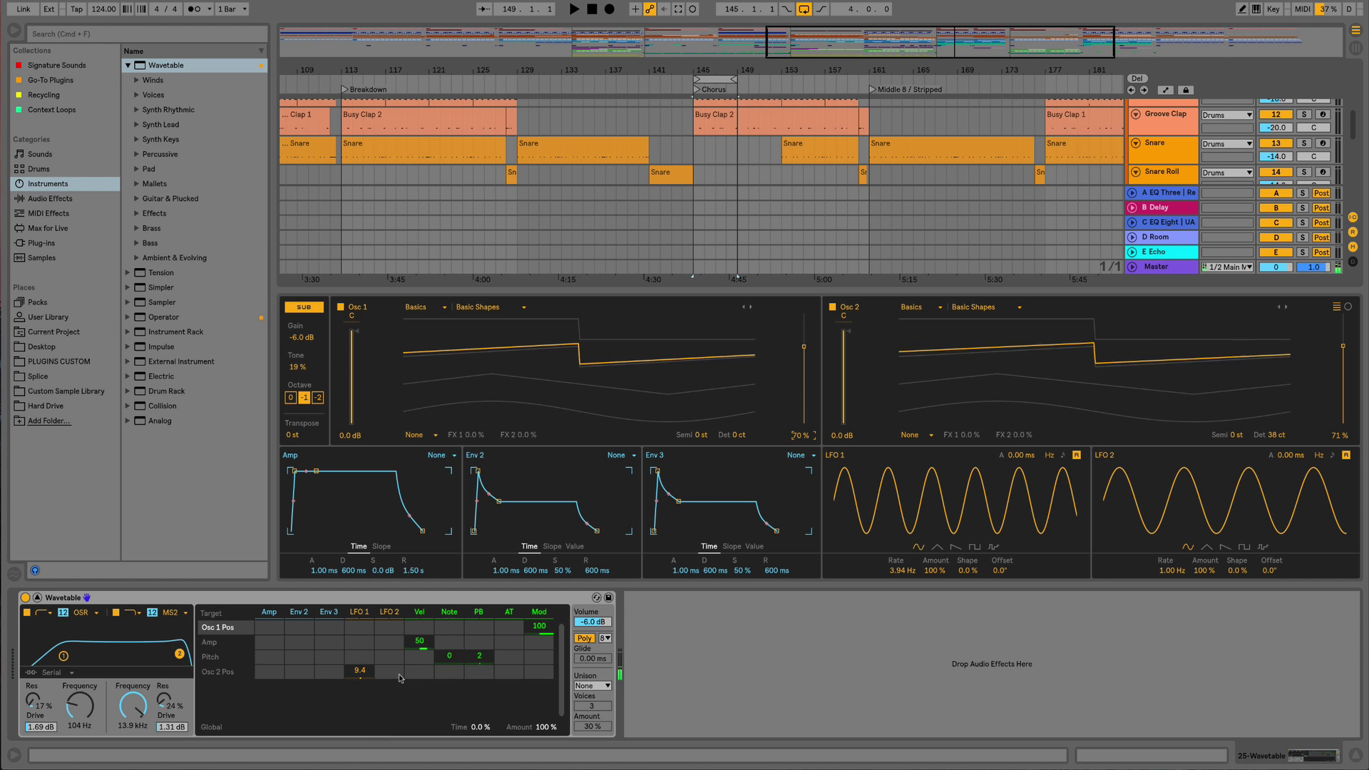
left_click_drag(390, 671, 390, 651)
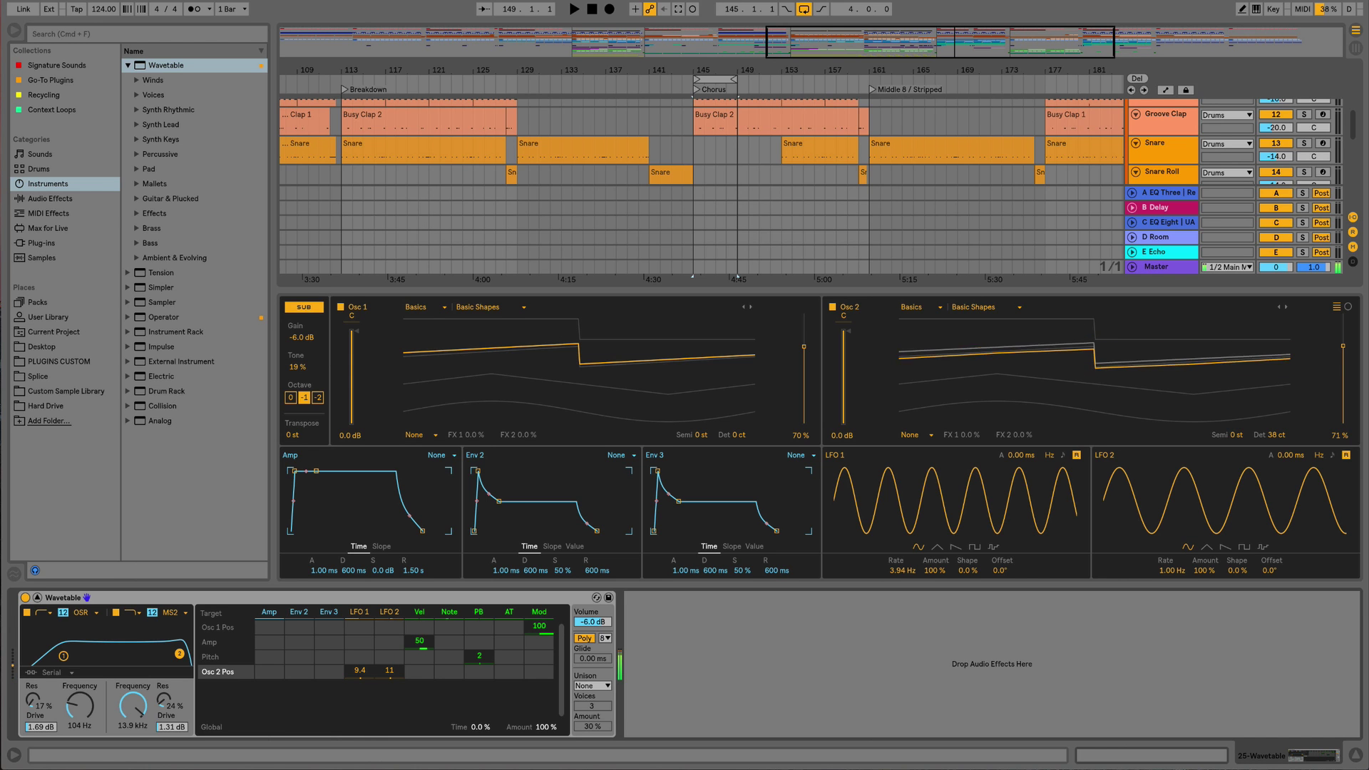
right_click(392, 673)
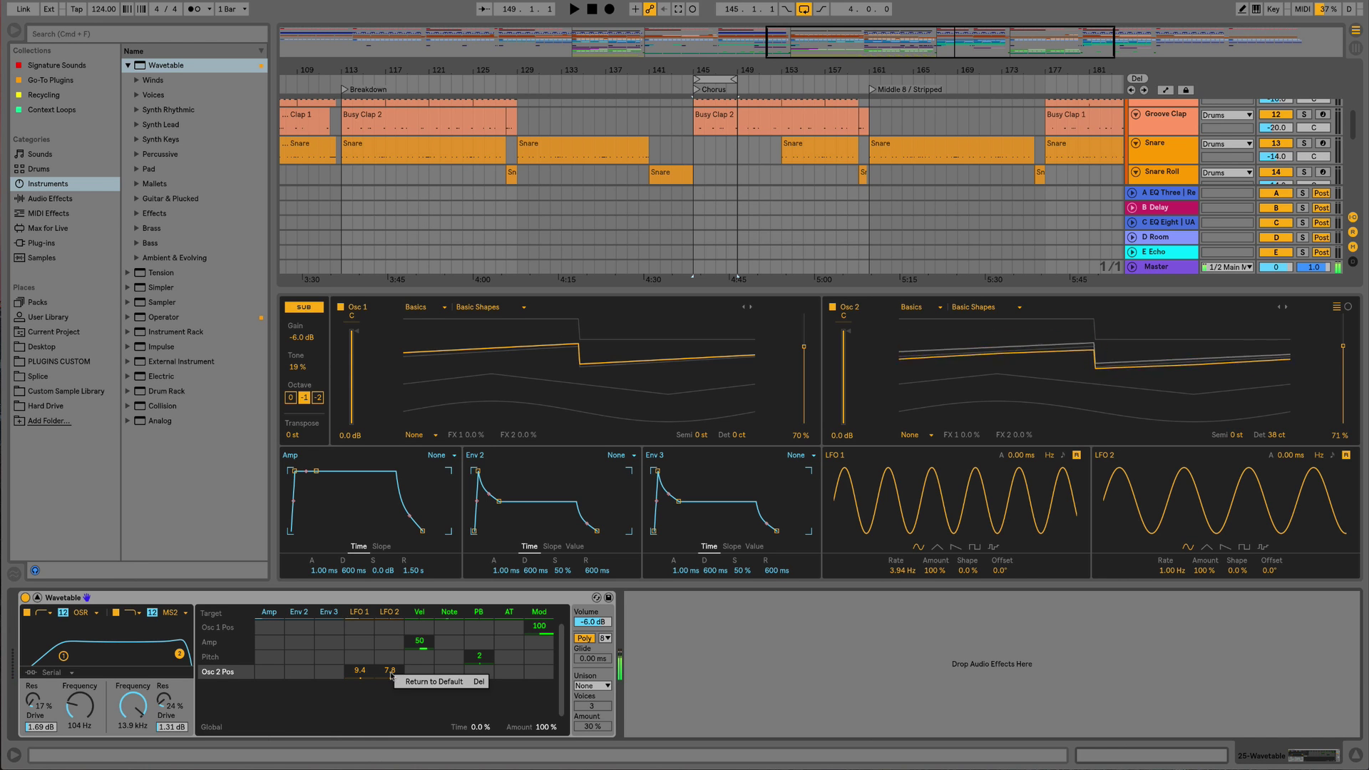
left_click(436, 681)
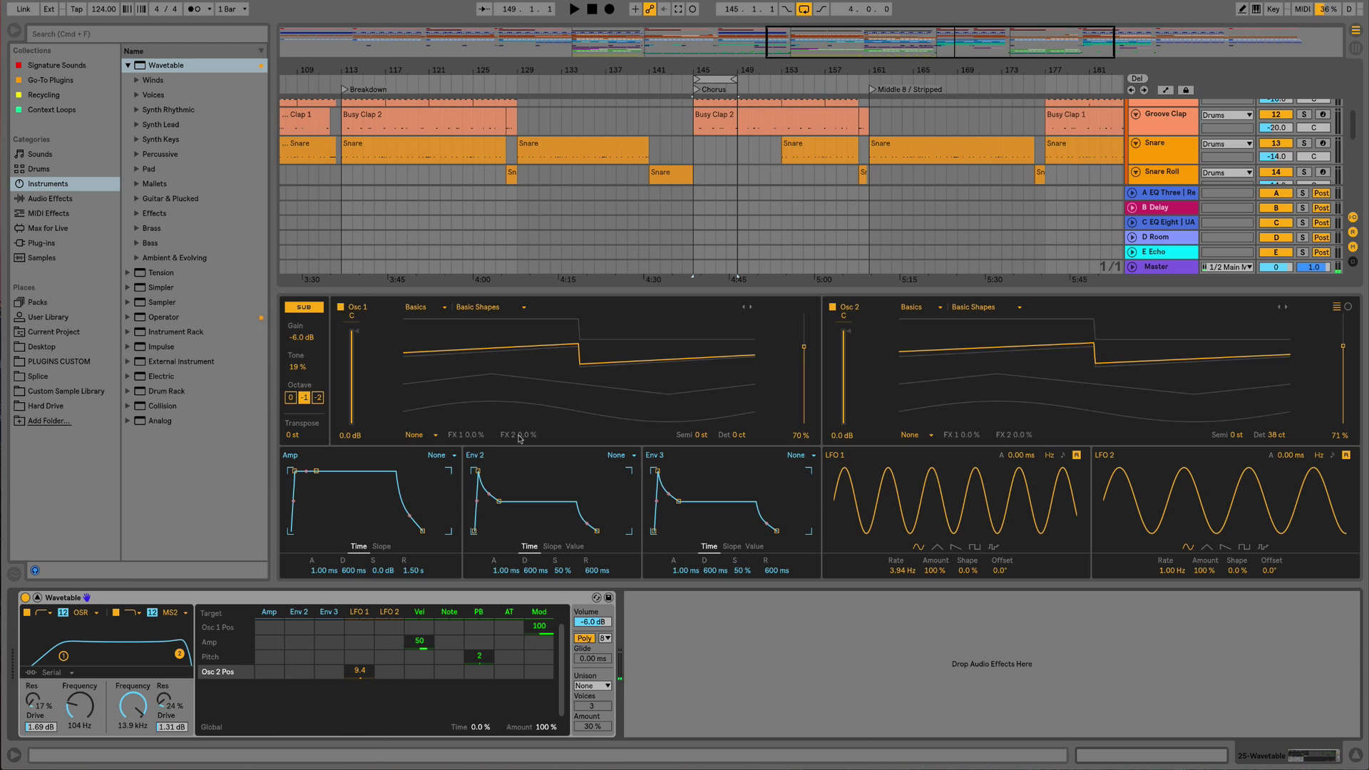
Set the Osc 1 effect mode to Classic and modulate the Osc 1 position with LFO 2 by -7.8
left_click(412, 436)
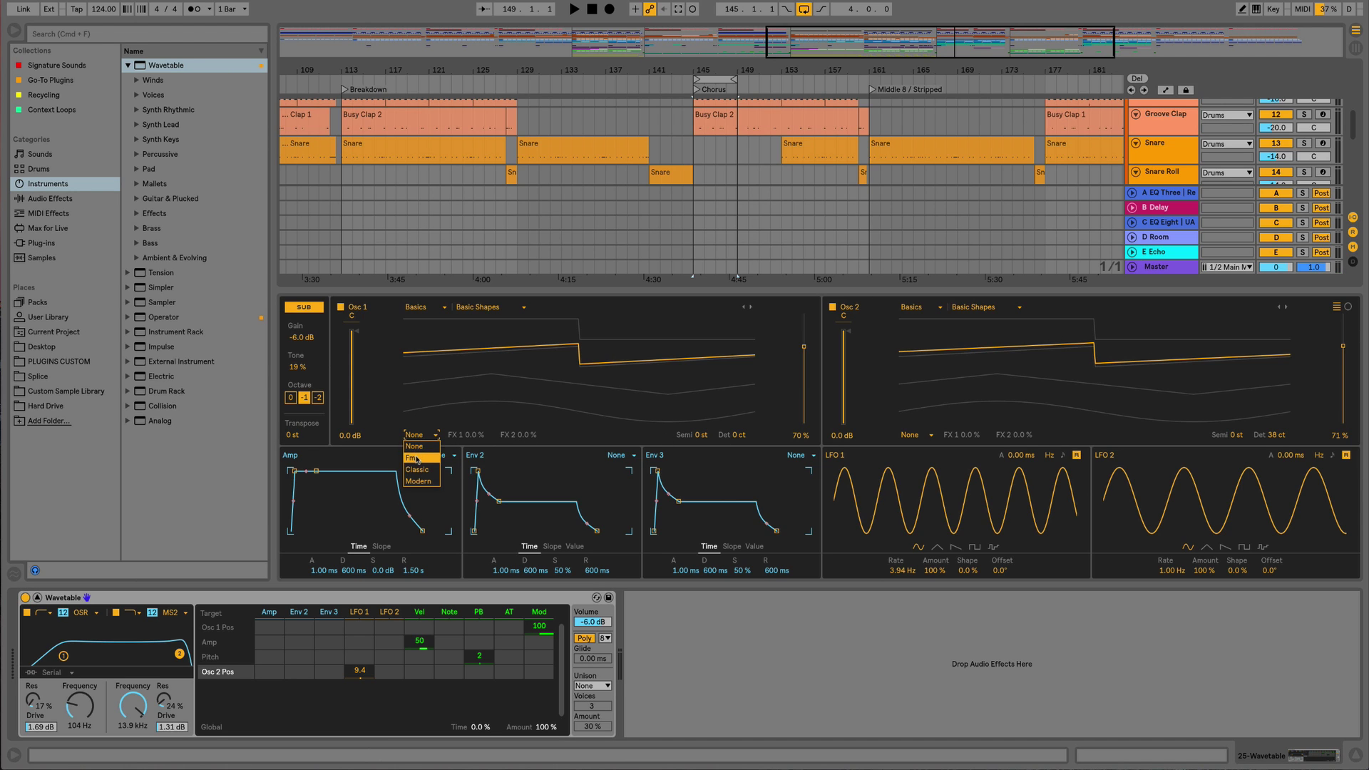
left_click(417, 470)
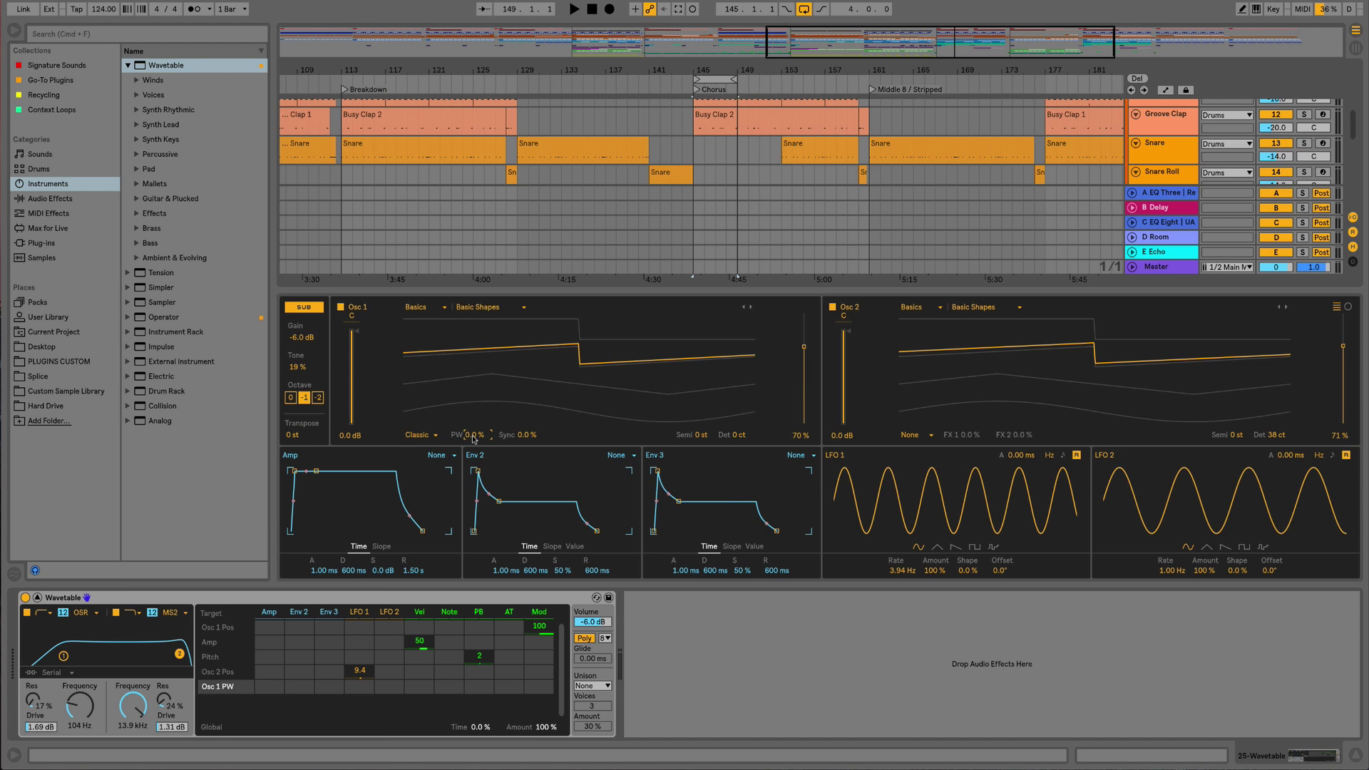
left_click(800, 436)
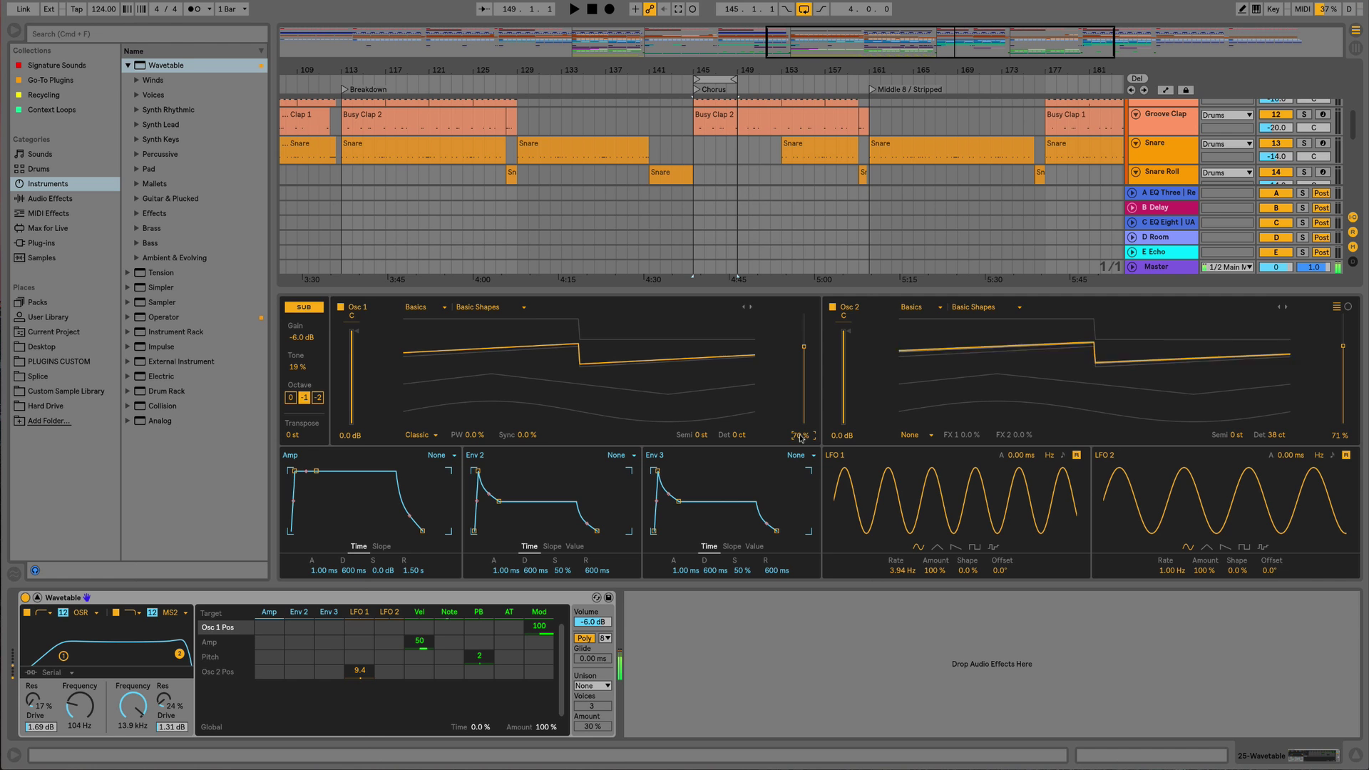
left_click_drag(376, 625, 376, 612)
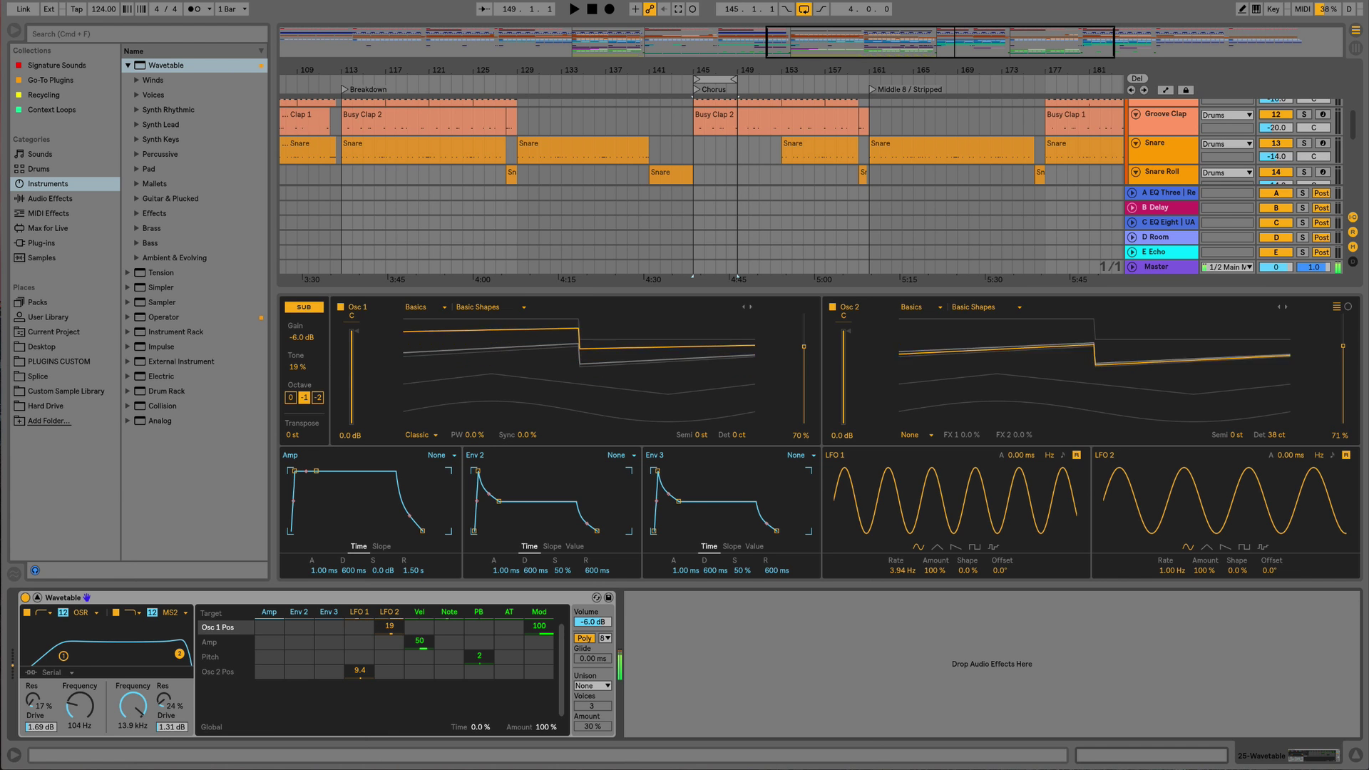
mouse_move(376, 625)
left_mouse_down()
mouse_move(377, 642)
mouse_move(384, 629)
left_mouse_up()
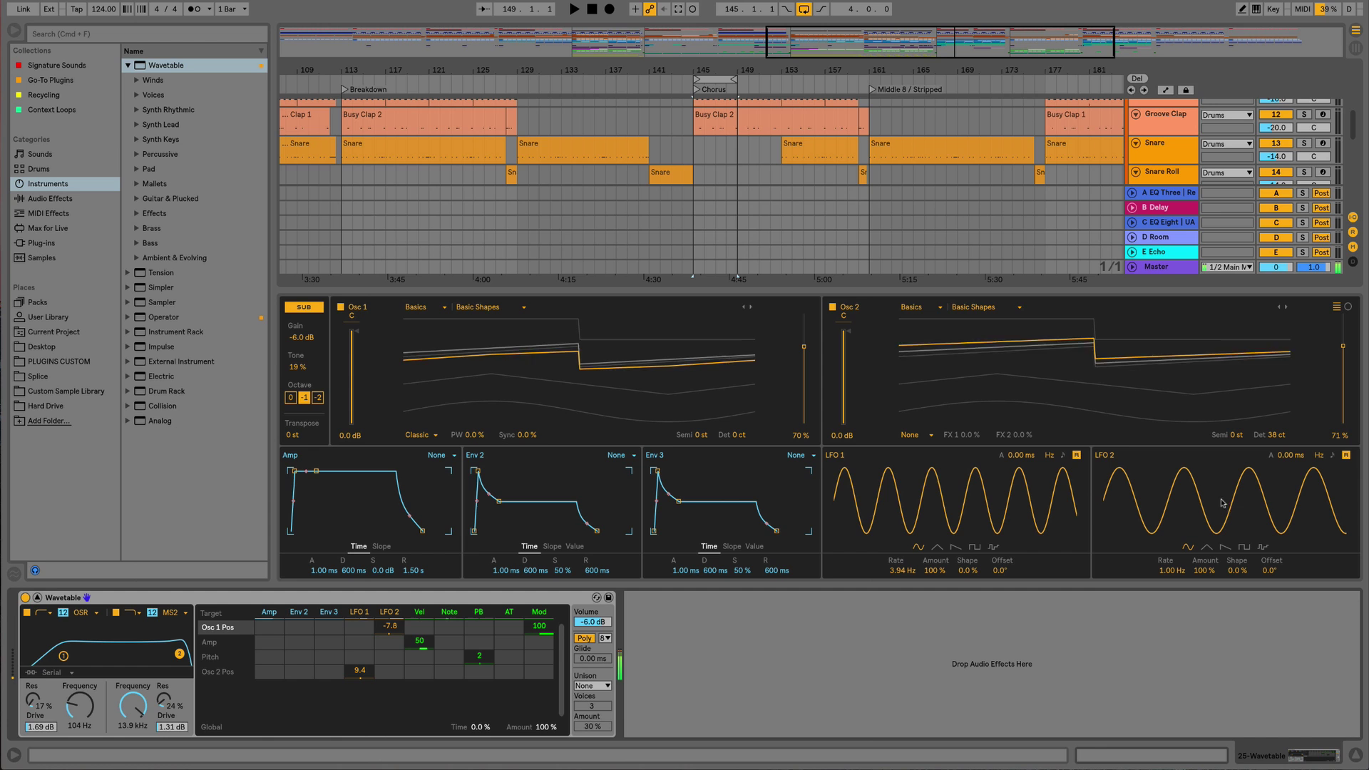
Turn off retrigger for both LFOs and set the LFO 2 rate to 1.07 Hz
left_click(1074, 456)
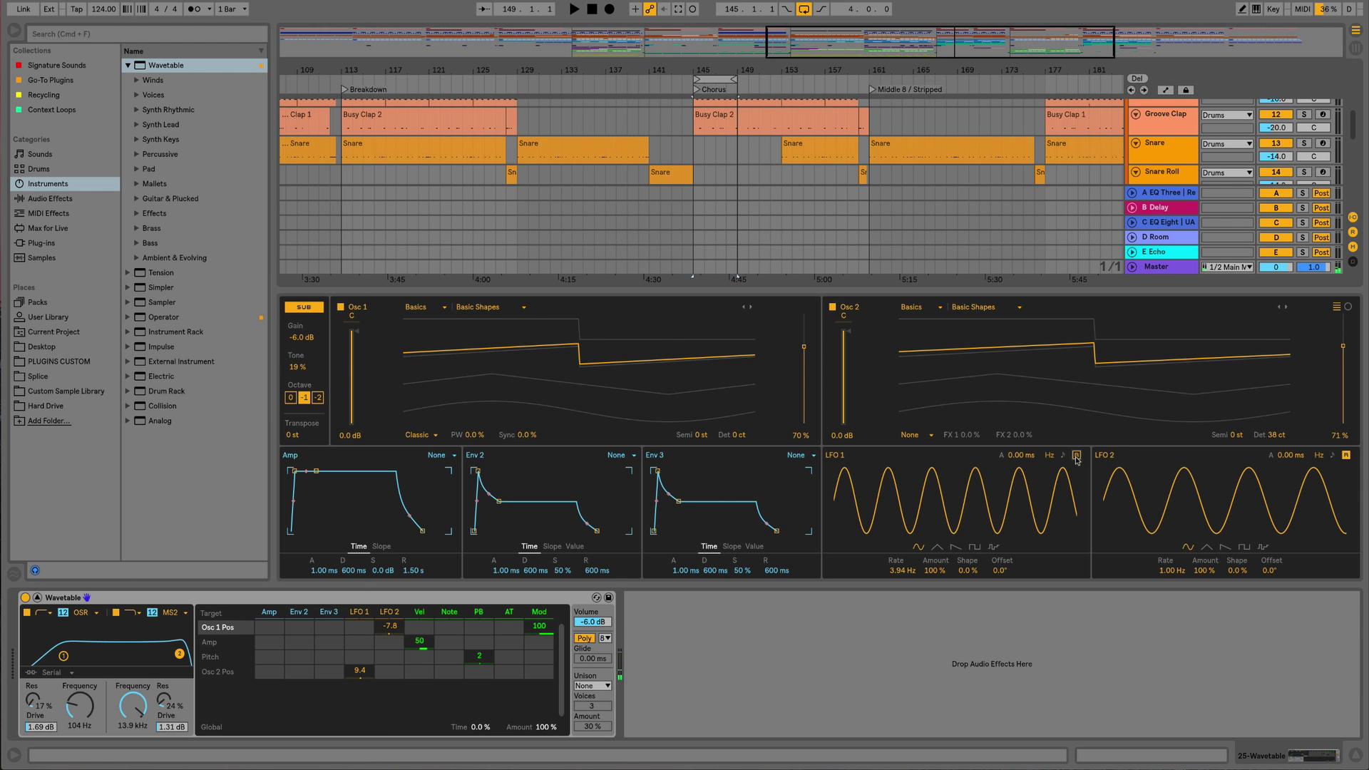
left_click(1346, 457)
left_click_drag(1171, 570, 1171, 568)
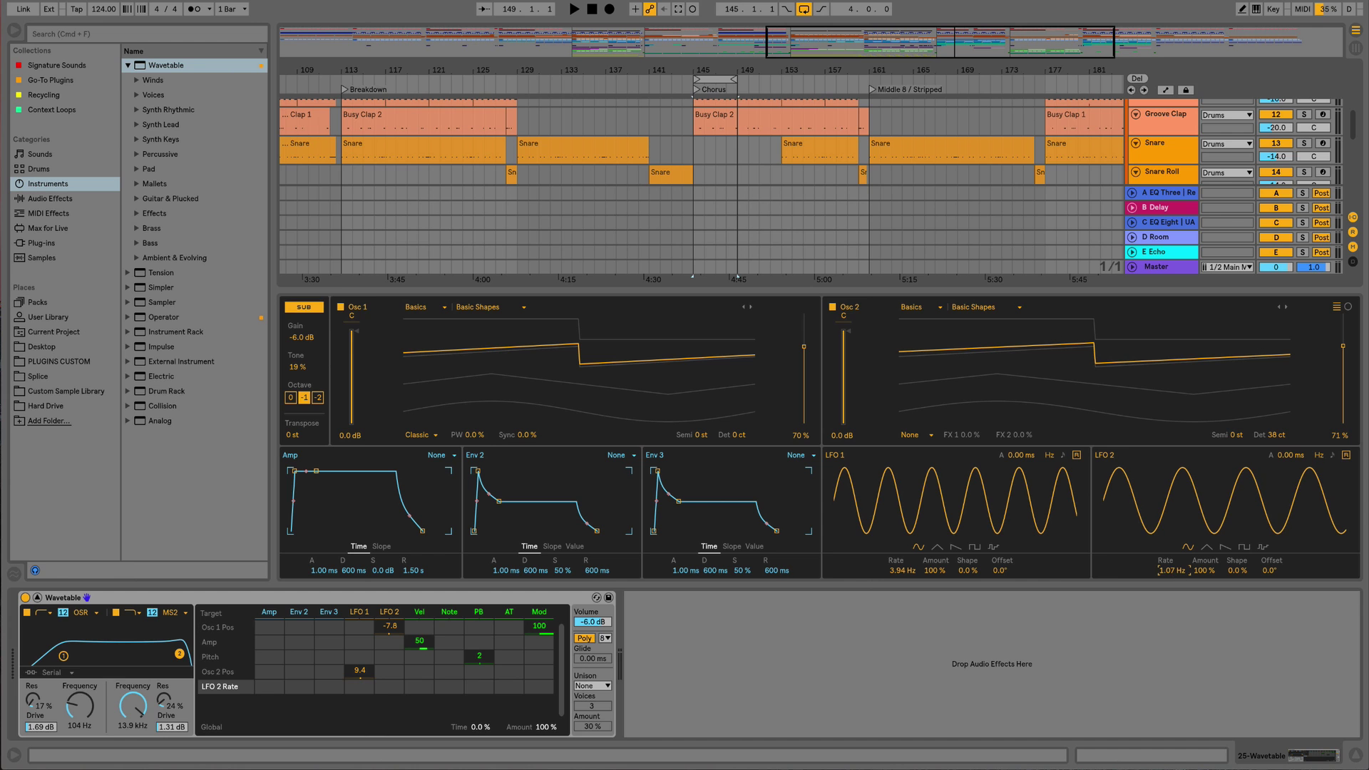
Set the Osc 2 effect mode to Classic
left_click(363, 626)
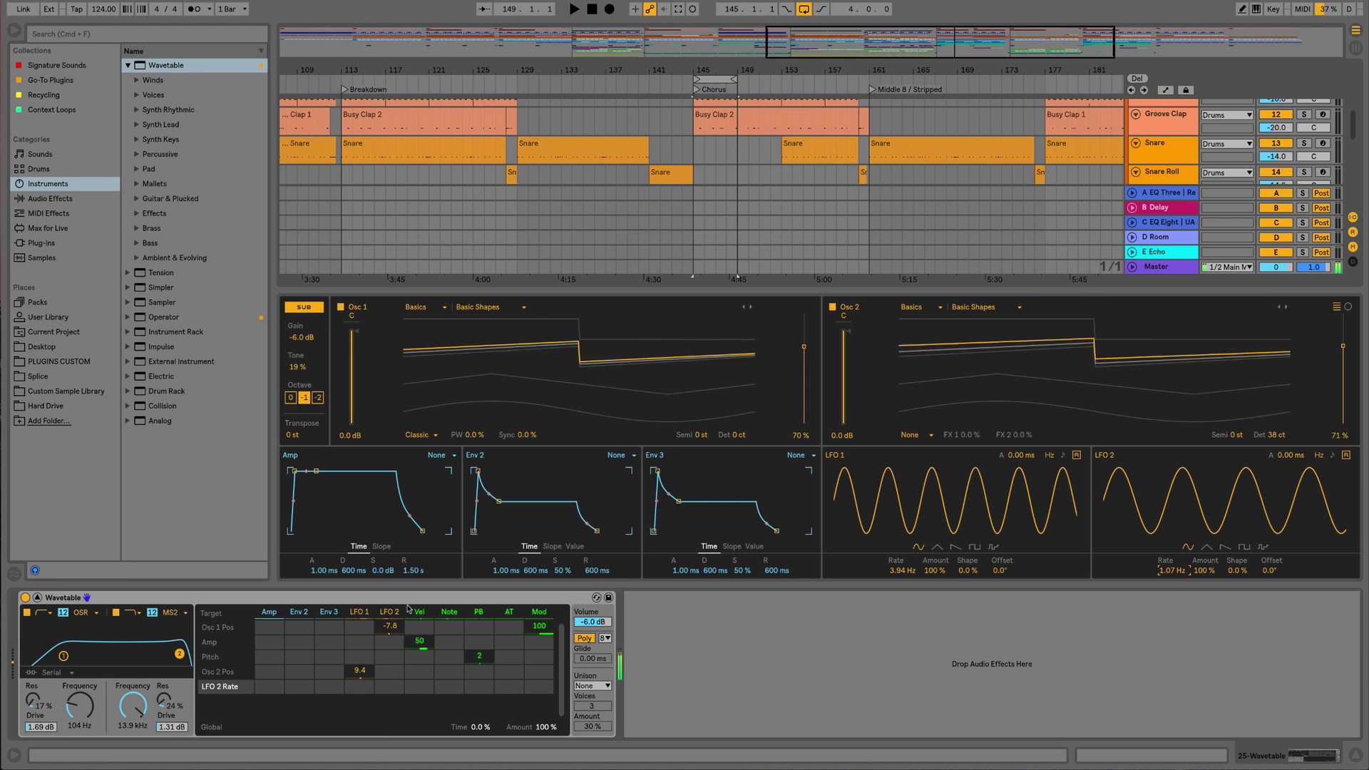
left_click(474, 436)
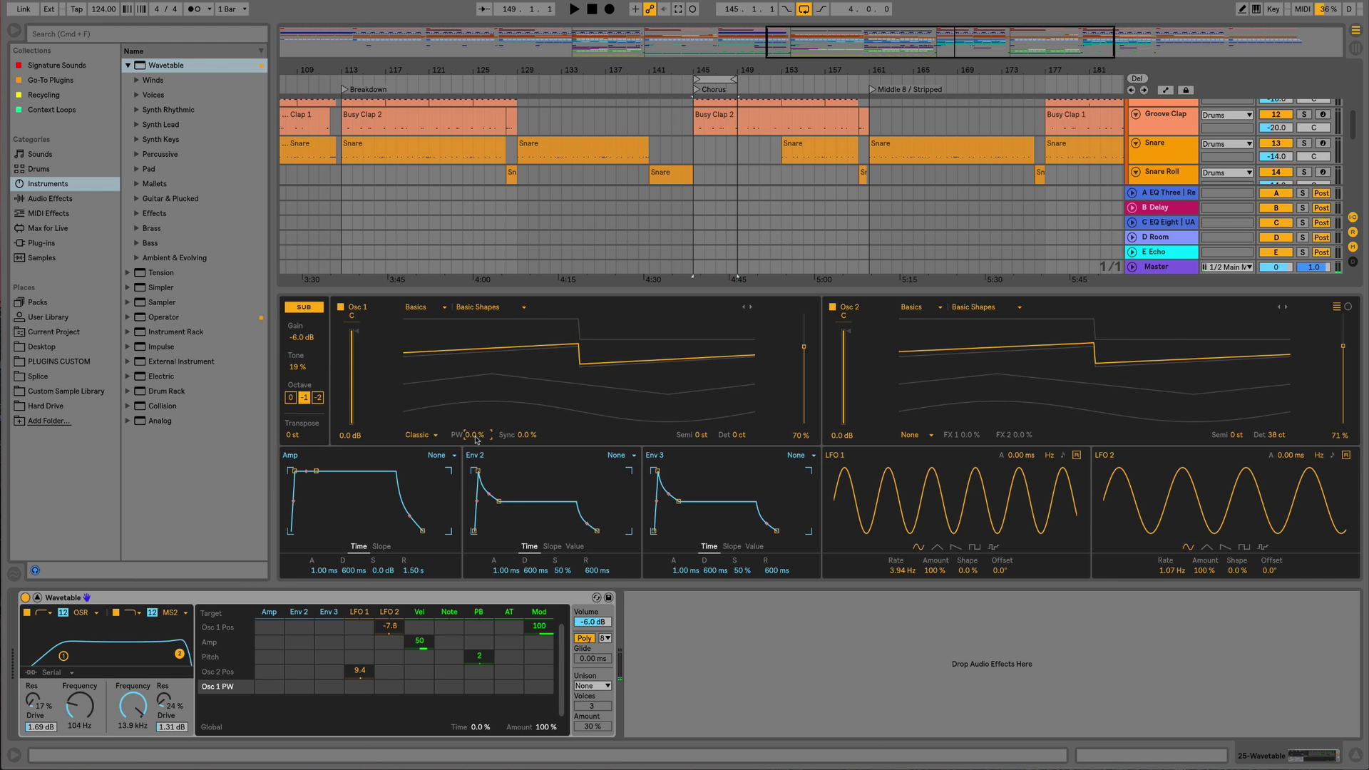
left_click(911, 435)
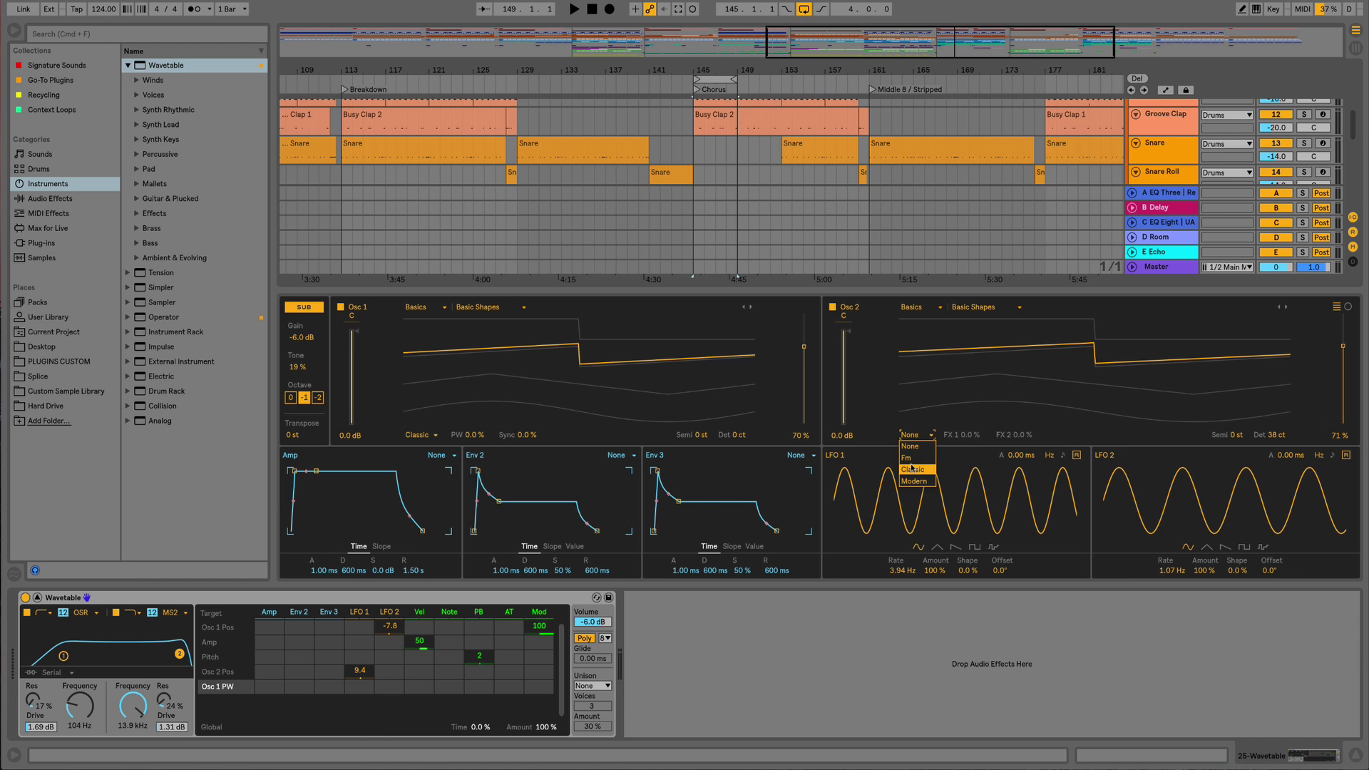
left_click(912, 469)
Try out an Osc 2 pulse width of about 47 %, and reset it to its default of 0.0 %
left_click_drag(964, 434, 963, 396)
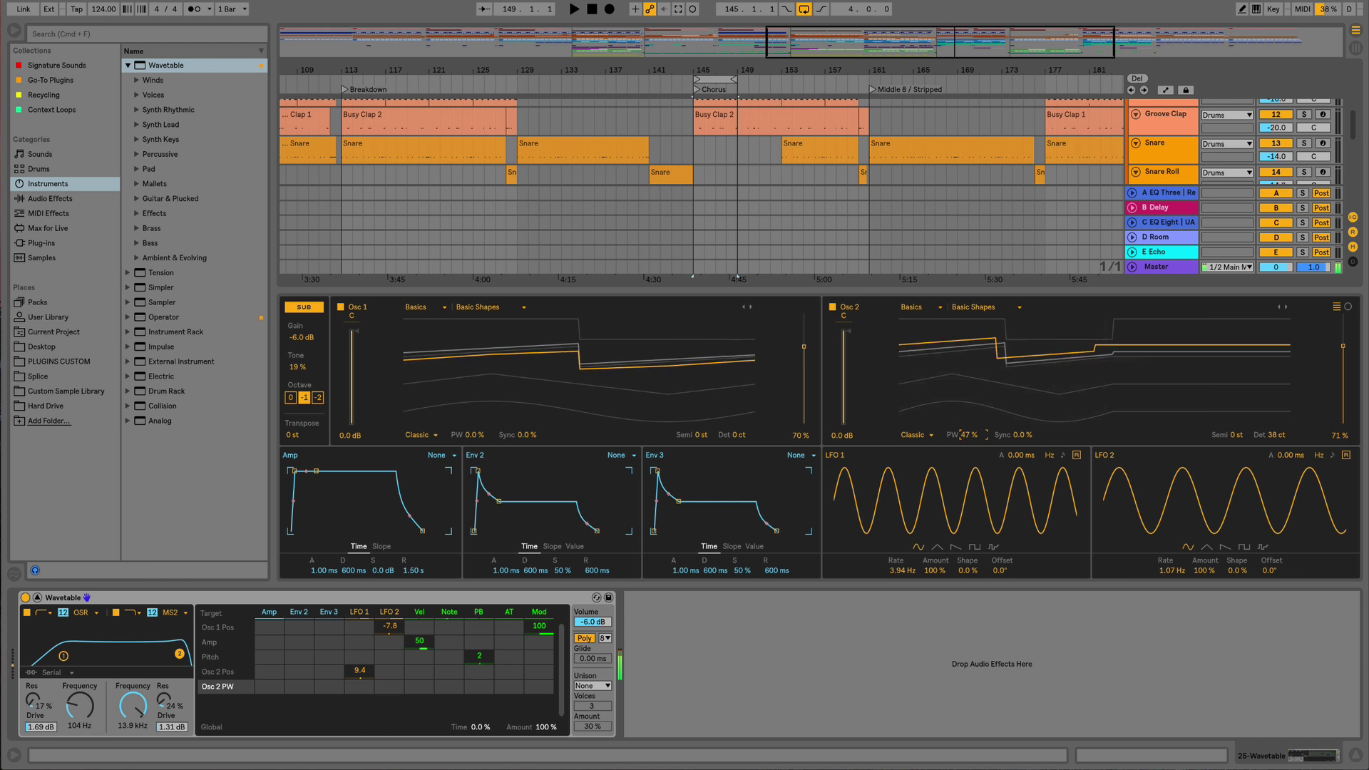
right_click(973, 437)
left_click(1008, 485)
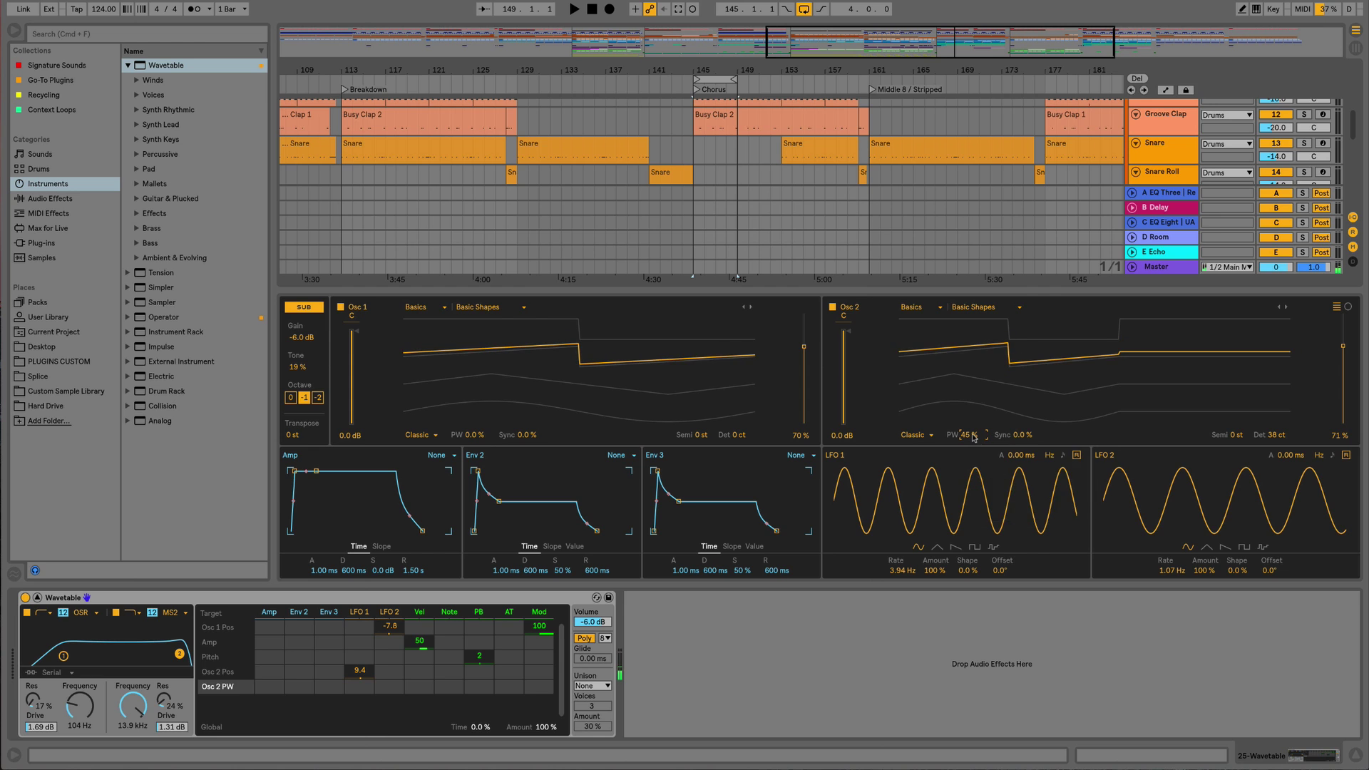
right_click(971, 435)
left_click(988, 478)
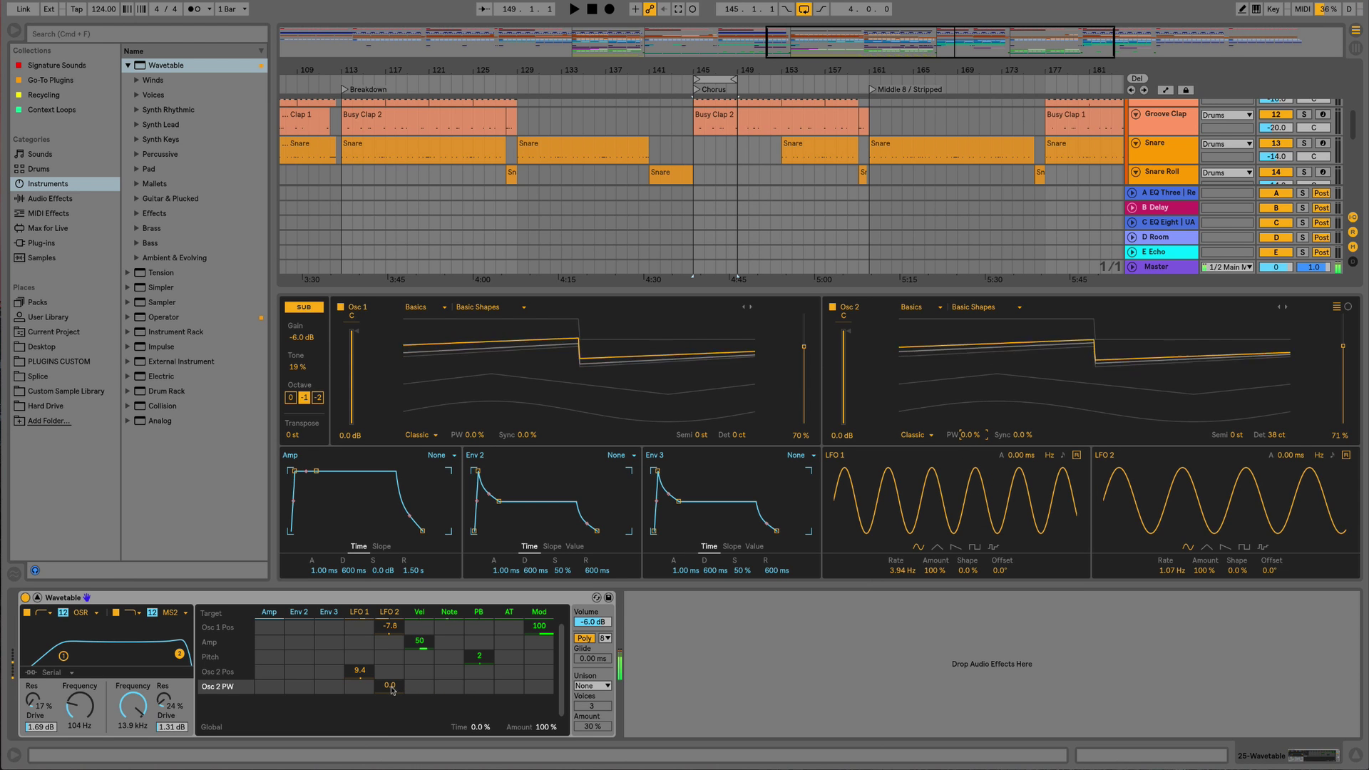
Modulate the Osc 2 pulse width by 17 and the Osc 1 pulse width by 9.4, both with LFO 2
left_click_drag(391, 690, 392, 680)
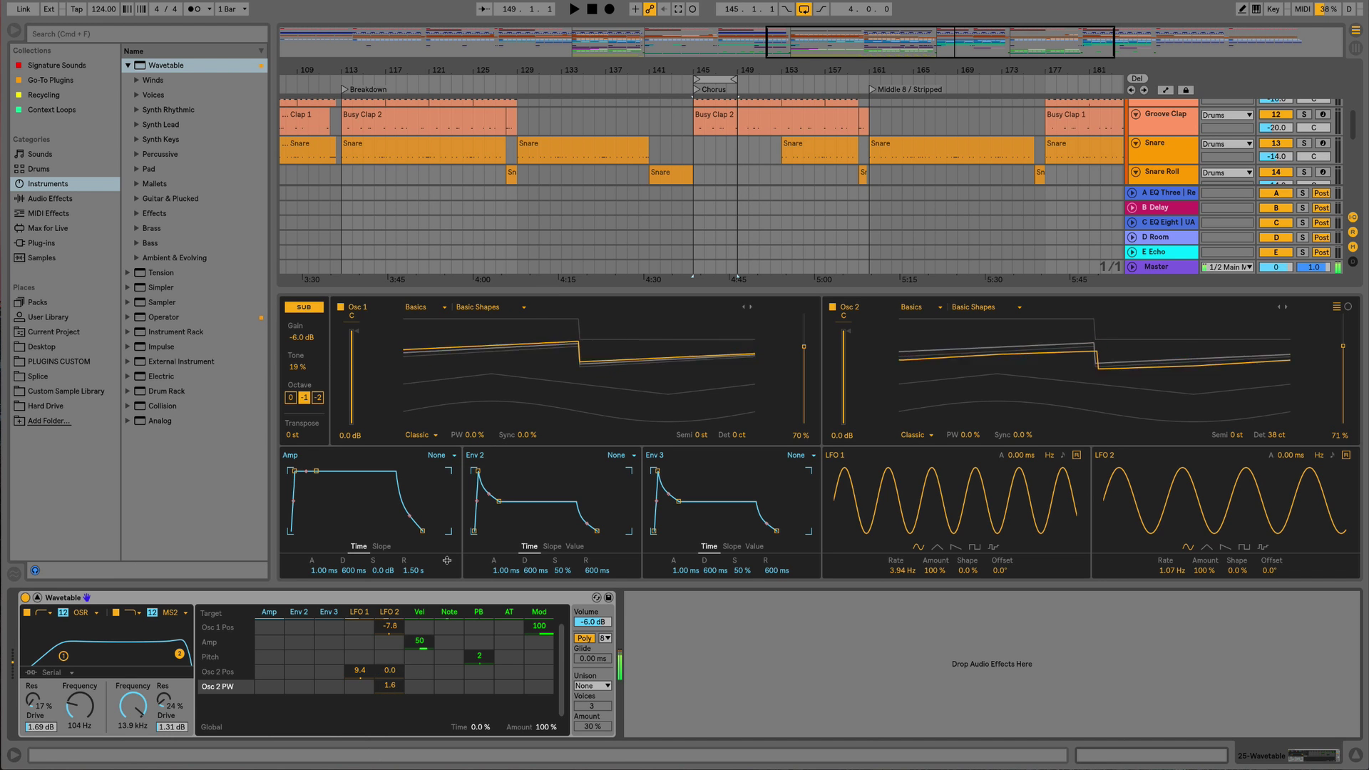
left_click(474, 435)
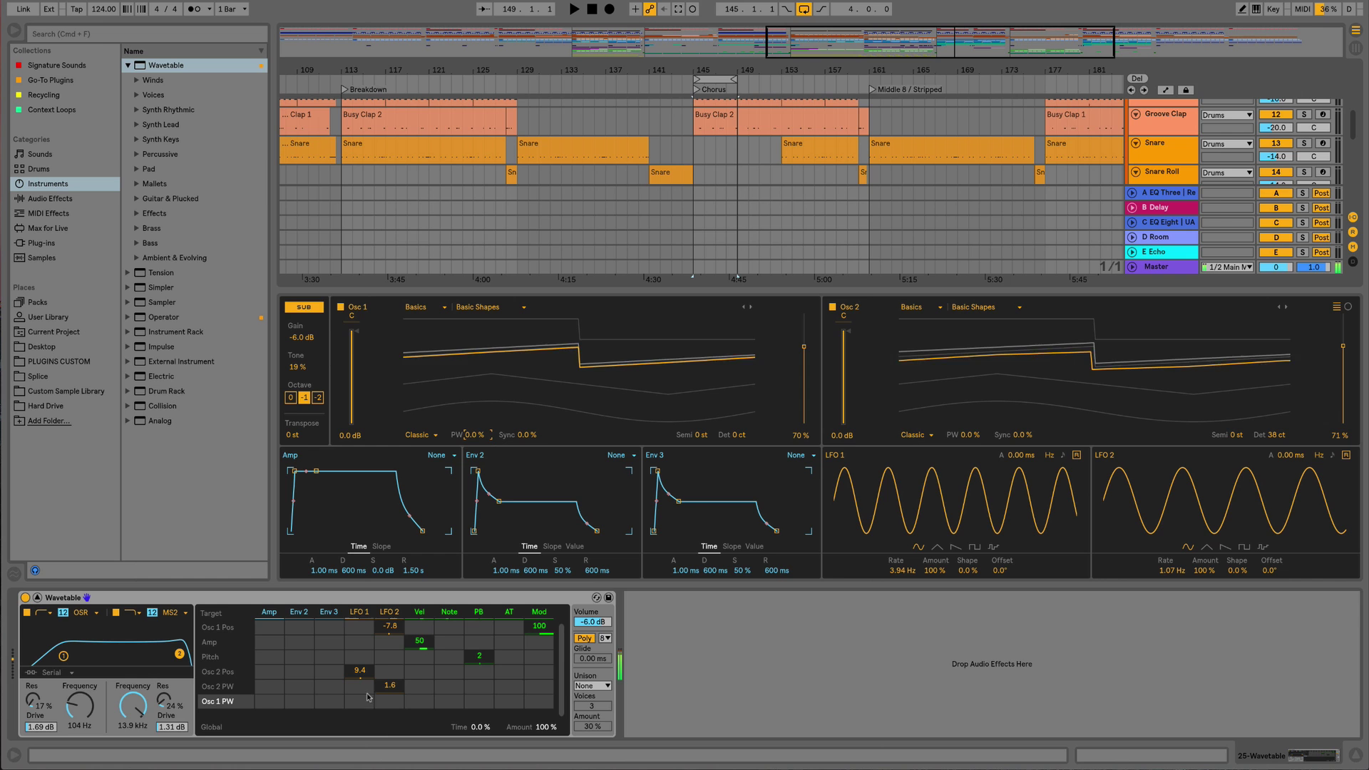
left_click_drag(359, 701, 360, 673)
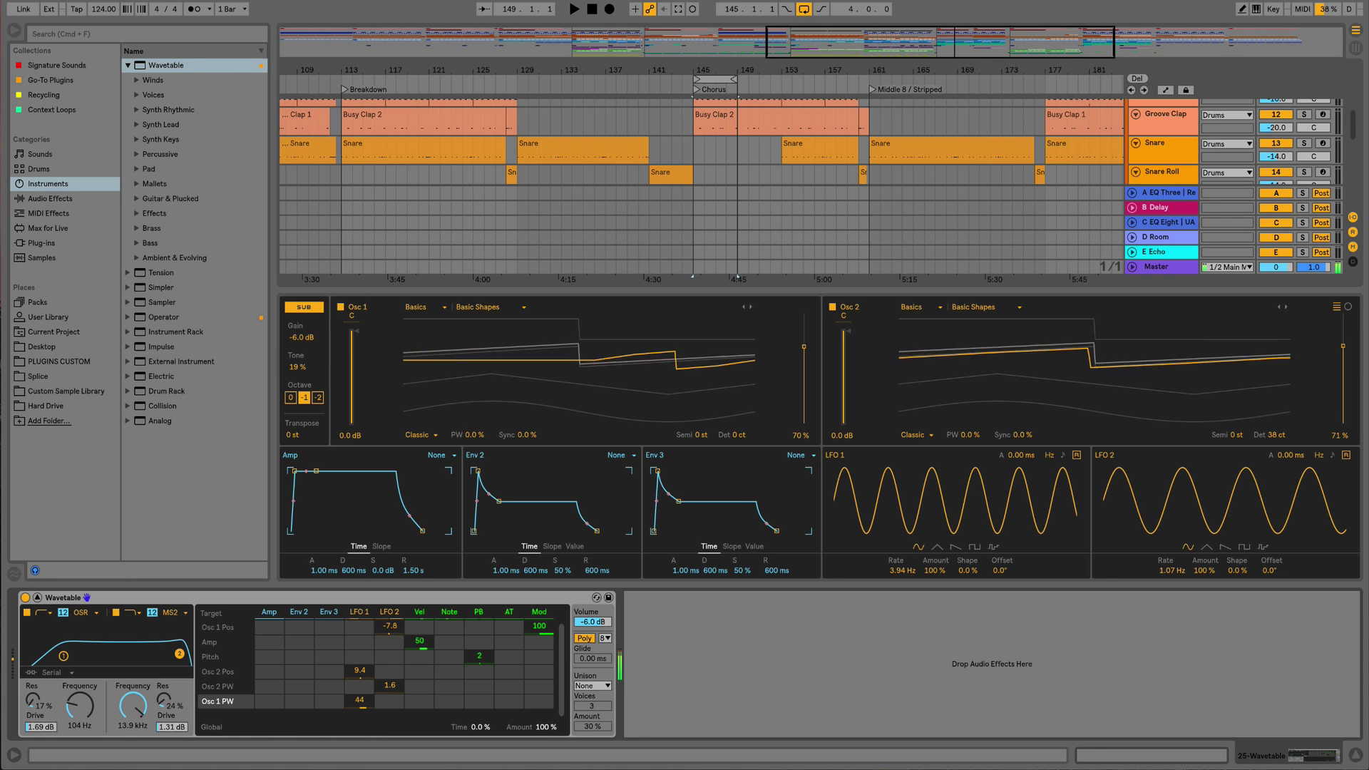
left_click_drag(360, 701, 390, 704)
right_click(362, 700)
left_click(370, 706)
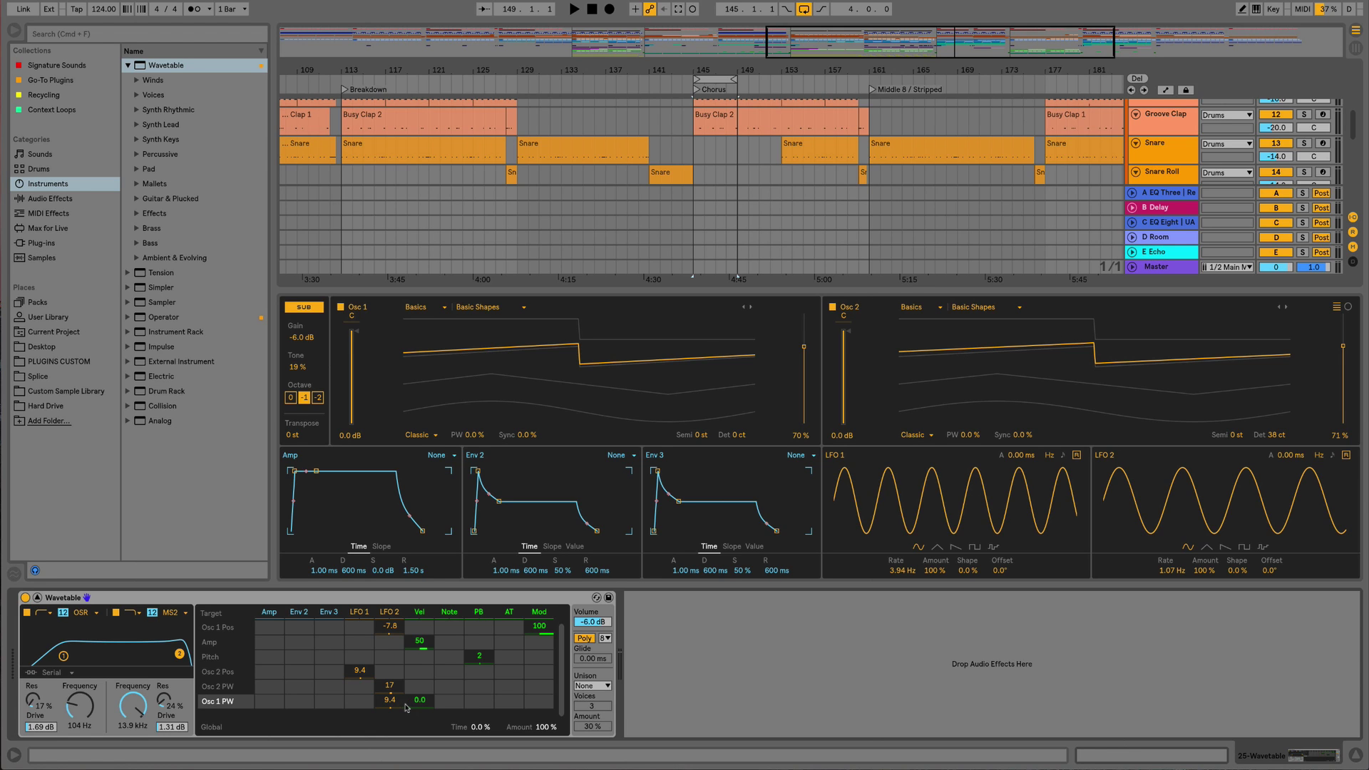
Set the glide time to 364 ms in Mono mode, and return the voice mode to Poly
left_click(585, 638)
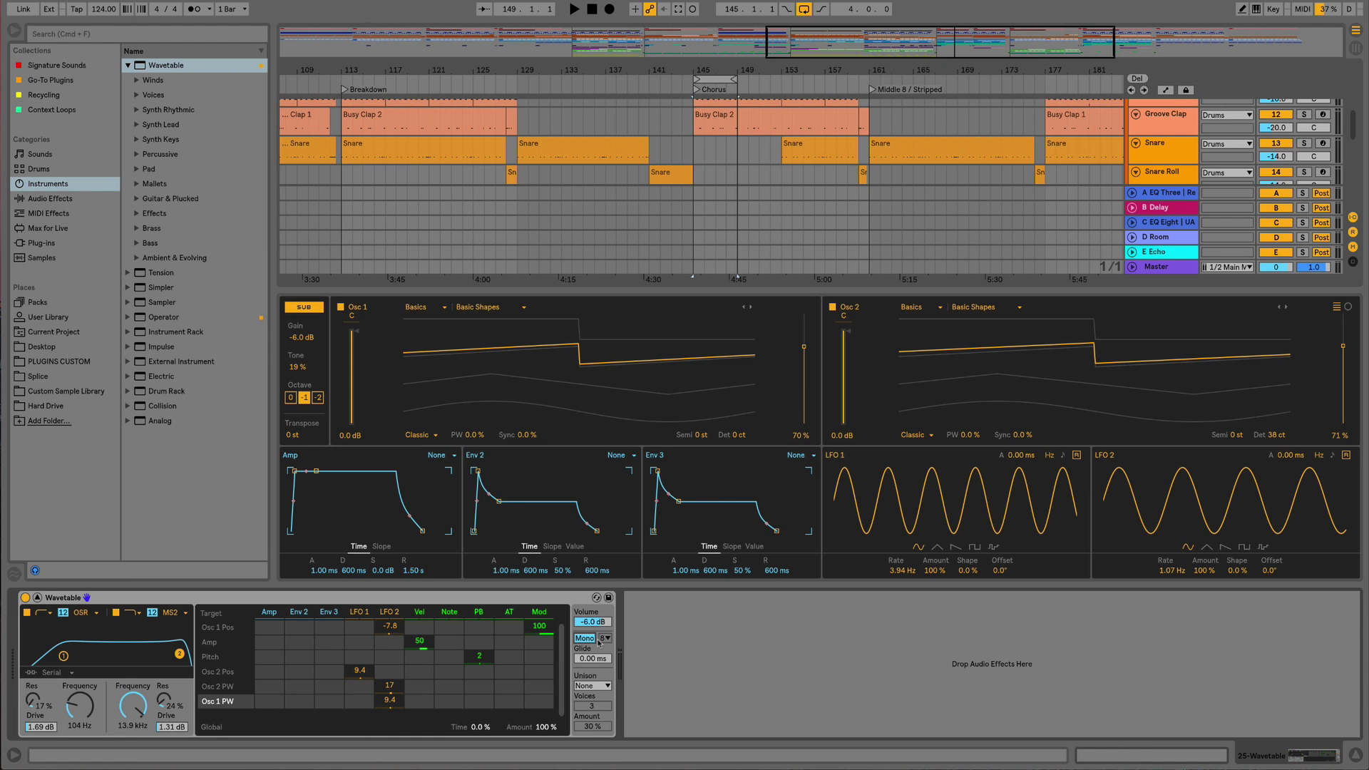
left_click(591, 659)
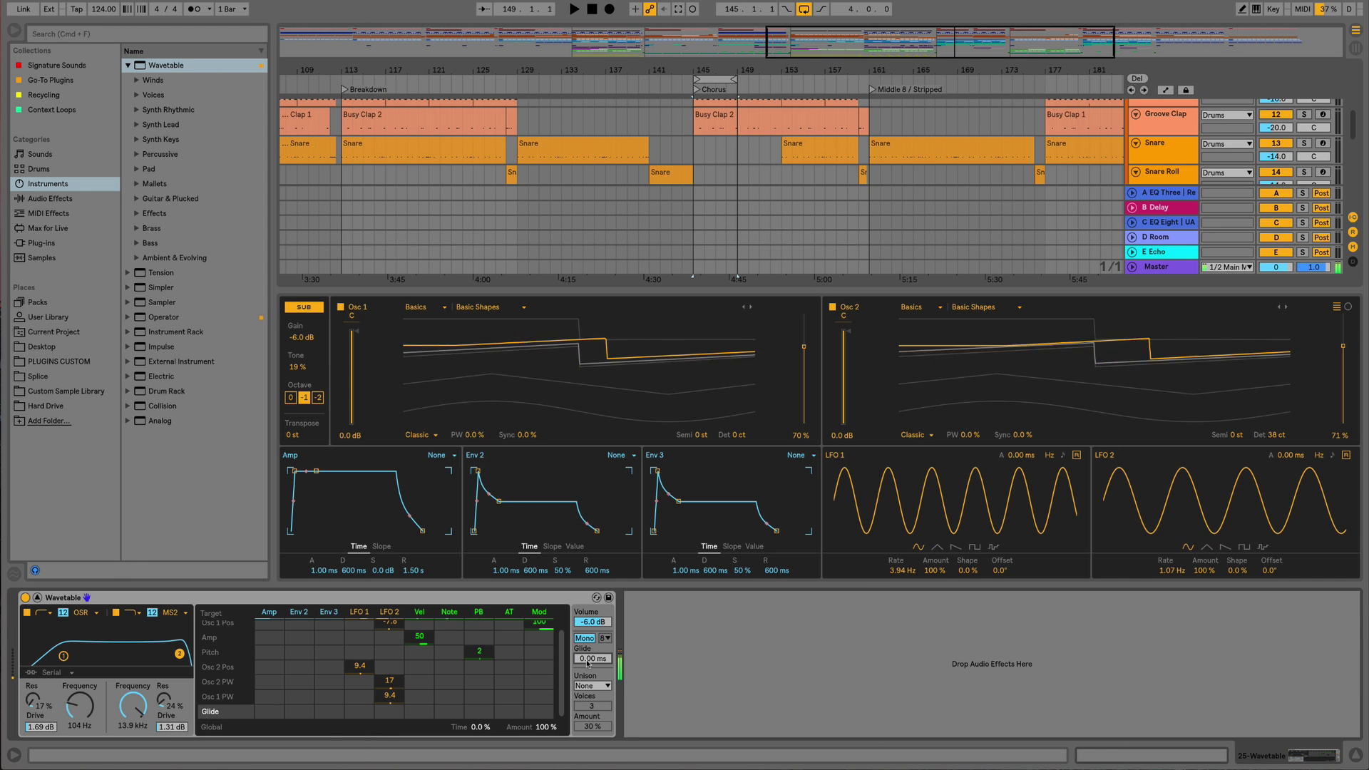
left_click_drag(589, 663, 589, 590)
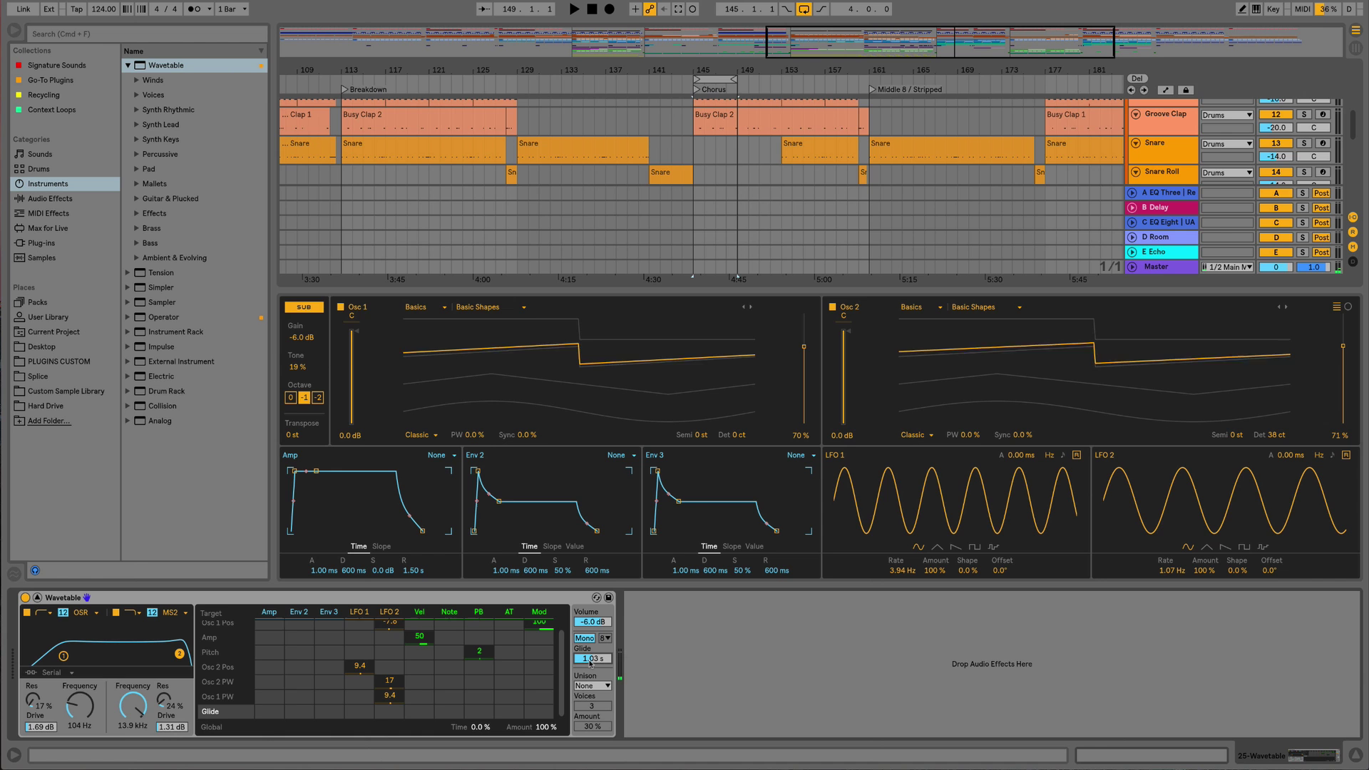
mouse_move(589, 663)
left_mouse_down()
mouse_move(588, 620)
mouse_move(589, 767)
mouse_move(590, 661)
left_mouse_up()
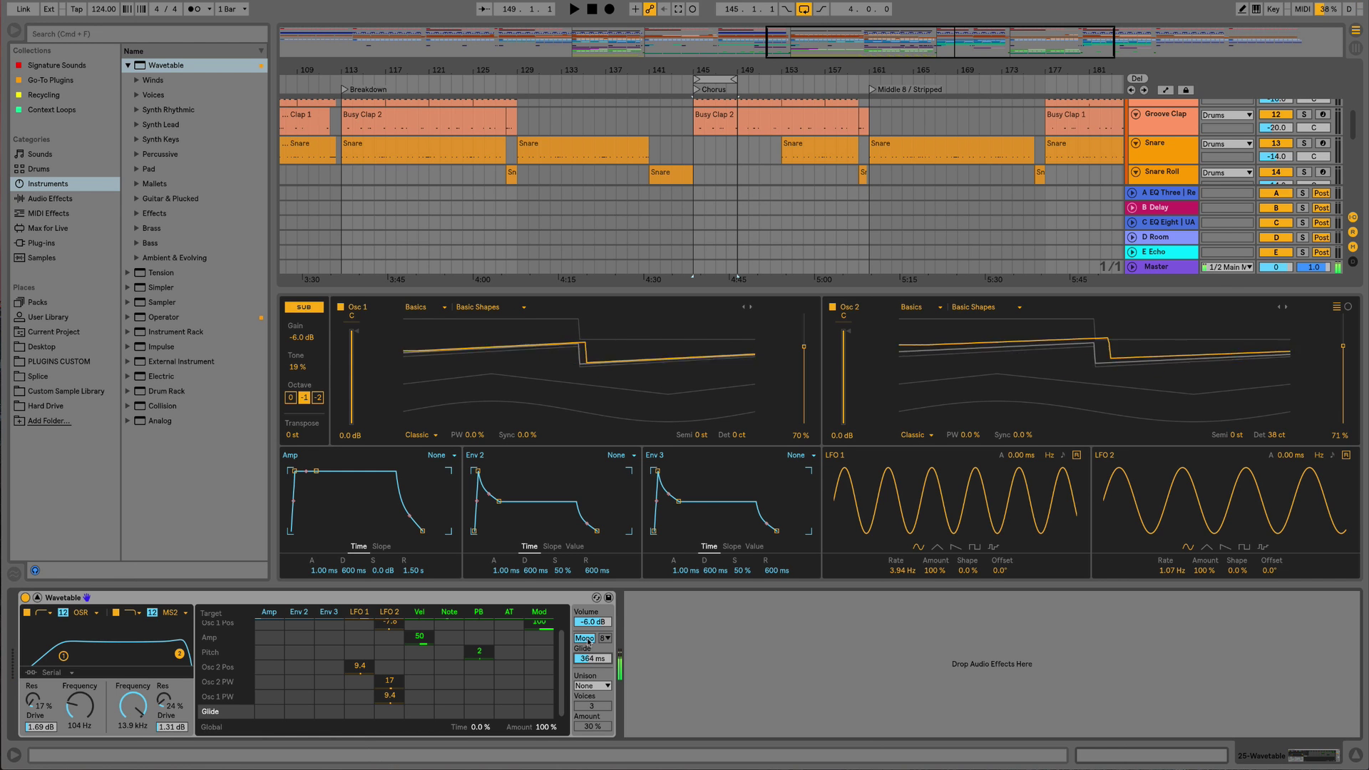
left_click(586, 639)
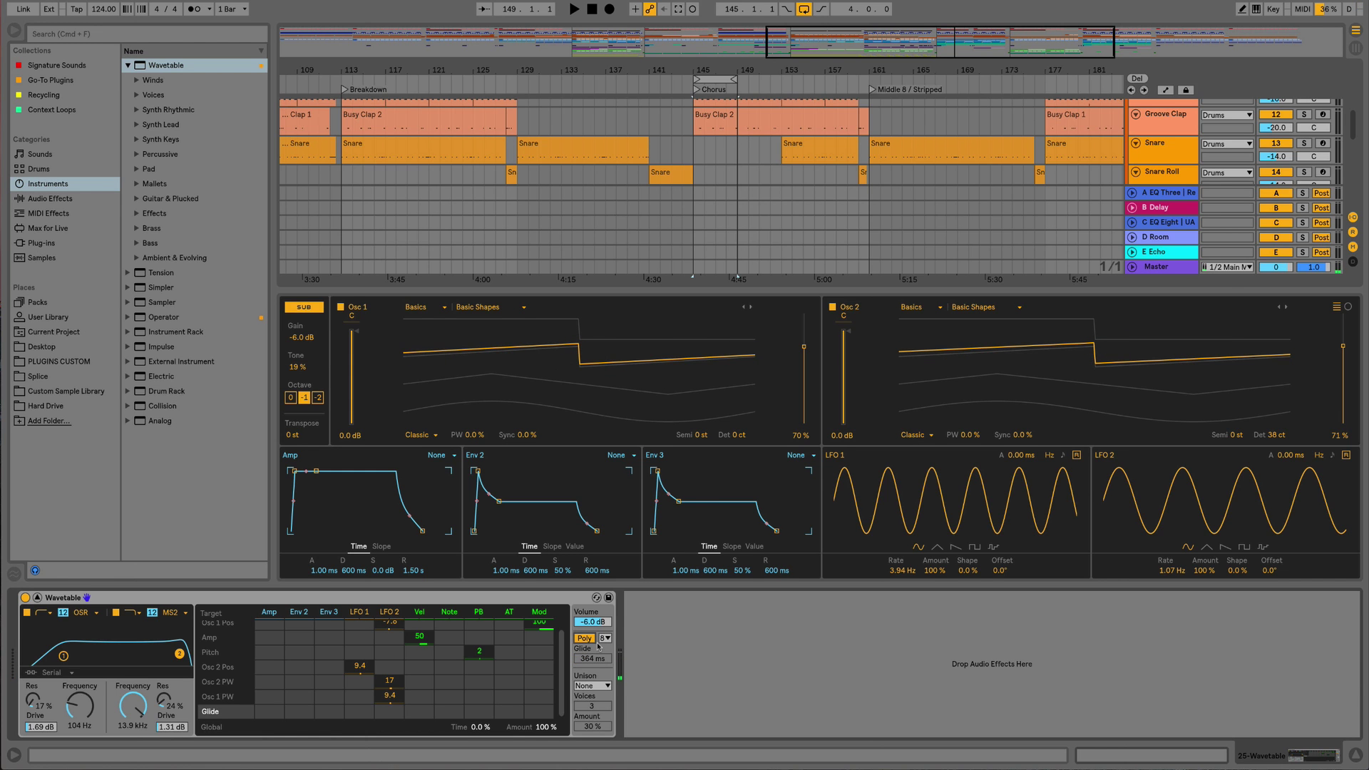
Modulate the pitch with Env 3 by 24, using a 112 ms attack, 6.07 s decay and 0.0 % sustain for Env 3
left_click(325, 656)
left_click(328, 656)
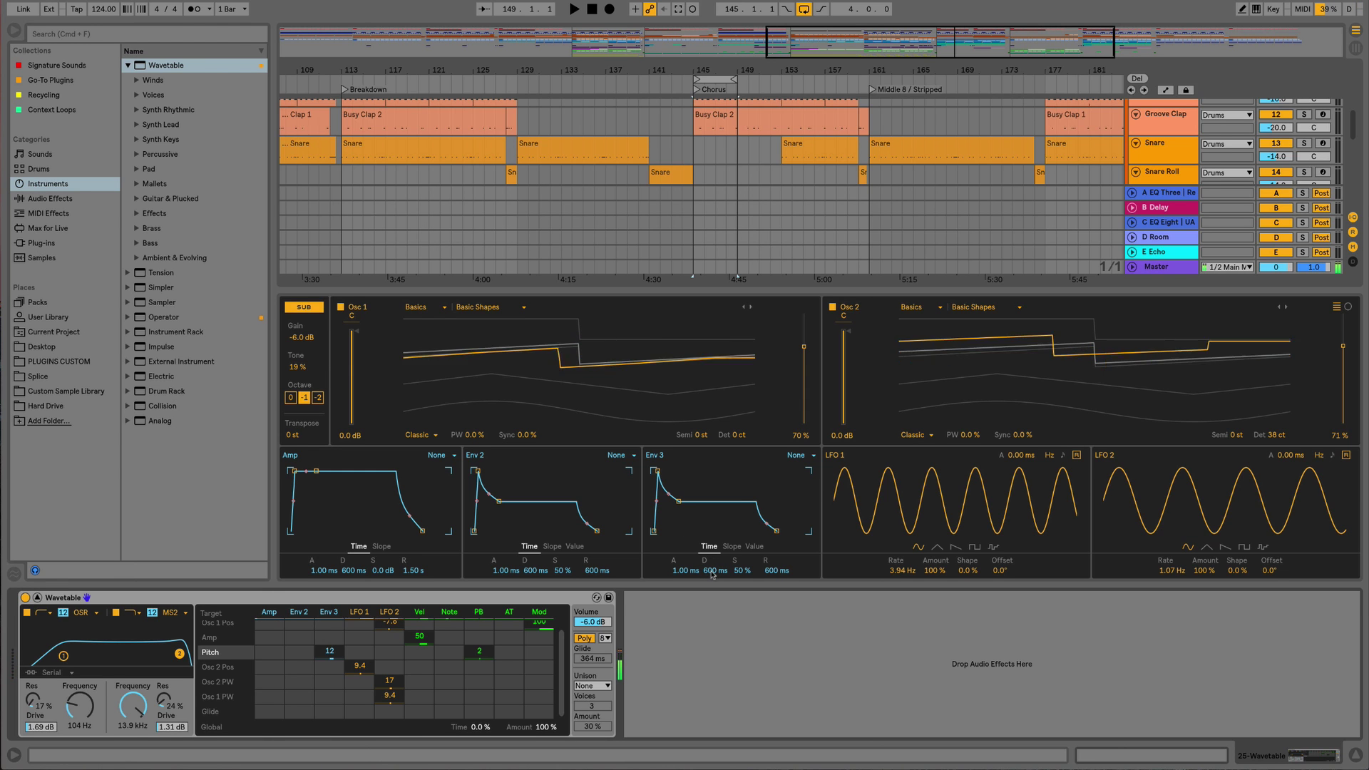
left_click(713, 571)
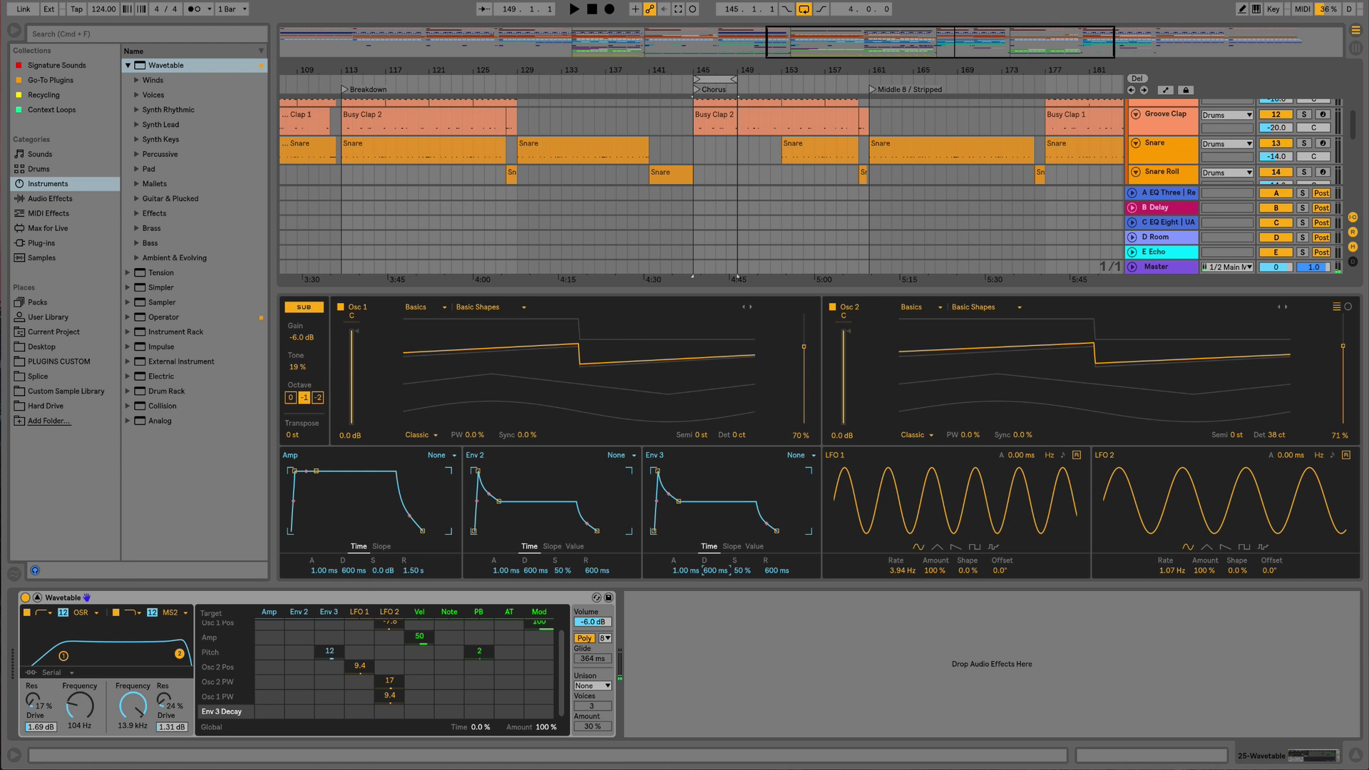
left_click_drag(713, 570, 714, 503)
left_click_drag(728, 571, 687, 550)
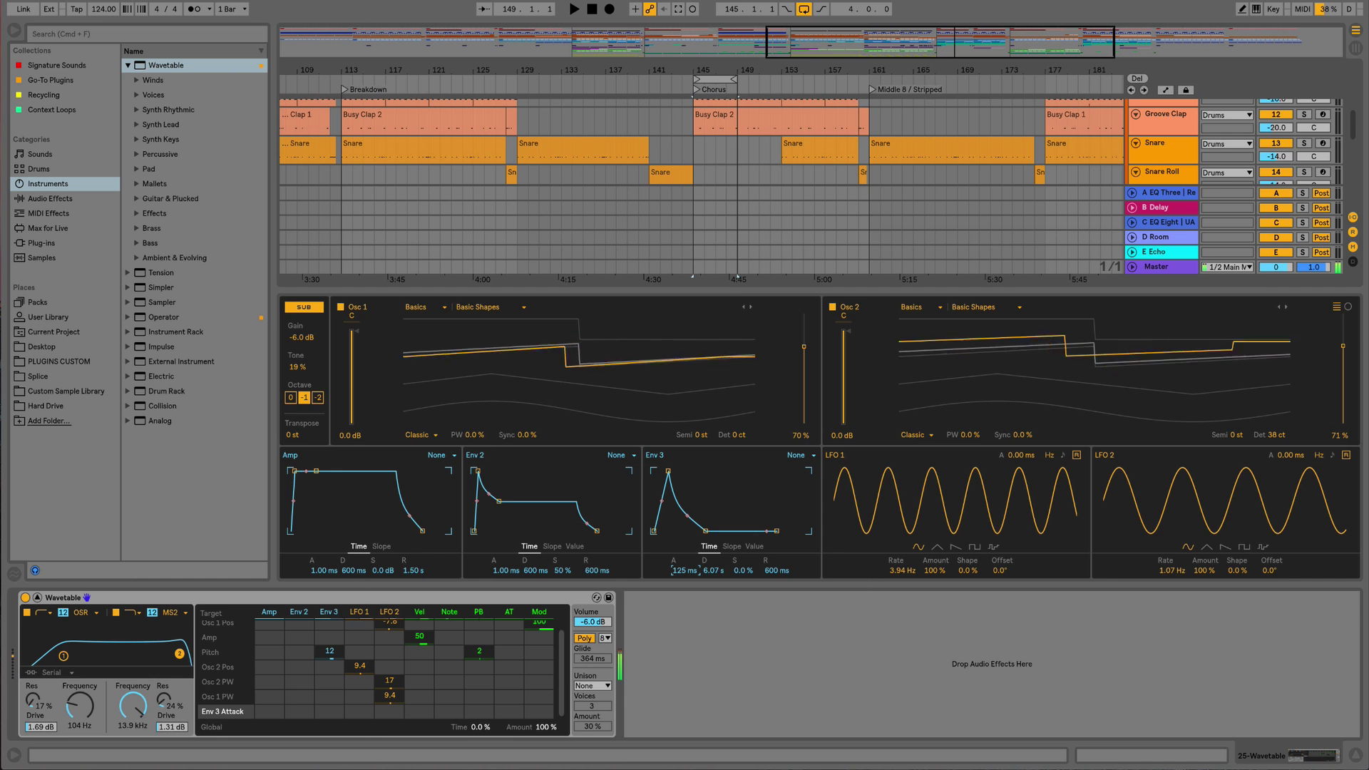
left_click_drag(687, 550, 688, 557)
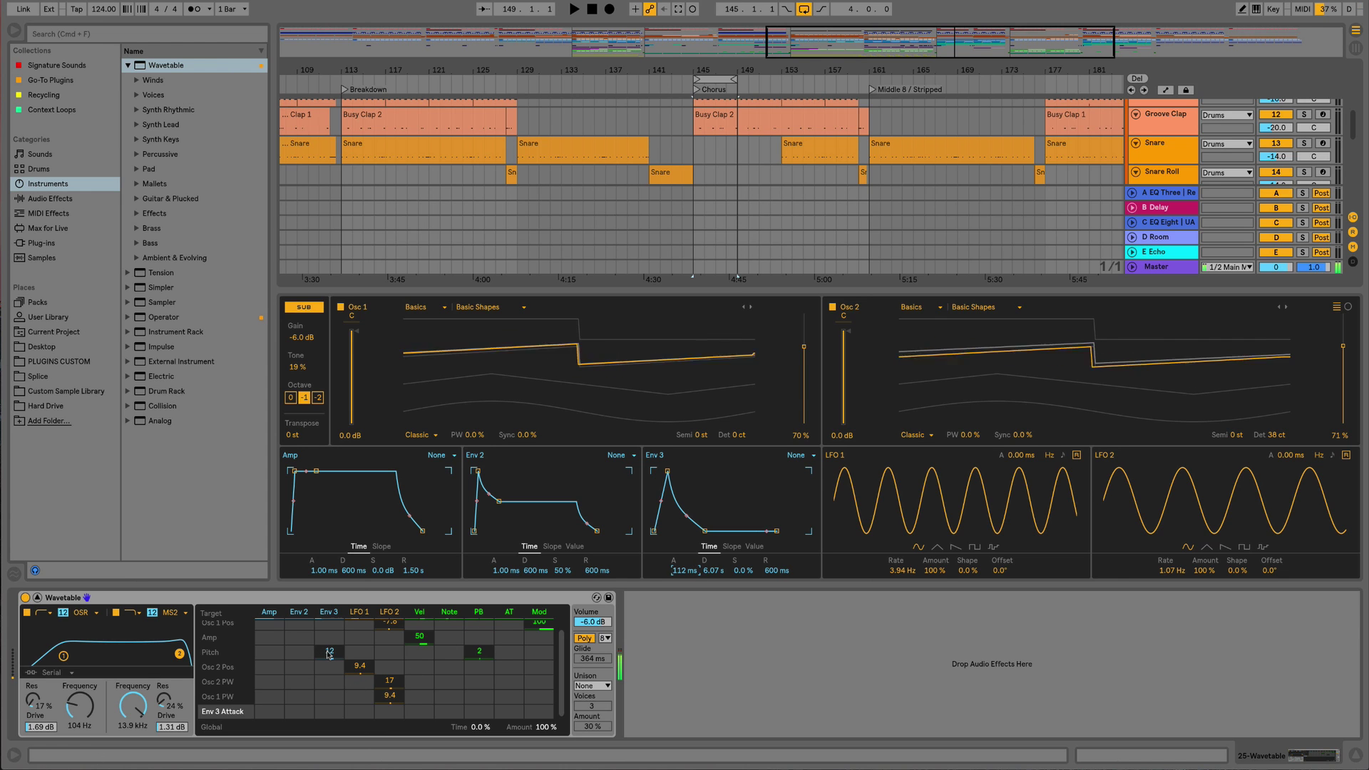
left_click_drag(328, 651, 329, 634)
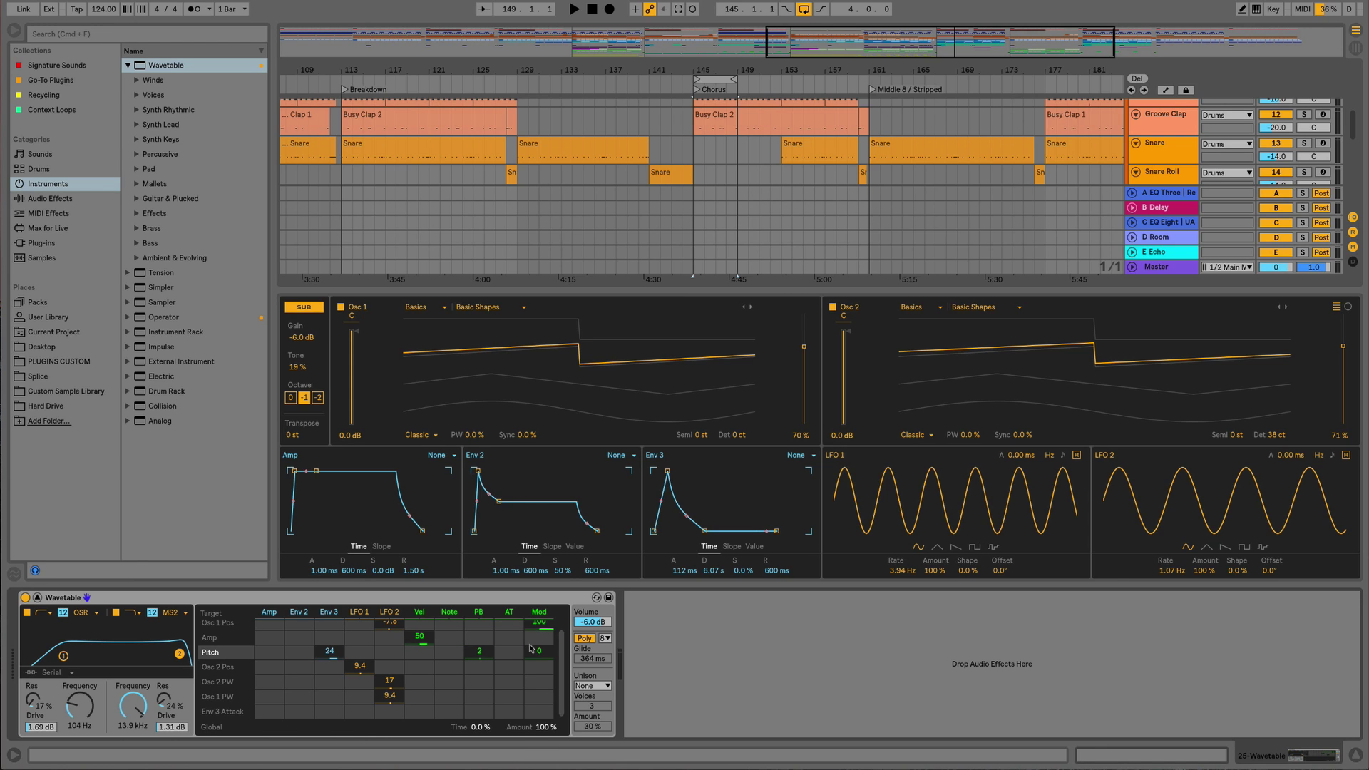
Set the unison mode to Classic with 5 voices and an amount of 49 %
left_click(606, 686)
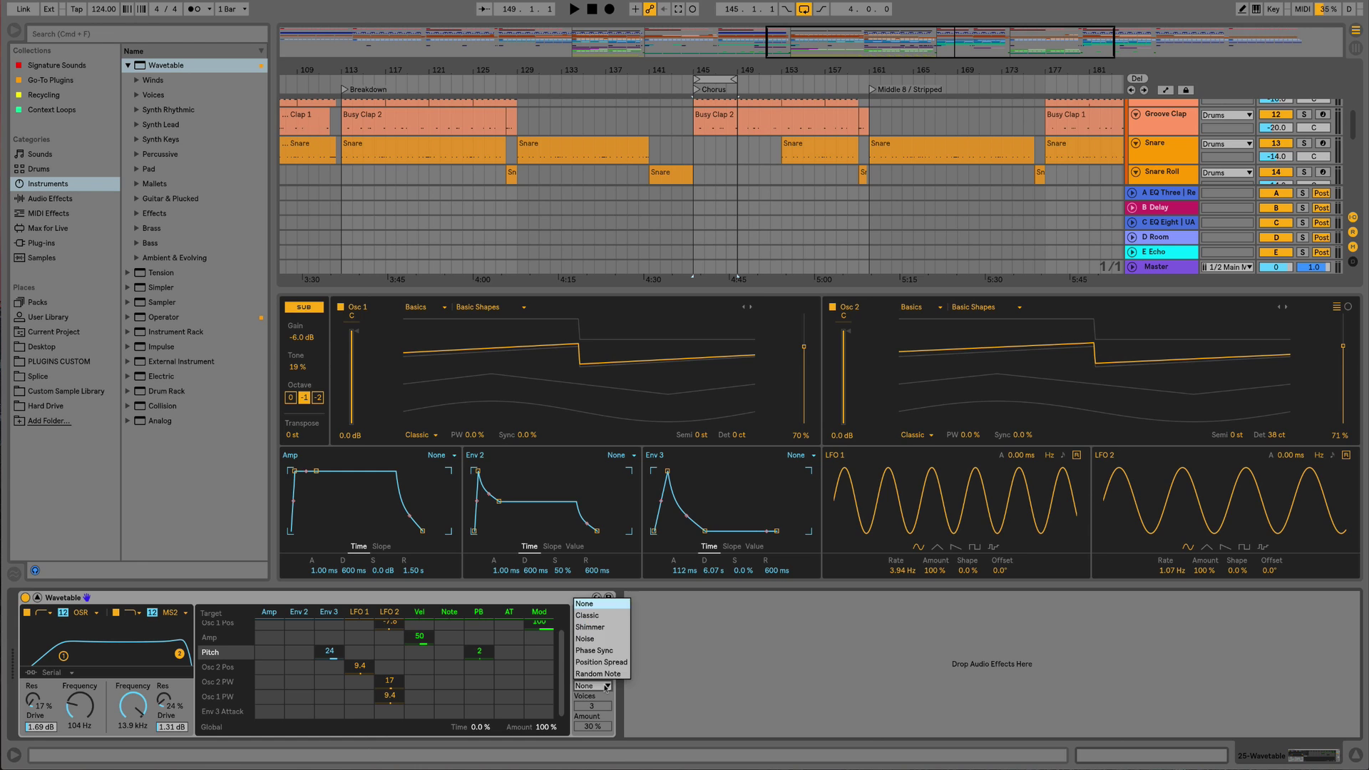
left_click(583, 604)
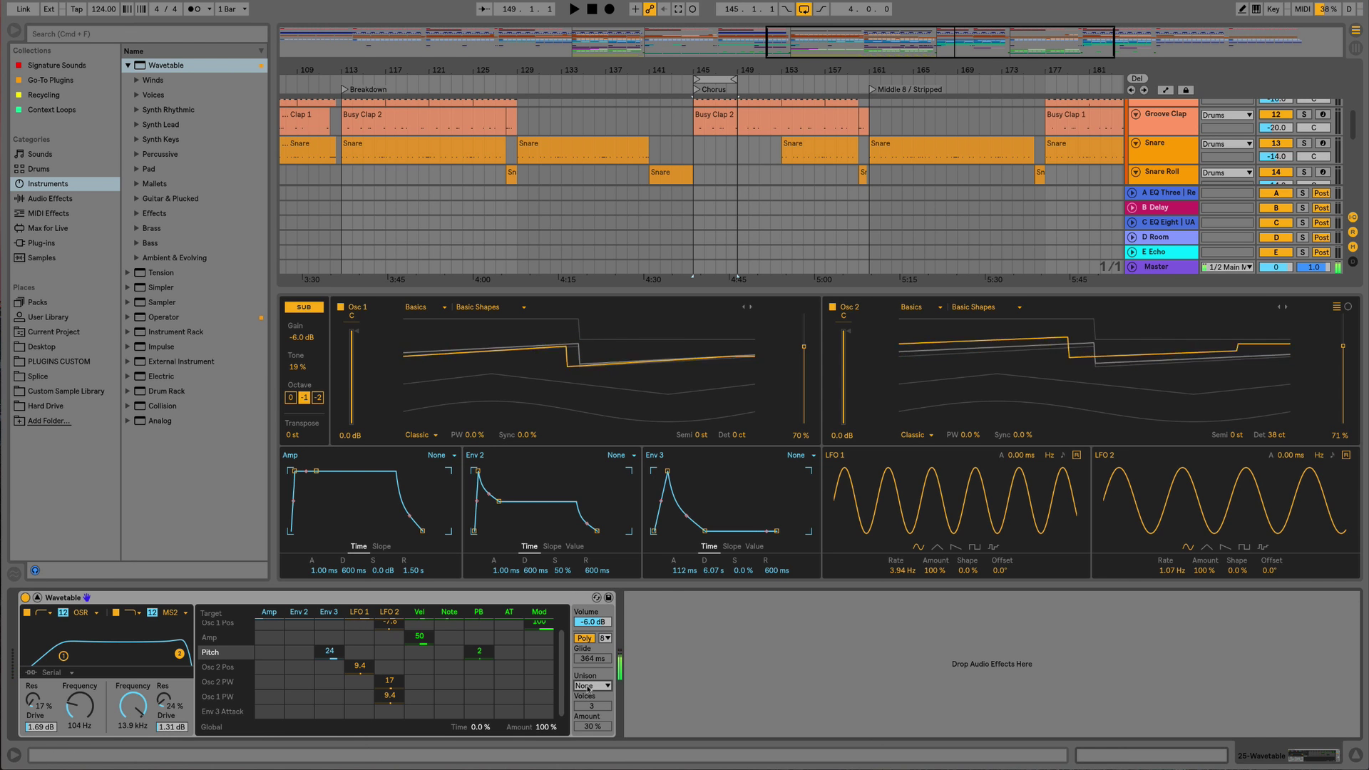
left_click(587, 686)
left_click(603, 605)
left_click(588, 686)
left_click(596, 699)
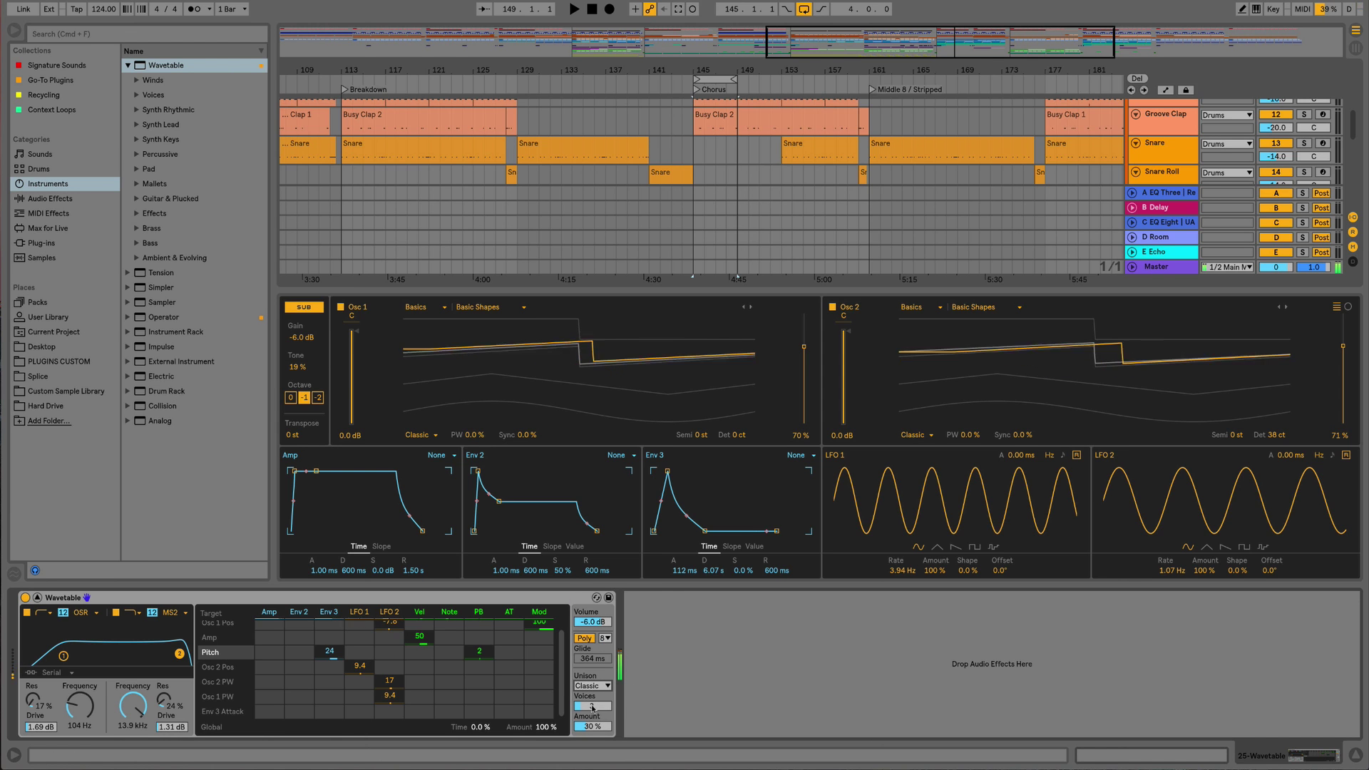
mouse_move(594, 707)
left_mouse_down()
mouse_move(595, 693)
mouse_move(592, 704)
left_mouse_up()
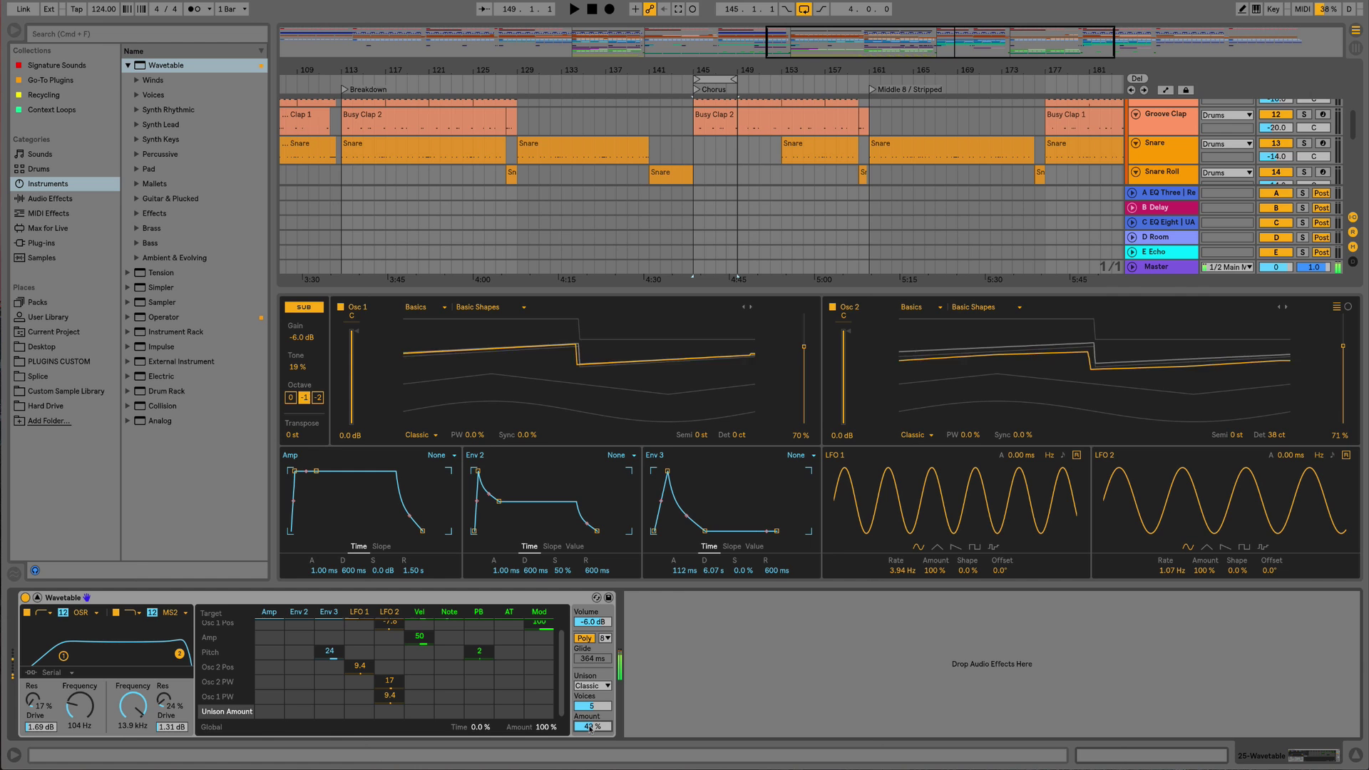
left_click(595, 686)
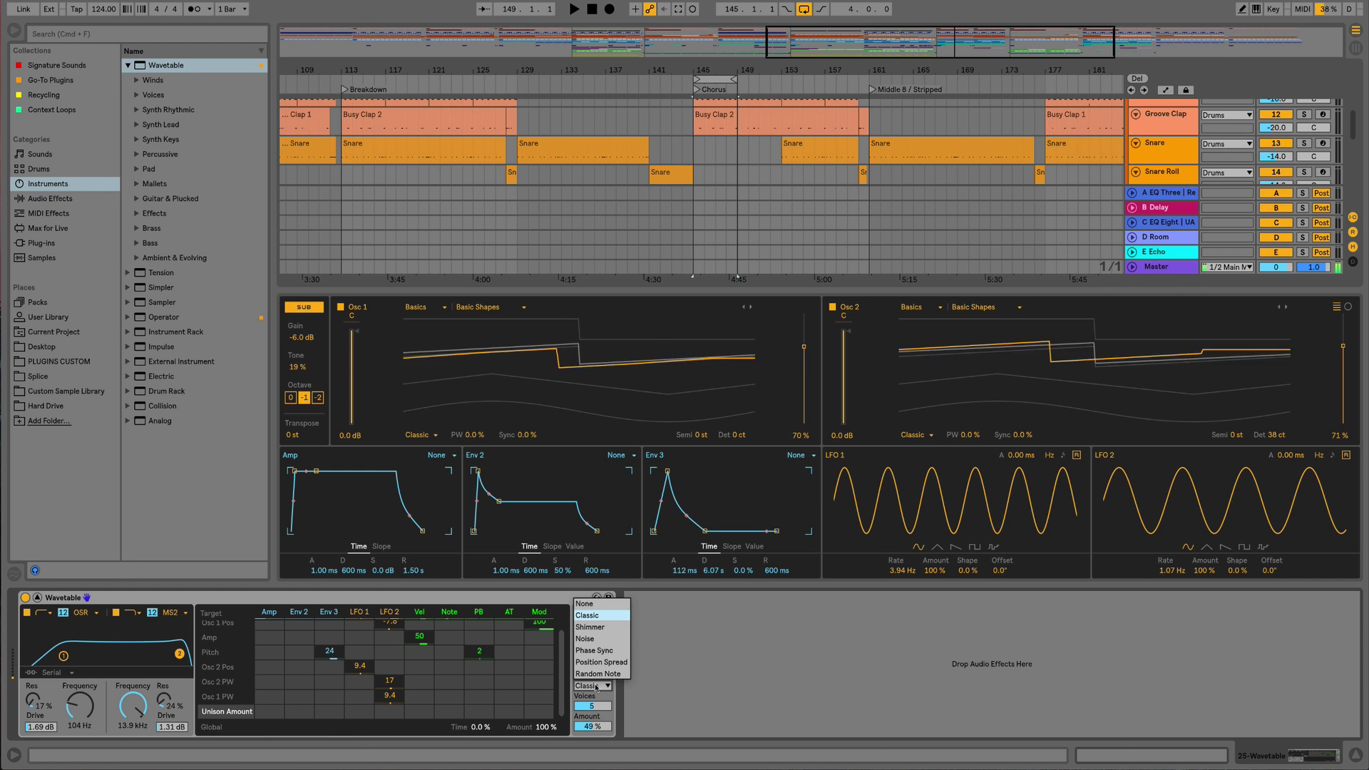
left_click(597, 687)
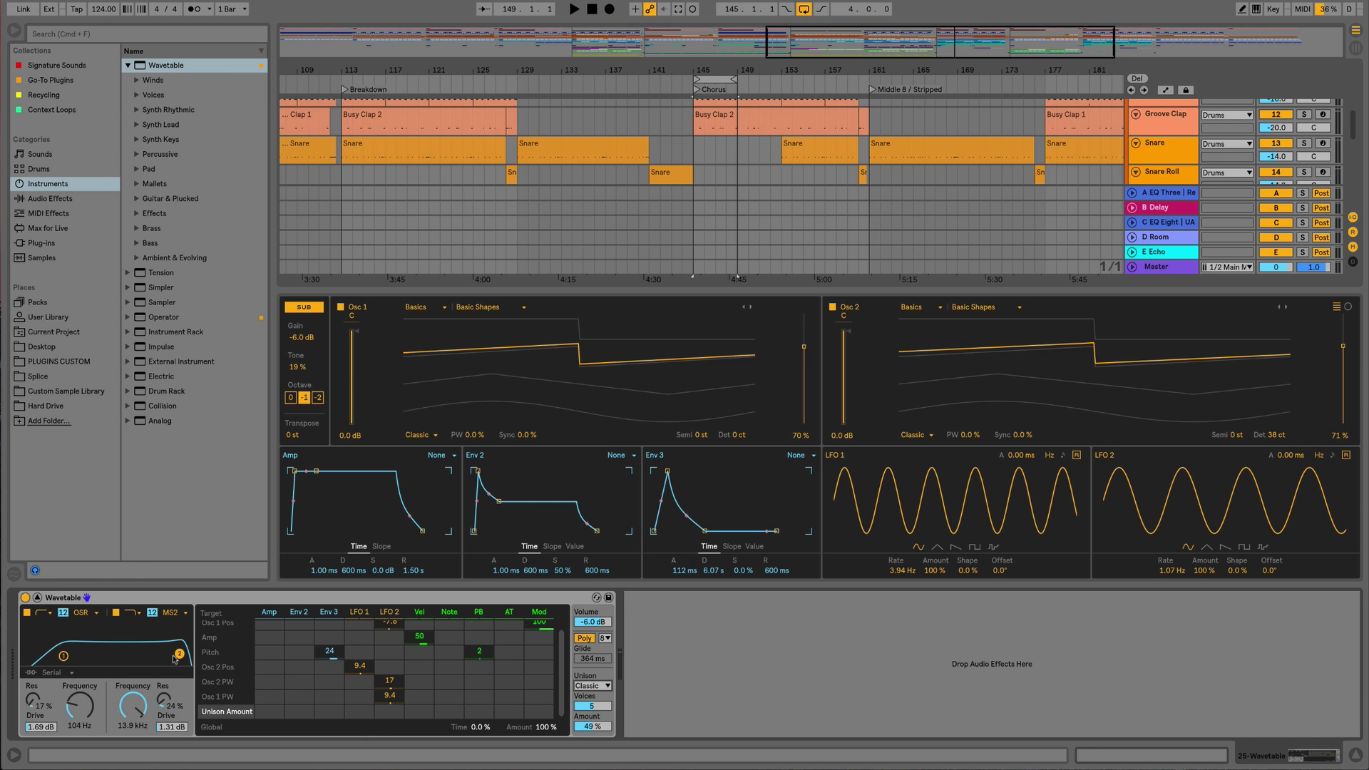
Lower the Filter 2 frequency to 543 Hz and modulate it with Env 2 by 100
left_click_drag(179, 654, 143, 653)
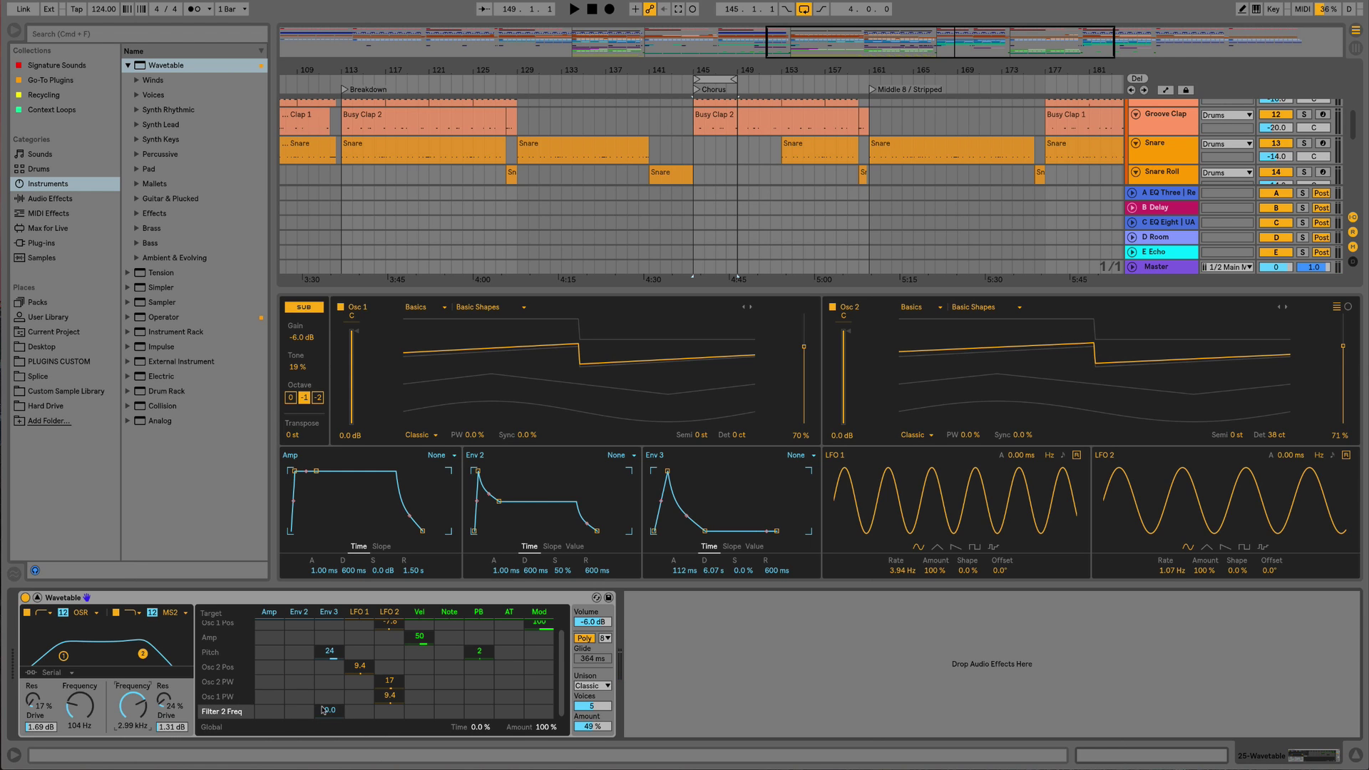
left_click_drag(299, 710, 299, 696)
mouse_move(122, 702)
left_mouse_down()
mouse_move(122, 716)
mouse_move(121, 702)
left_mouse_up()
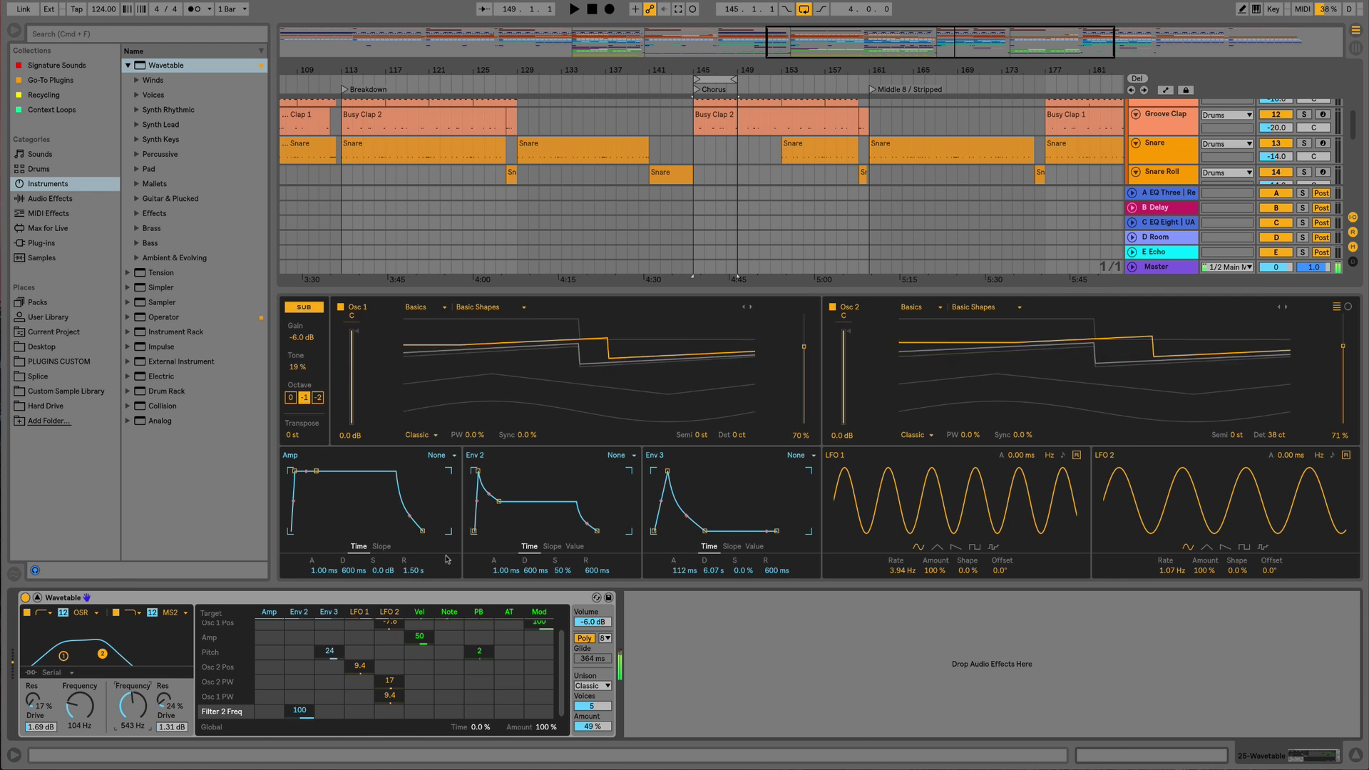
Set Env 2 to 4.08 s attack and 100 % sustain, with the Filter 2 frequency at 2.40 kHz and its Env 2 modulation at 83
mouse_move(504, 570)
left_mouse_down()
mouse_move(503, 549)
mouse_move(555, 553)
mouse_move(499, 559)
mouse_move(504, 579)
left_mouse_up()
left_click_drag(138, 706, 139, 682)
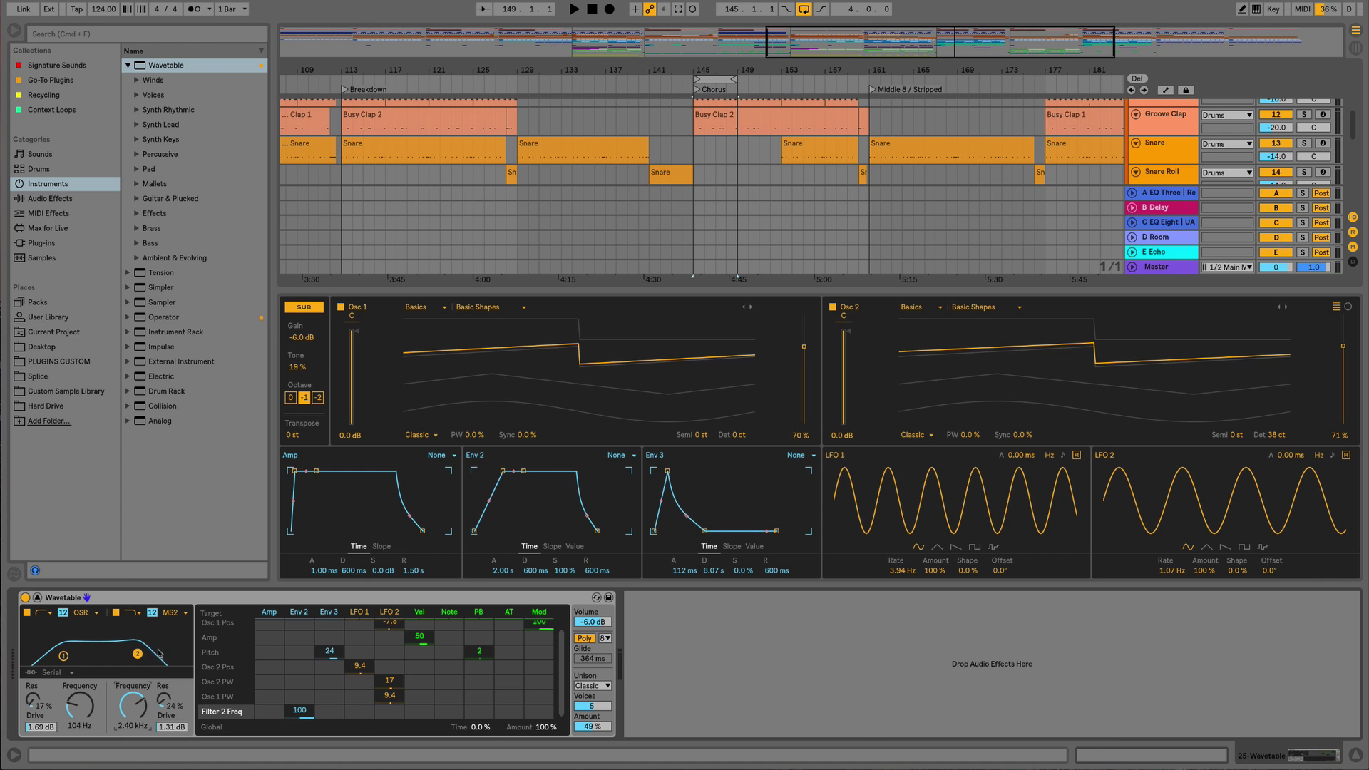
left_click(393, 666)
left_click_drag(299, 710, 299, 714)
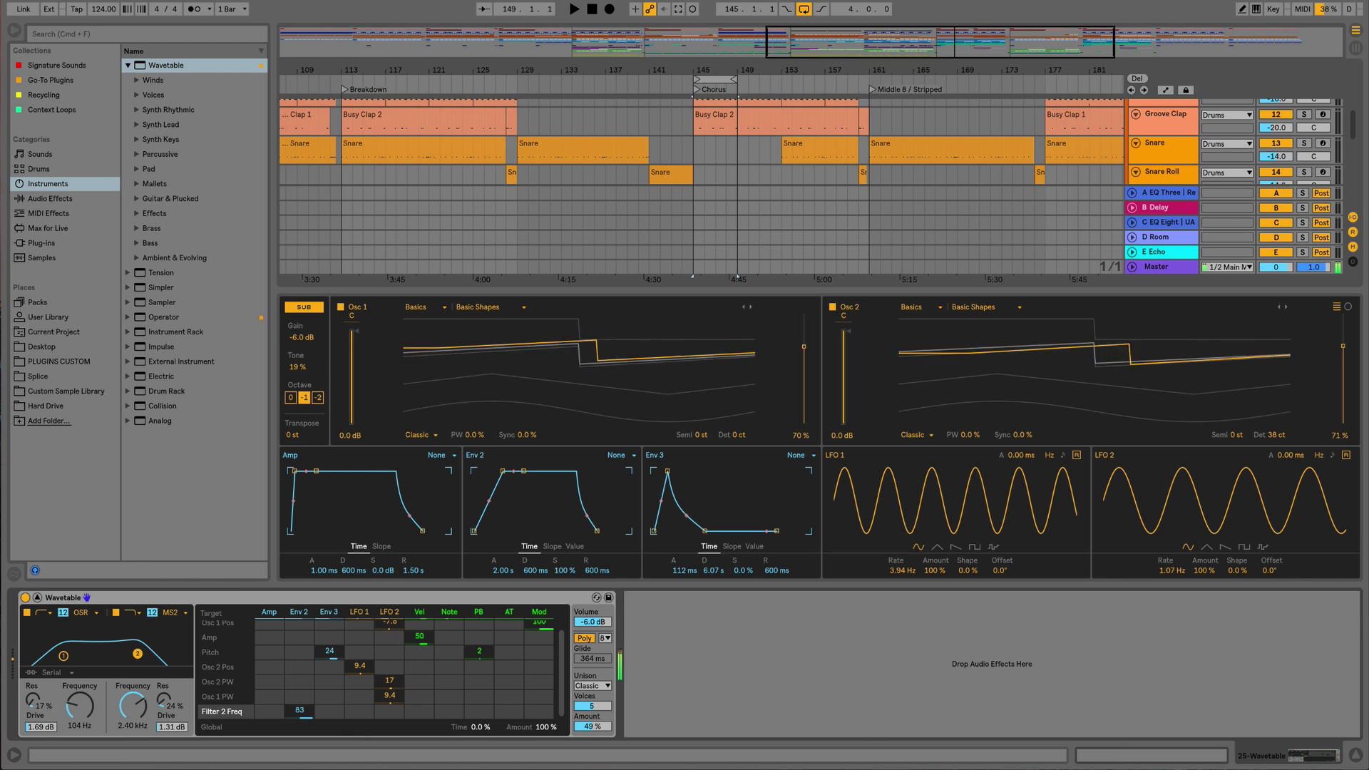
mouse_move(502, 571)
left_mouse_down()
mouse_move(503, 549)
mouse_move(502, 563)
left_mouse_up()
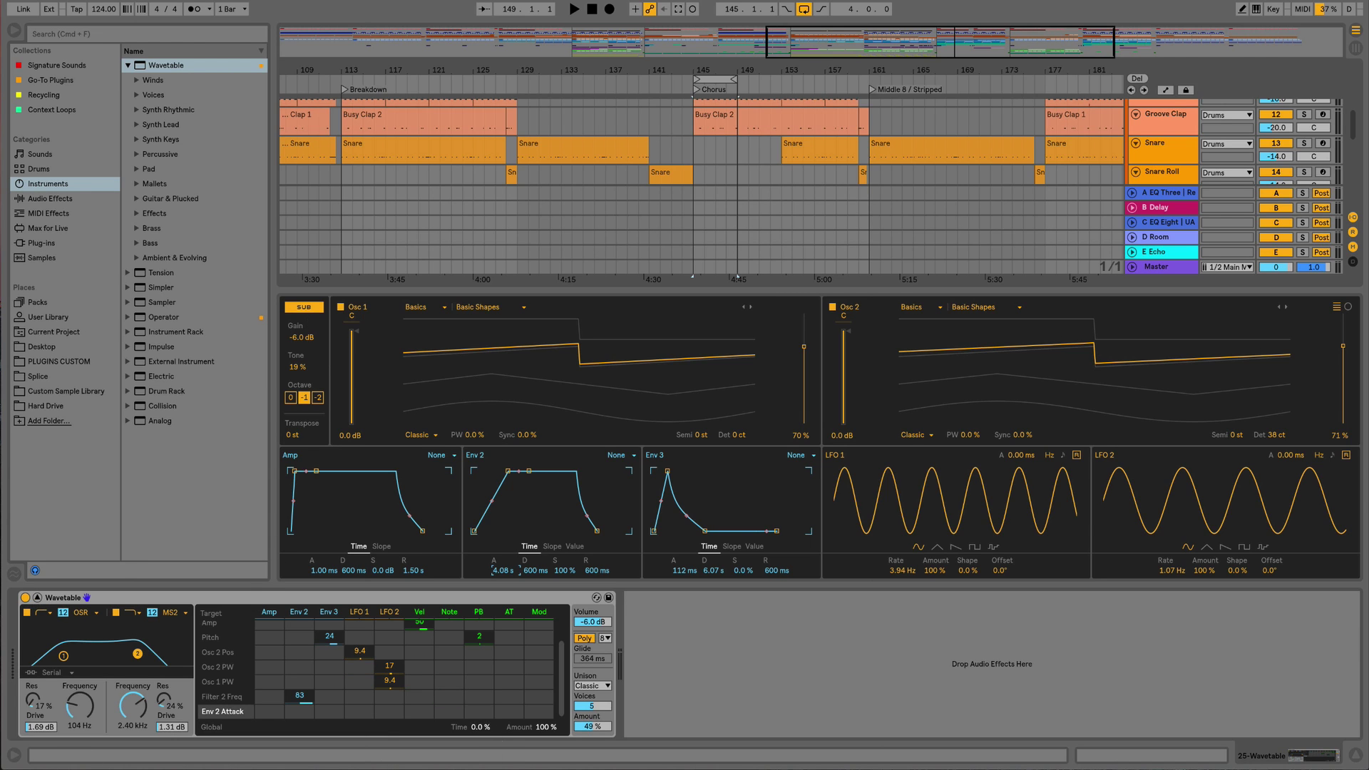
Try out the matrix's global Time at -77 % and -100 %, and reset it to 0.0 %
mouse_move(483, 727)
left_mouse_down()
mouse_move(484, 656)
mouse_move(470, 733)
left_mouse_up()
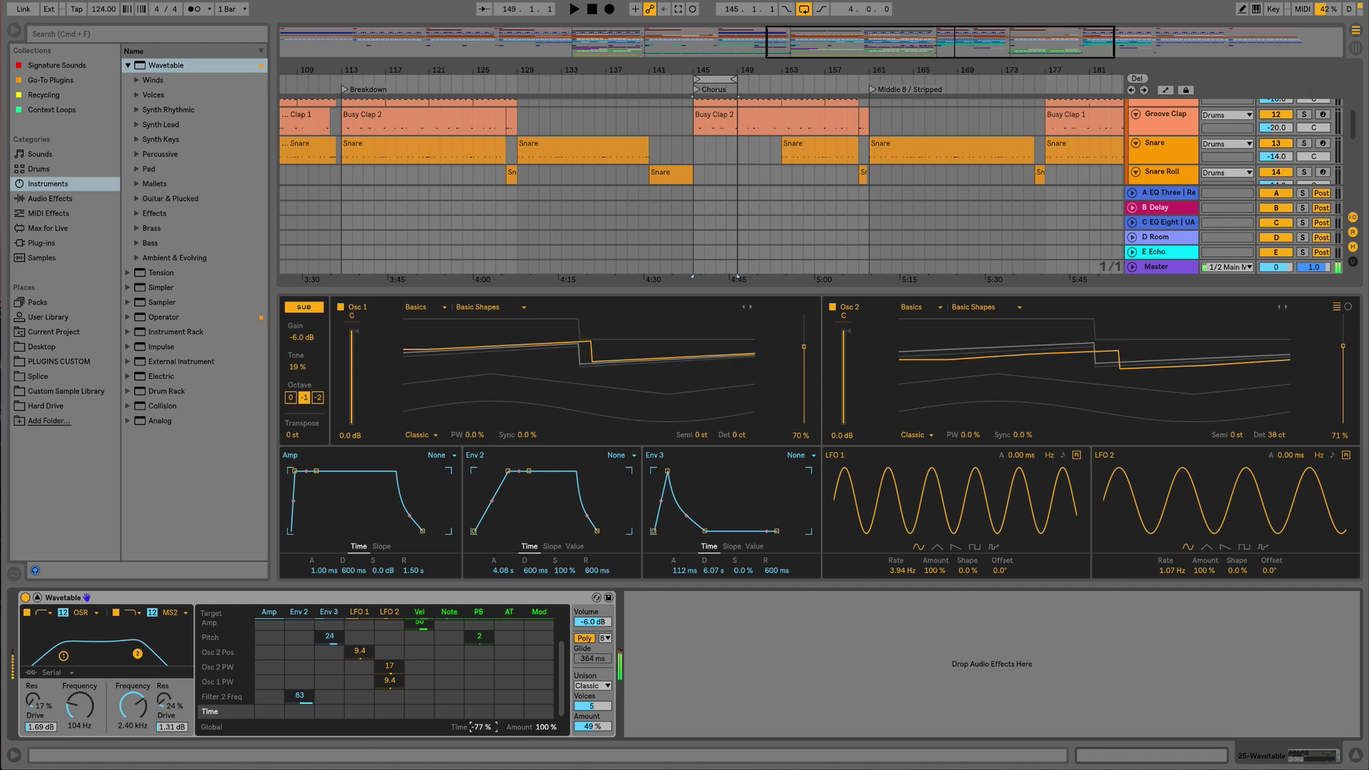
left_click_drag(483, 726, 484, 745)
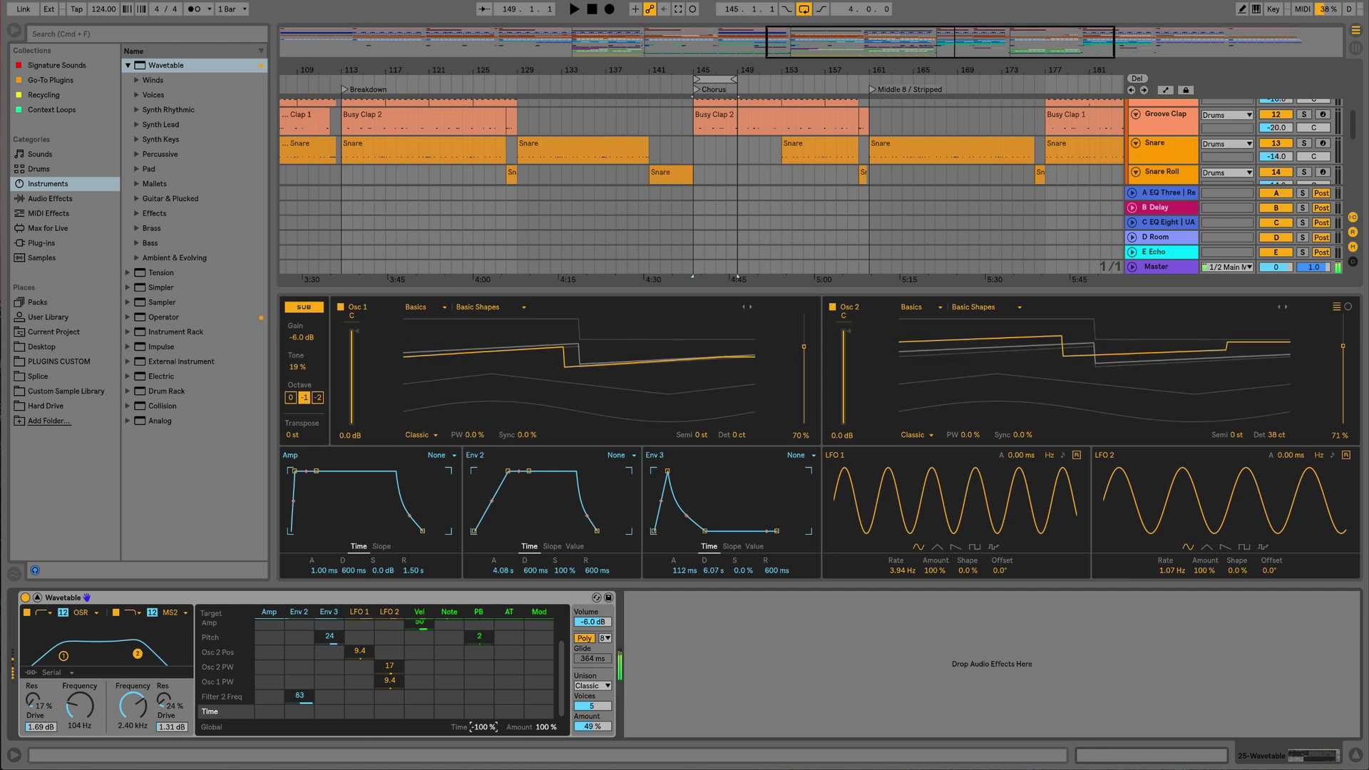
right_click(485, 725)
left_click(510, 686)
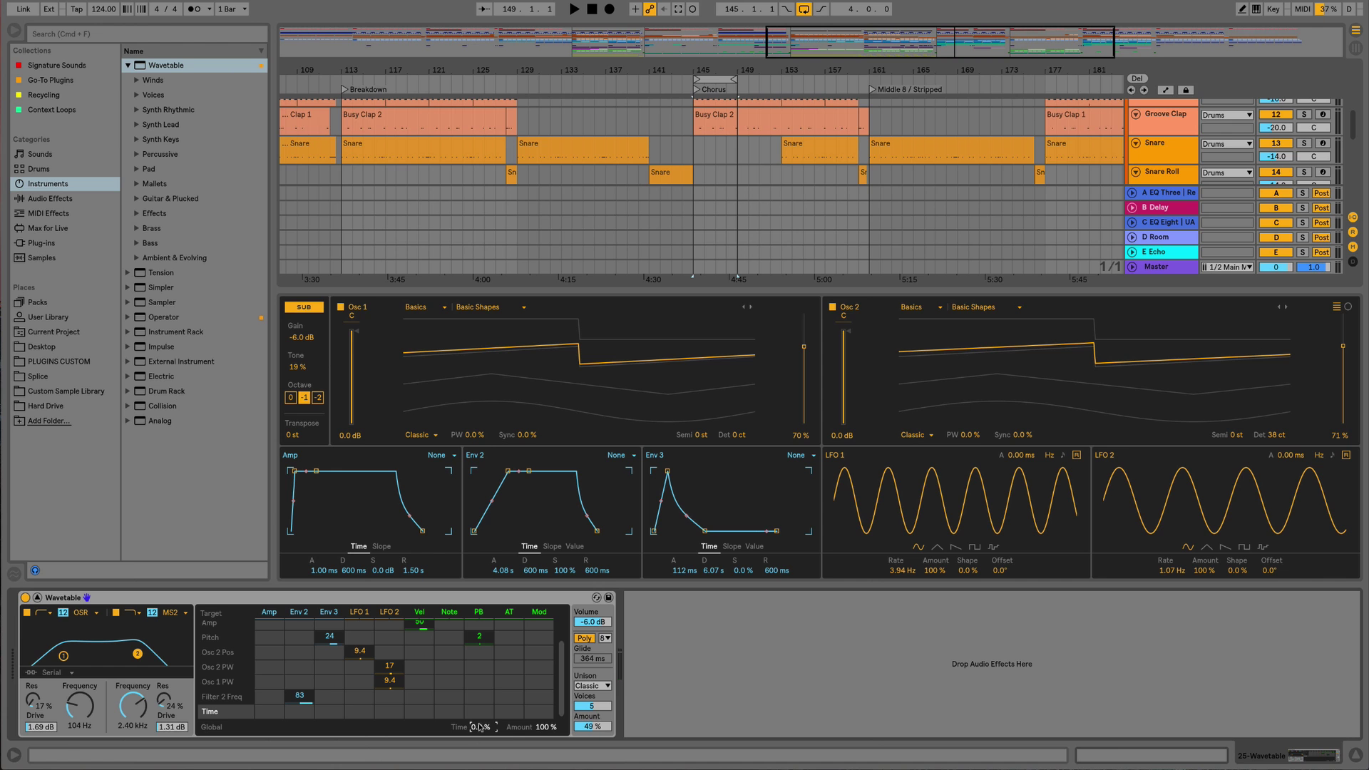
Collapse Wavetable's enlarged view back into the compact device
left_click(38, 598)
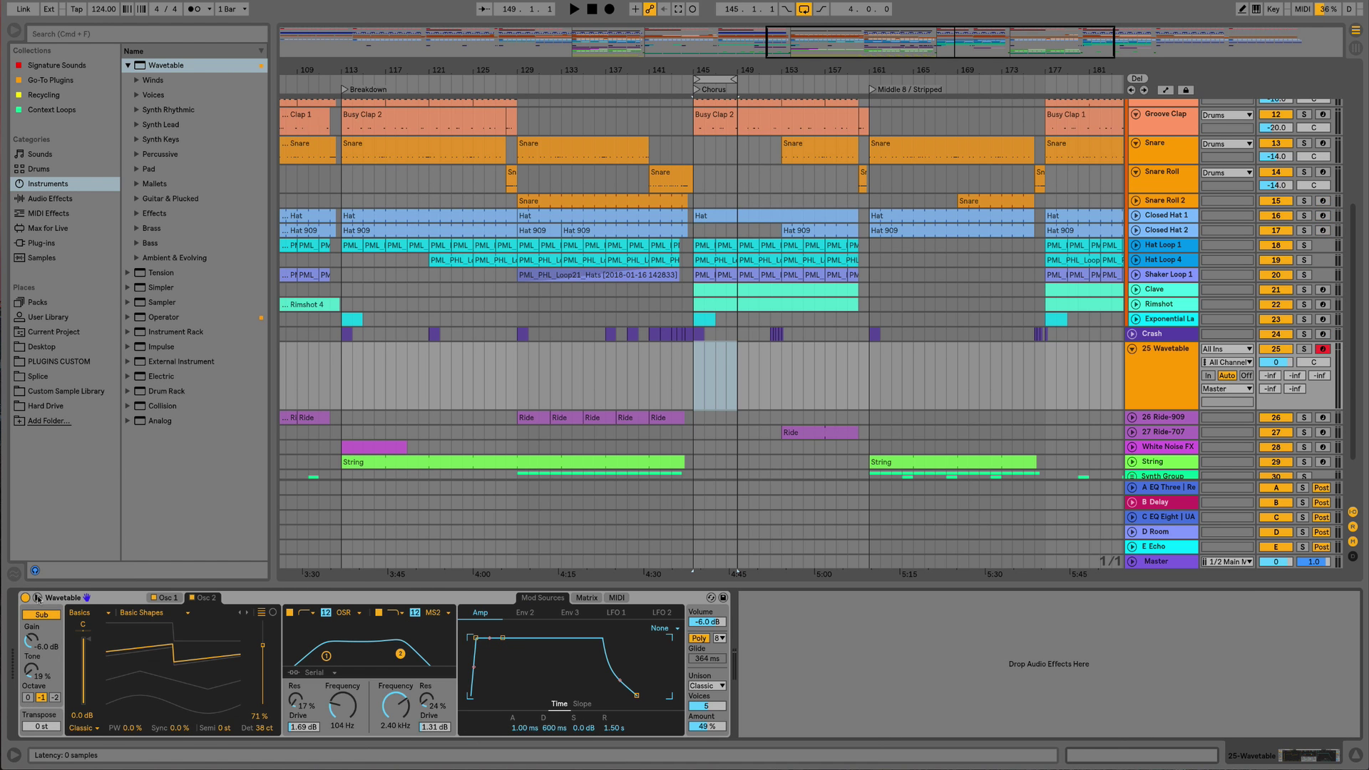
Place the insert marker at the start of the Breakdown, bar 113, and rename the Wavetable track as Hoover
scroll(601, 391, "left", 3)
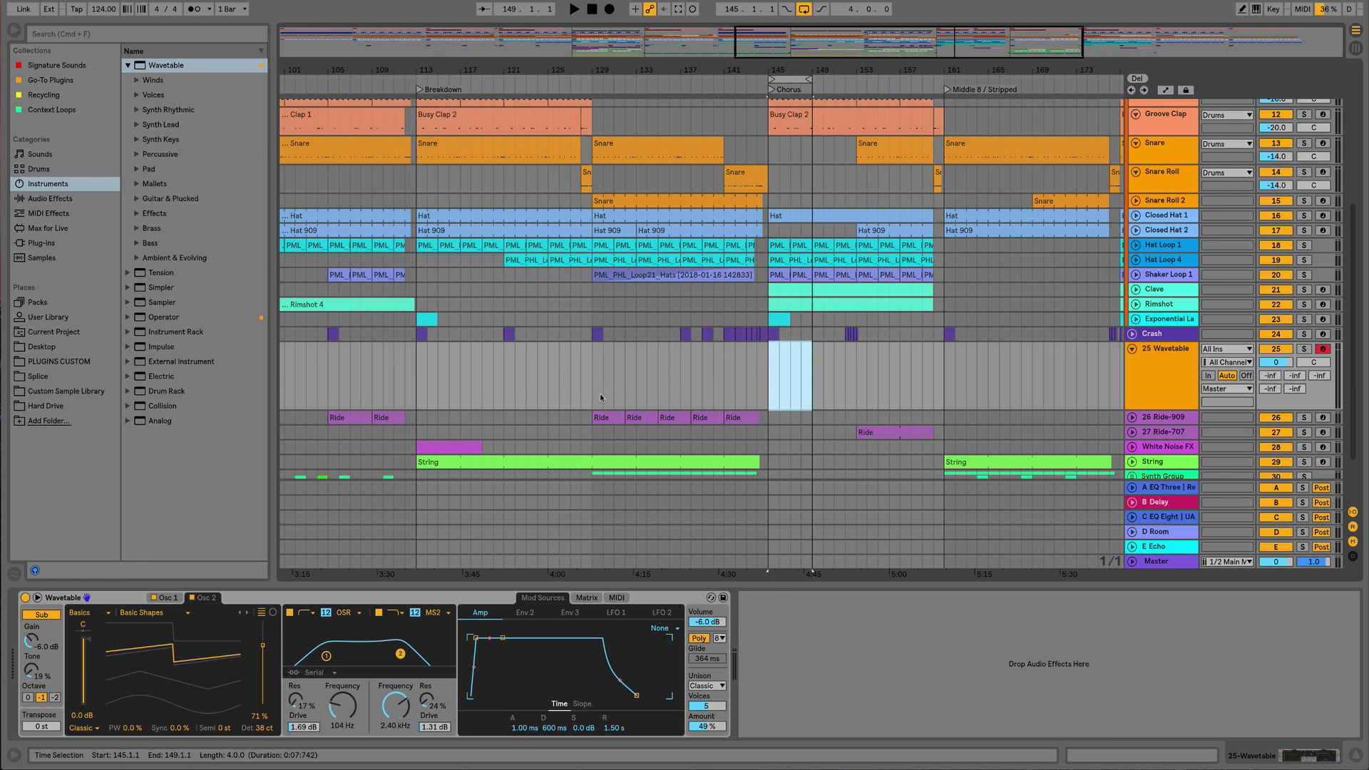
left_click(418, 382)
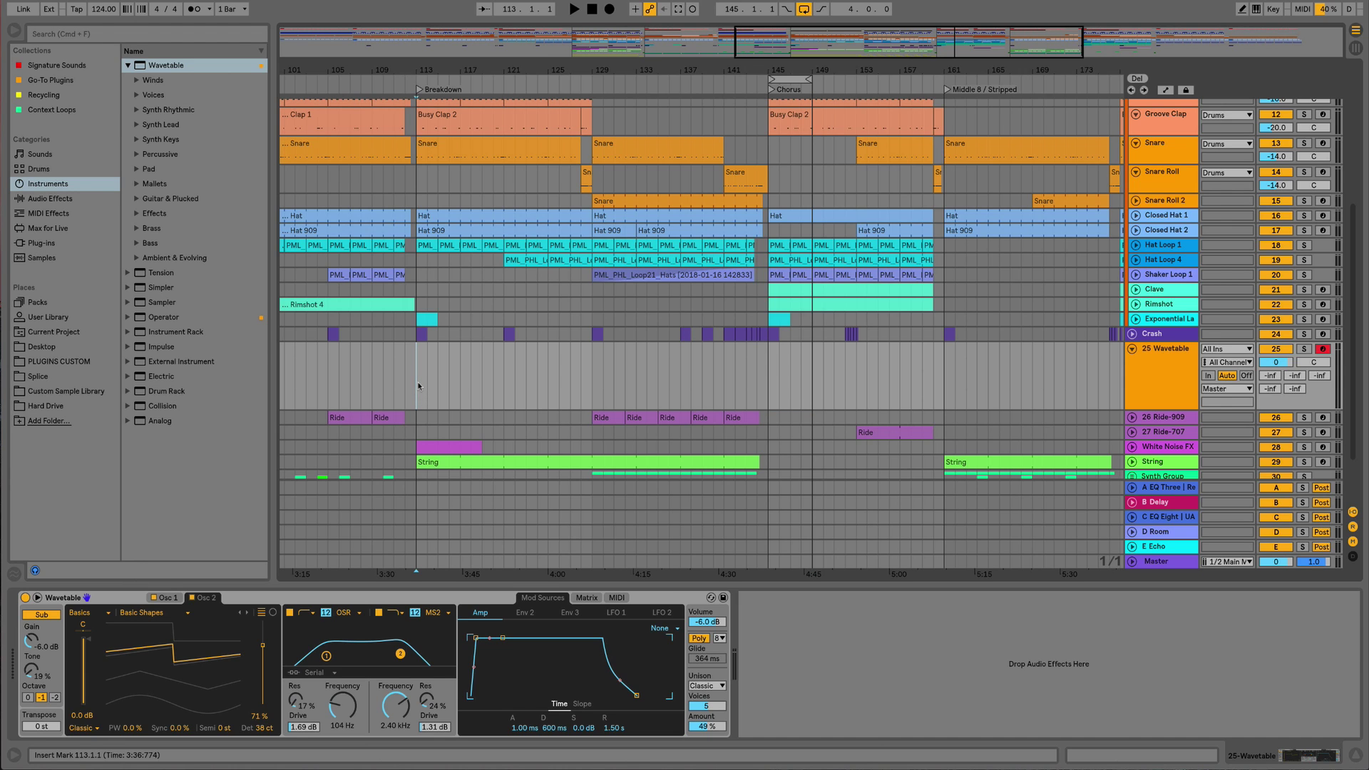
left_click(1174, 352)
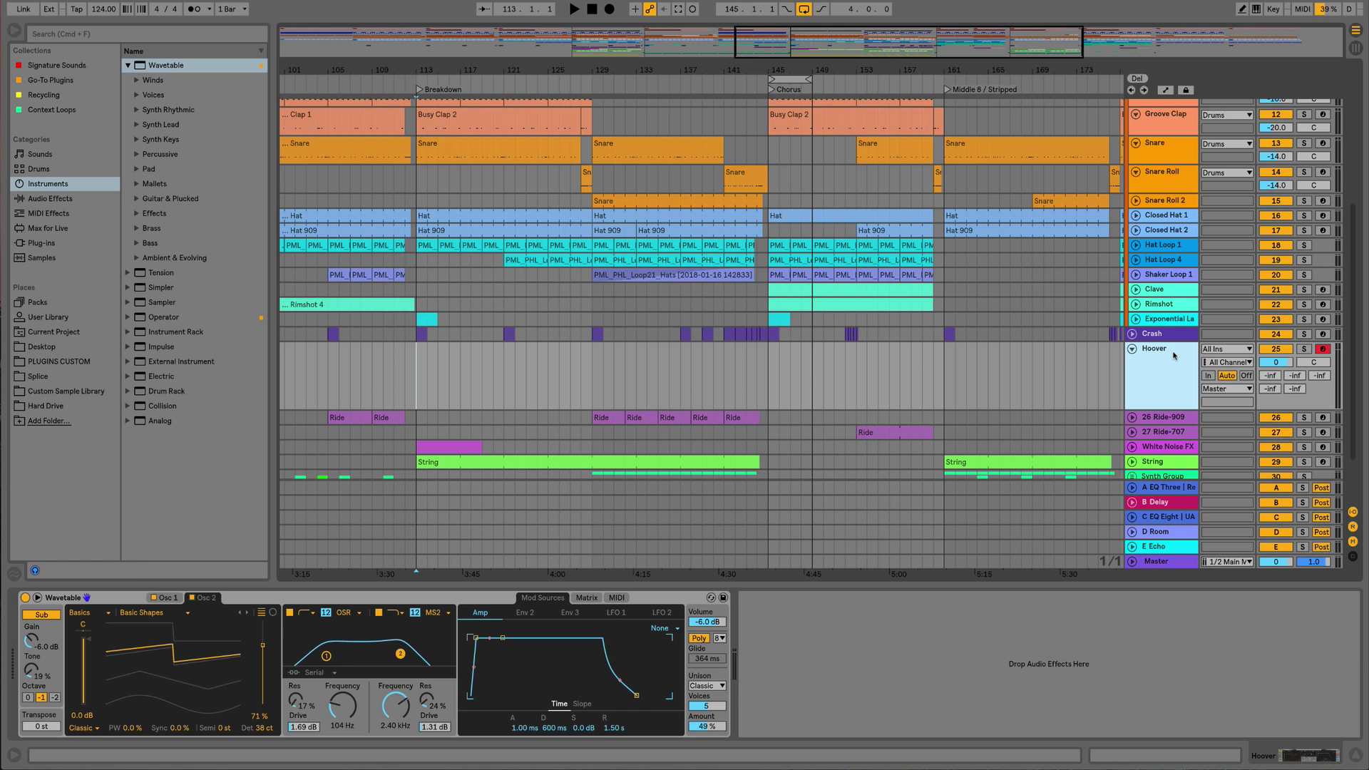
Add a Reverb after Wavetable with 1.60 s decay time and 36 % dry/wet, and set the Hoover track's volume to -8.0
left_click(40, 200)
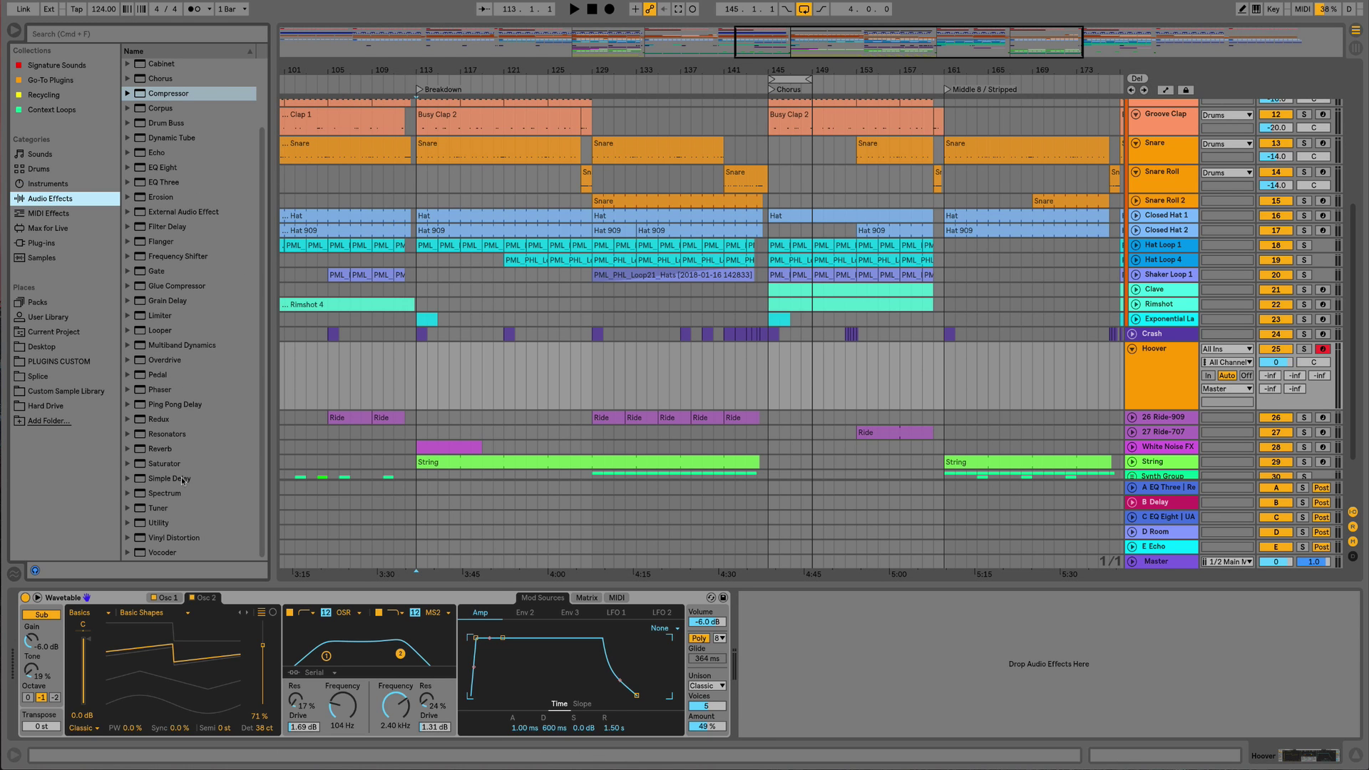
left_click(166, 449)
left_click_drag(822, 678, 823, 681)
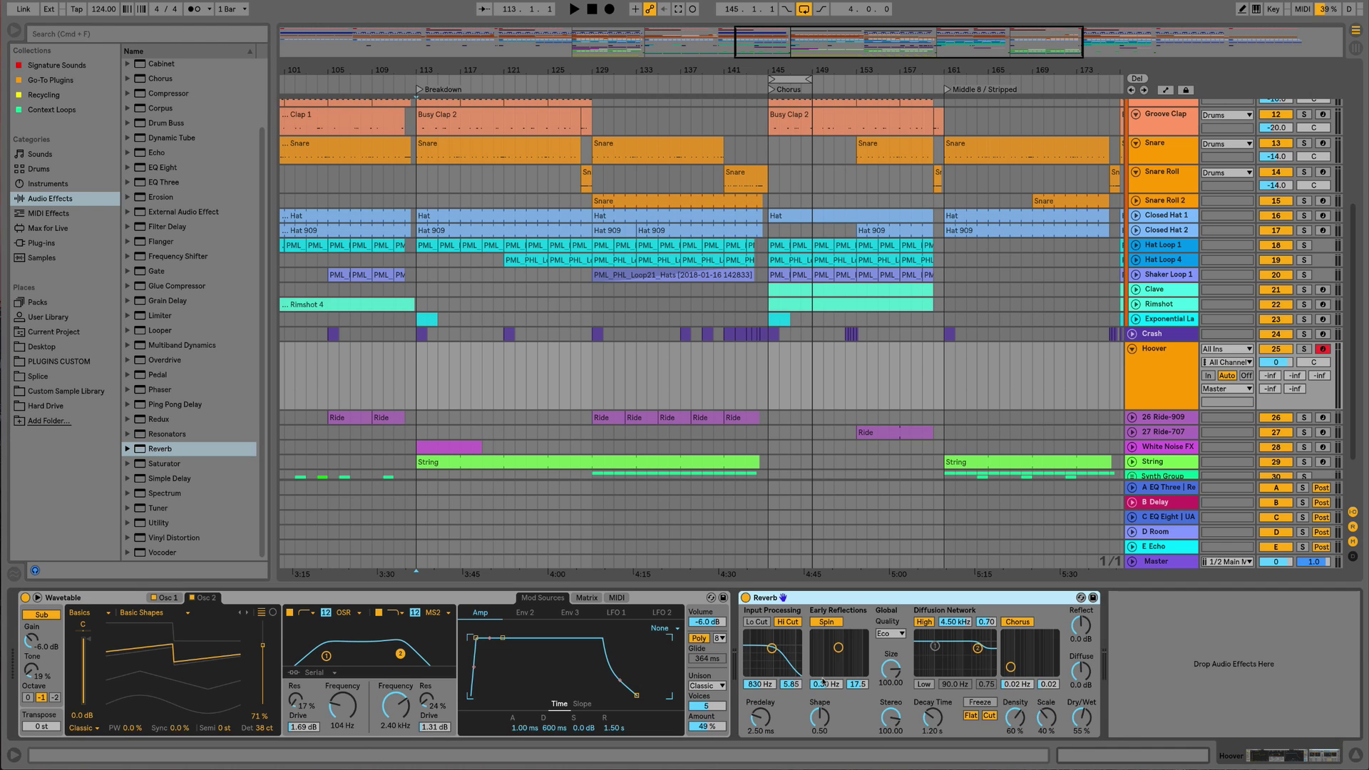
left_click_drag(1083, 722, 1083, 741)
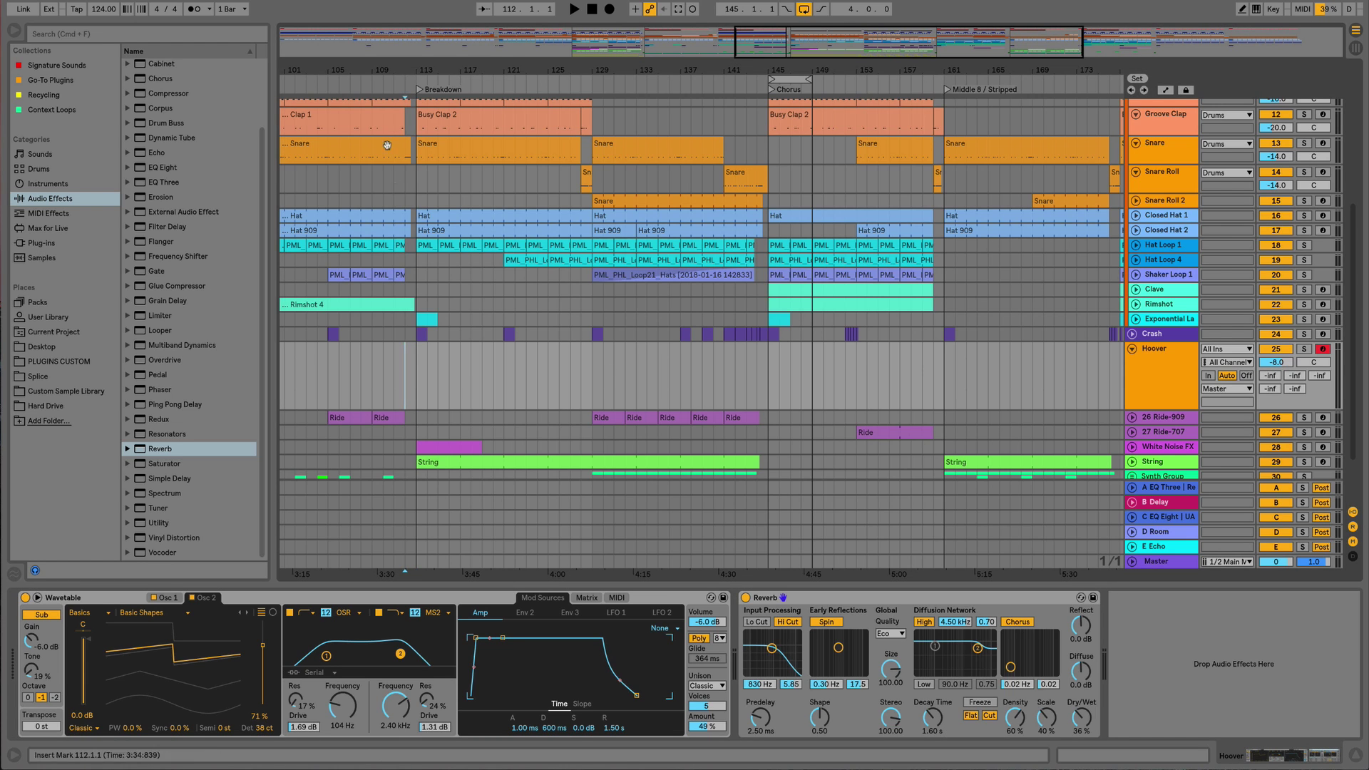
Set the metronome's count-in to 1 Bar and start recording the Hoover part from bar 113 with the metronome on
left_click(209, 9)
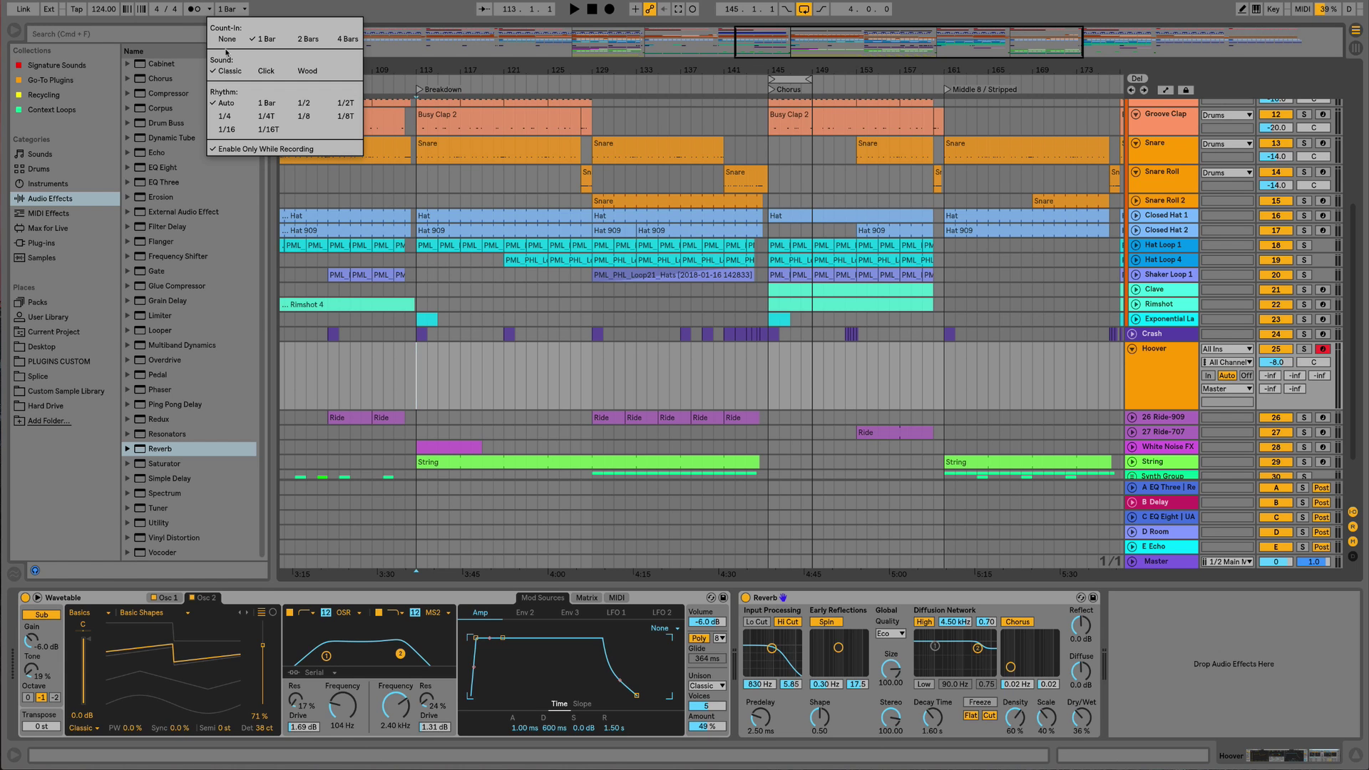
left_click(260, 41)
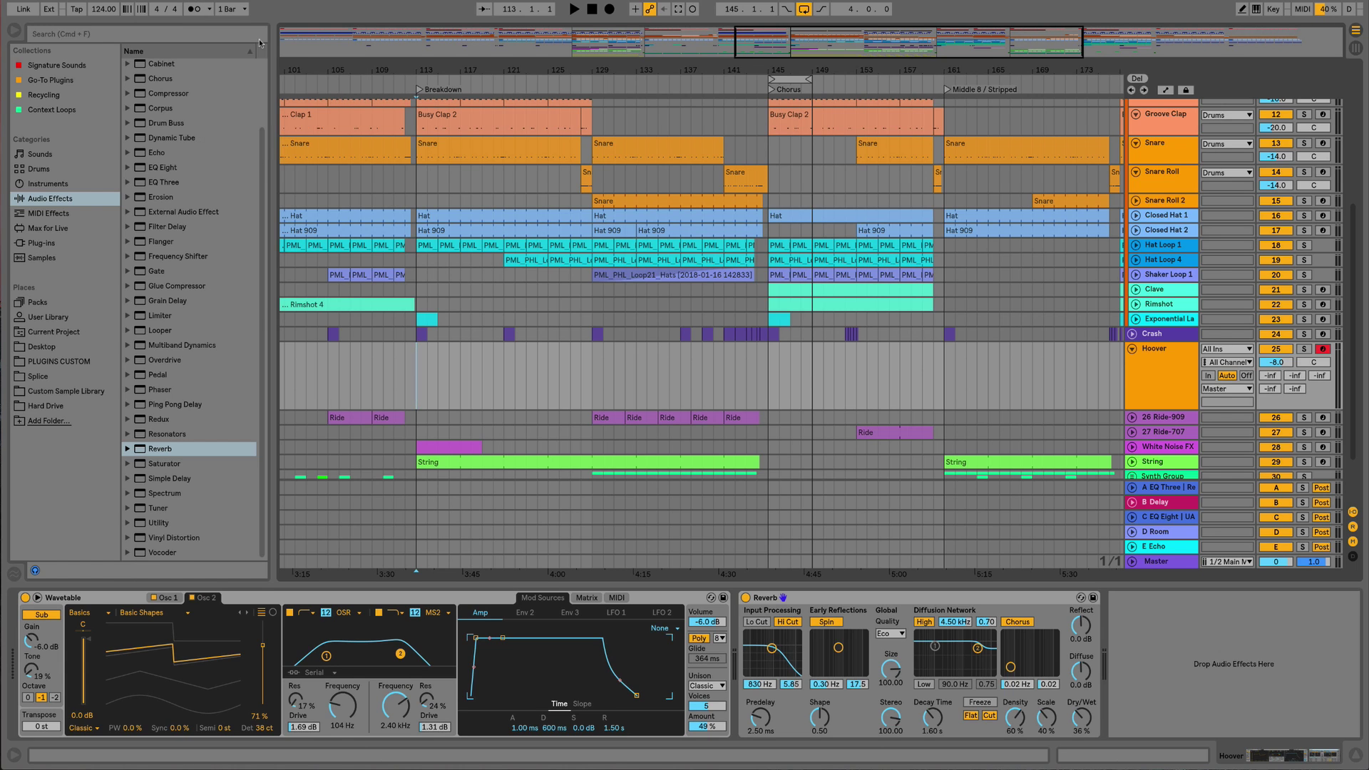
left_click(210, 10)
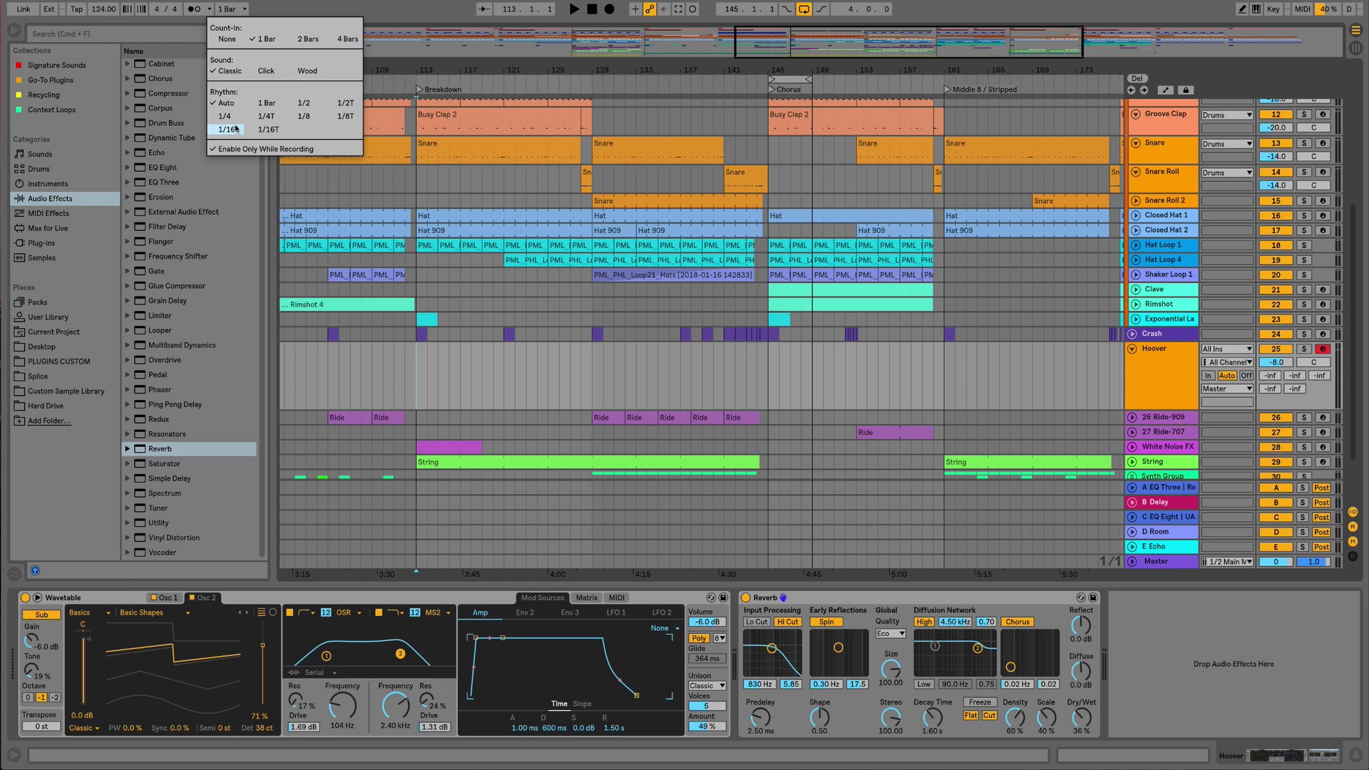
left_click(220, 10)
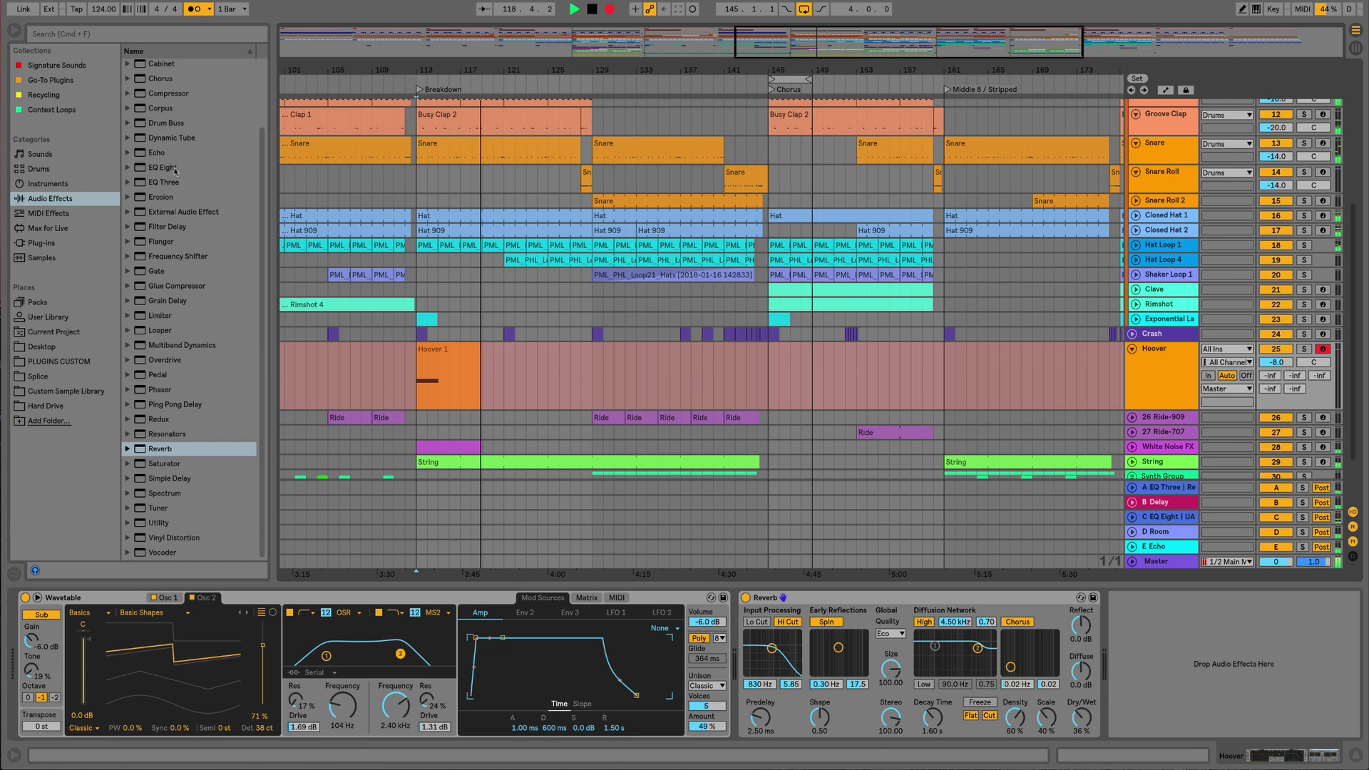
Insert a Compressor between Wavetable and the Reverb, and enable its sidechain with Kick, Post FX as the source
left_click_drag(164, 93, 1172, 650)
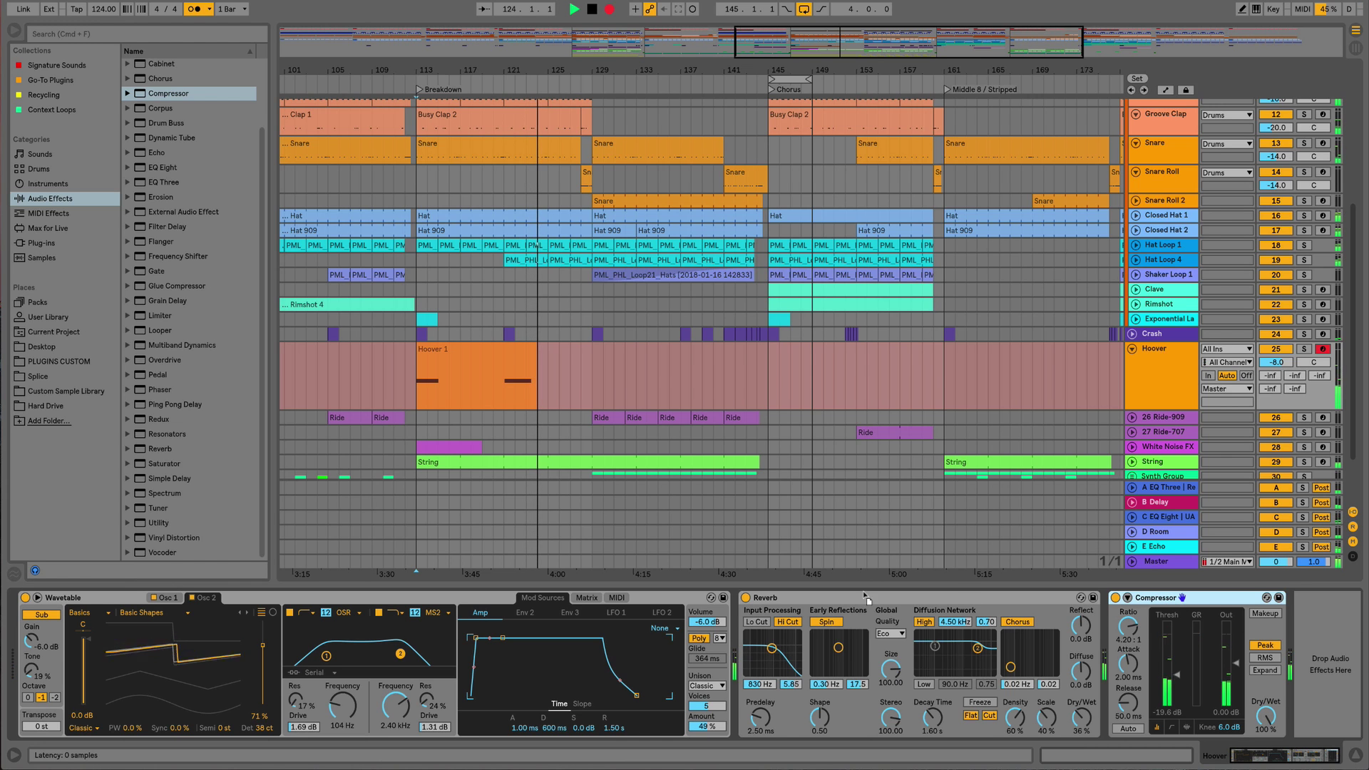
left_click_drag(771, 621, 767, 612)
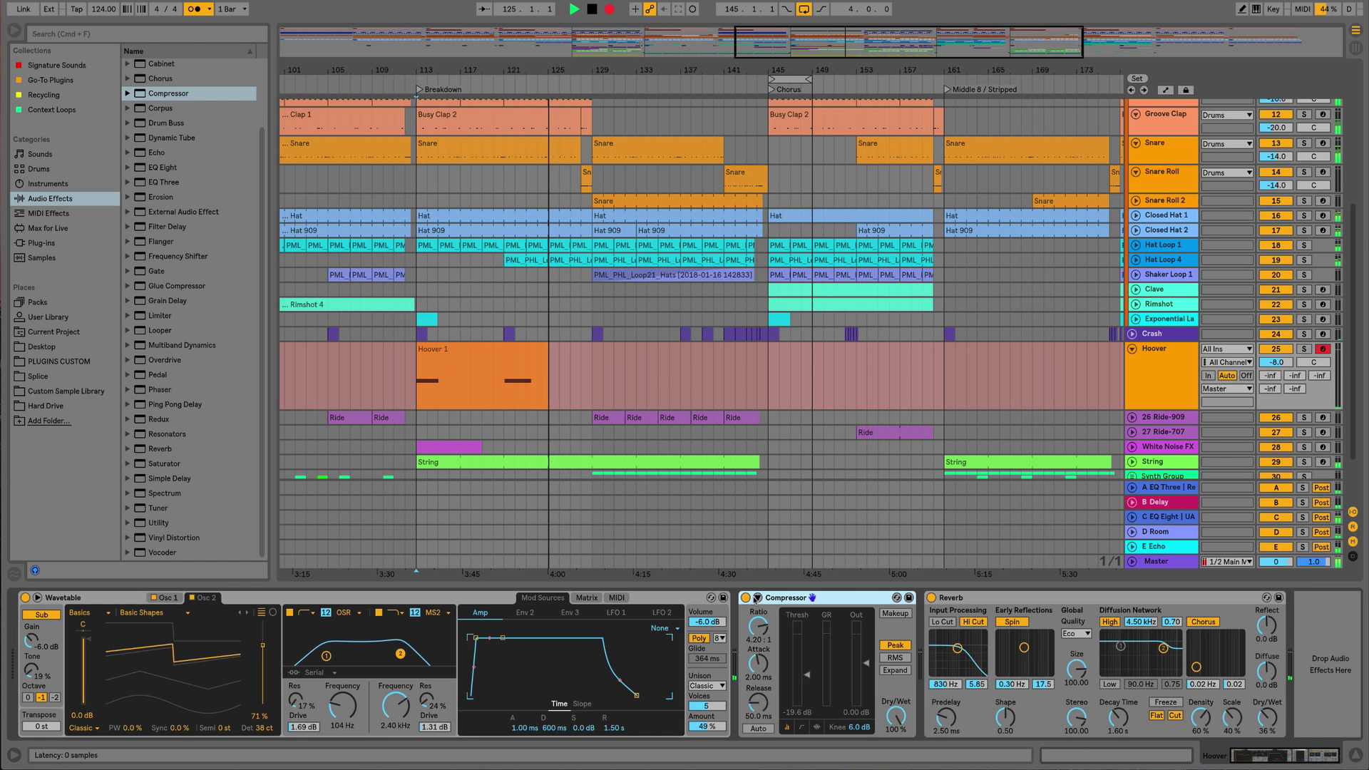
left_click(757, 597)
left_click(765, 613)
left_click(763, 635)
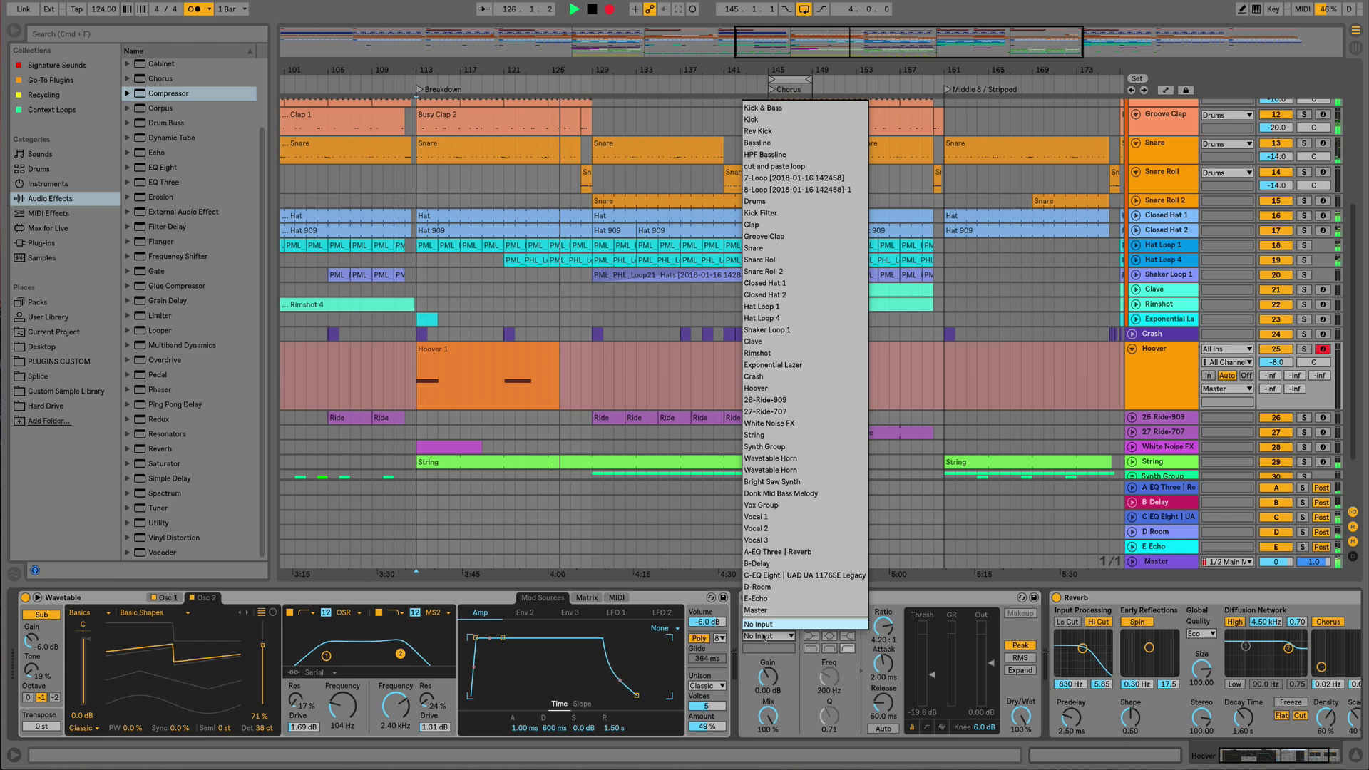
left_click(762, 624)
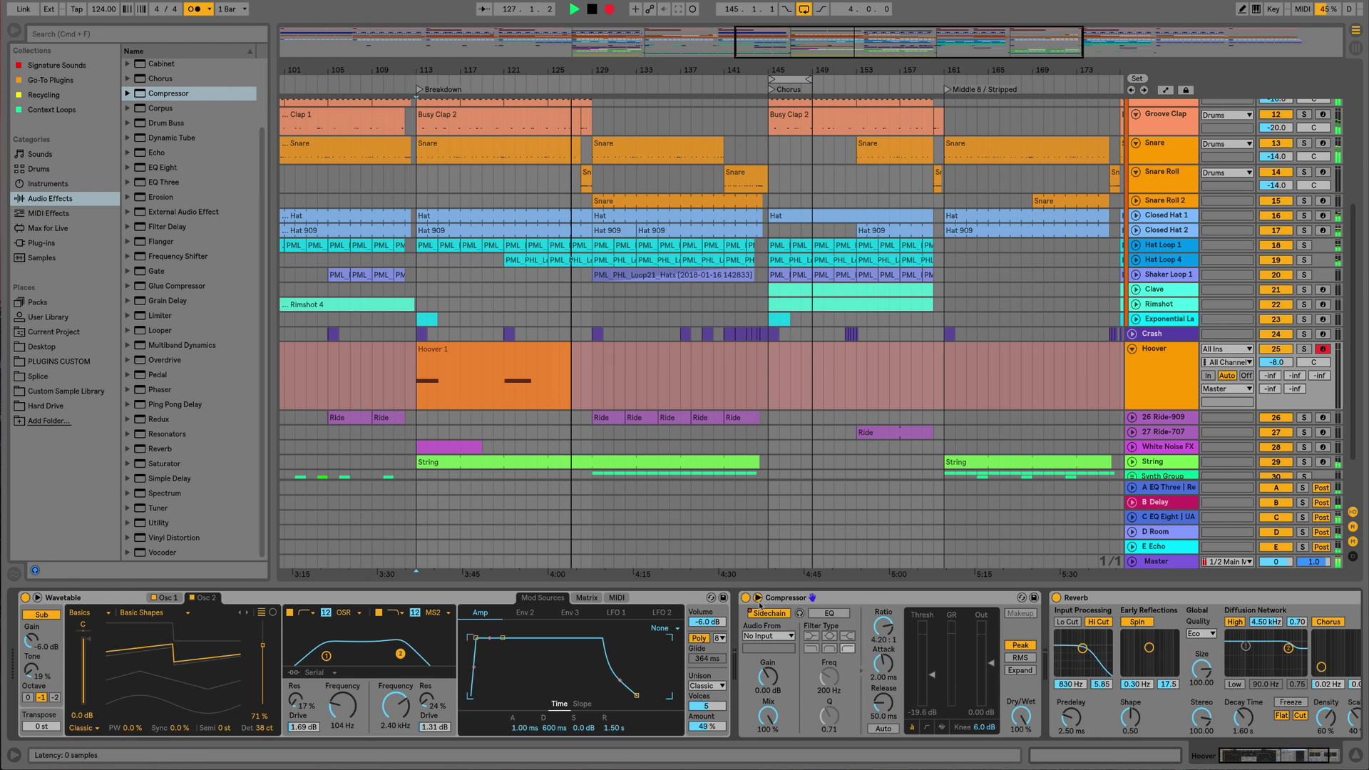
left_click(769, 635)
left_click(772, 630)
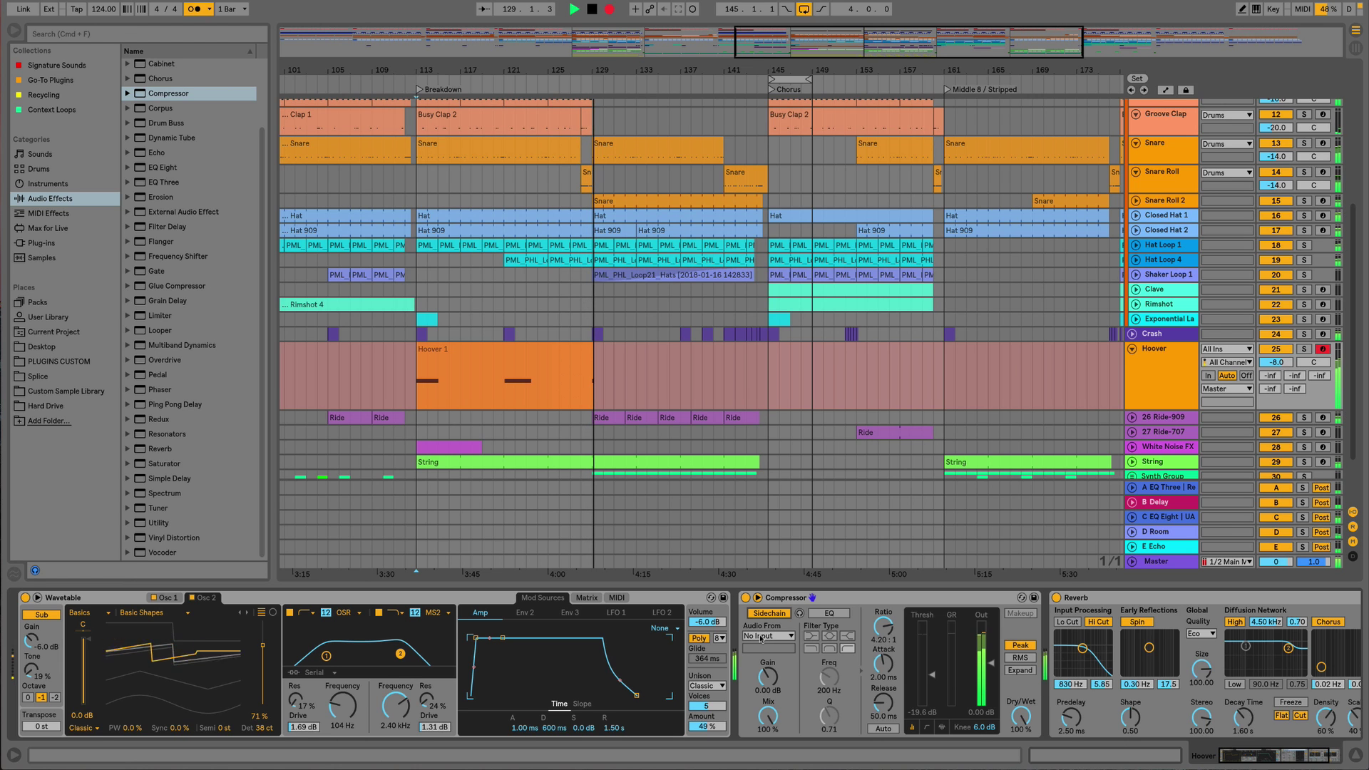
left_click(760, 637)
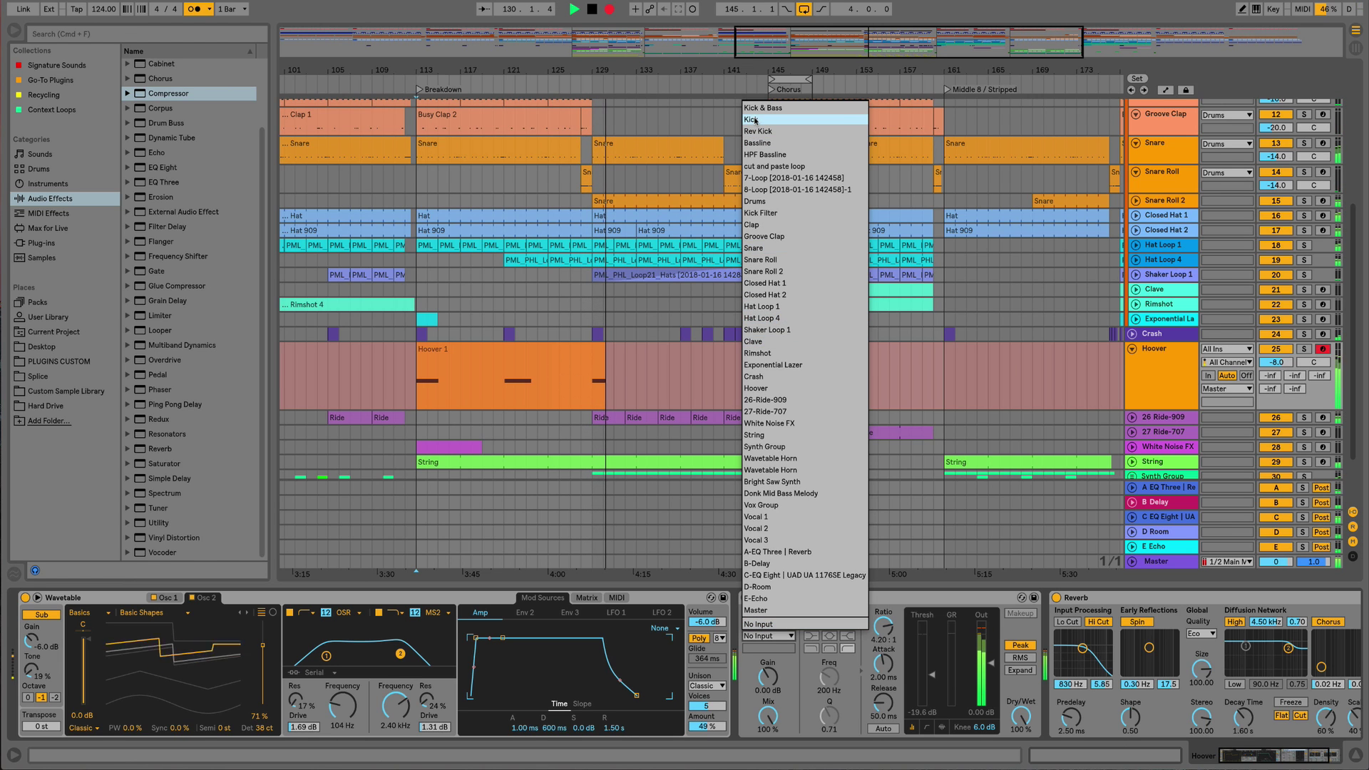
key("Return")
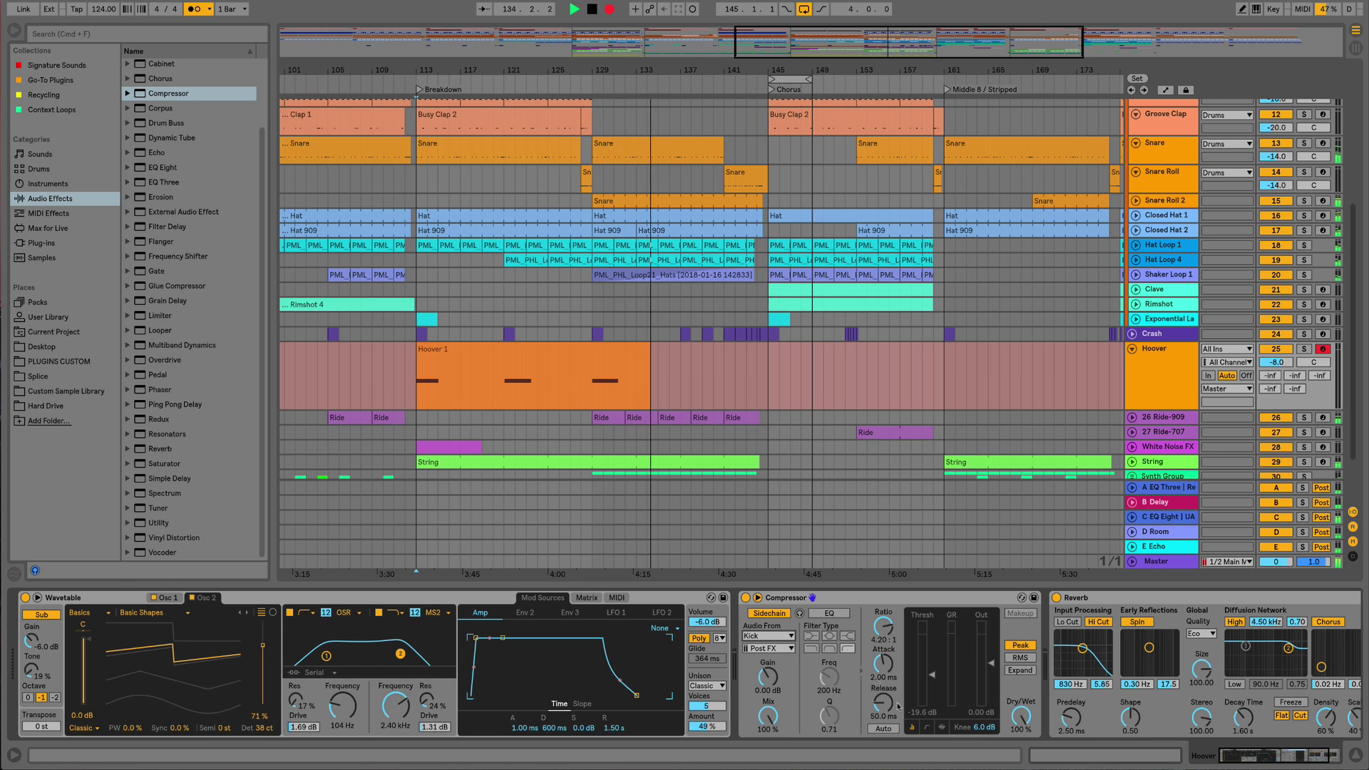
Show the Compressor's transfer curve, and set its lookahead to 1 ms and its threshold to -18.2 dB
left_click(927, 727)
left_click(1027, 729)
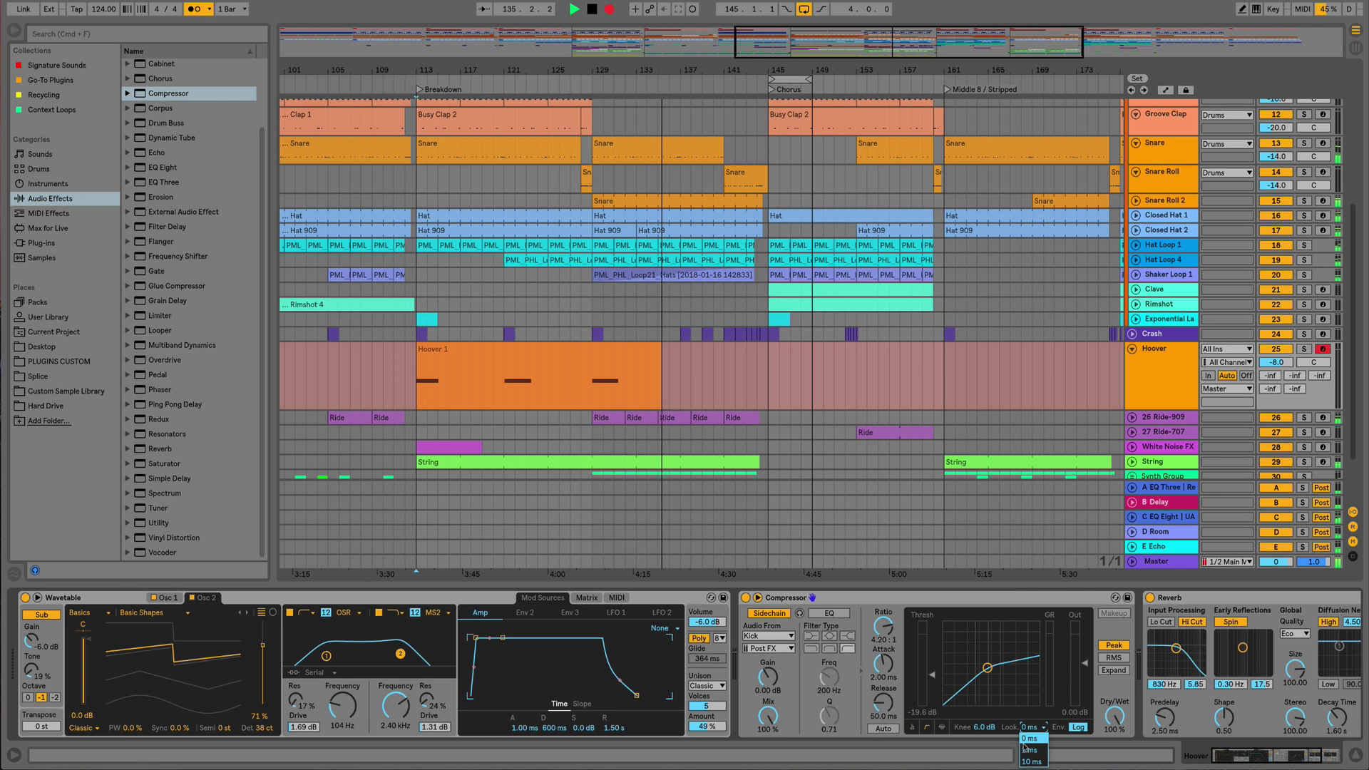
left_click(1030, 750)
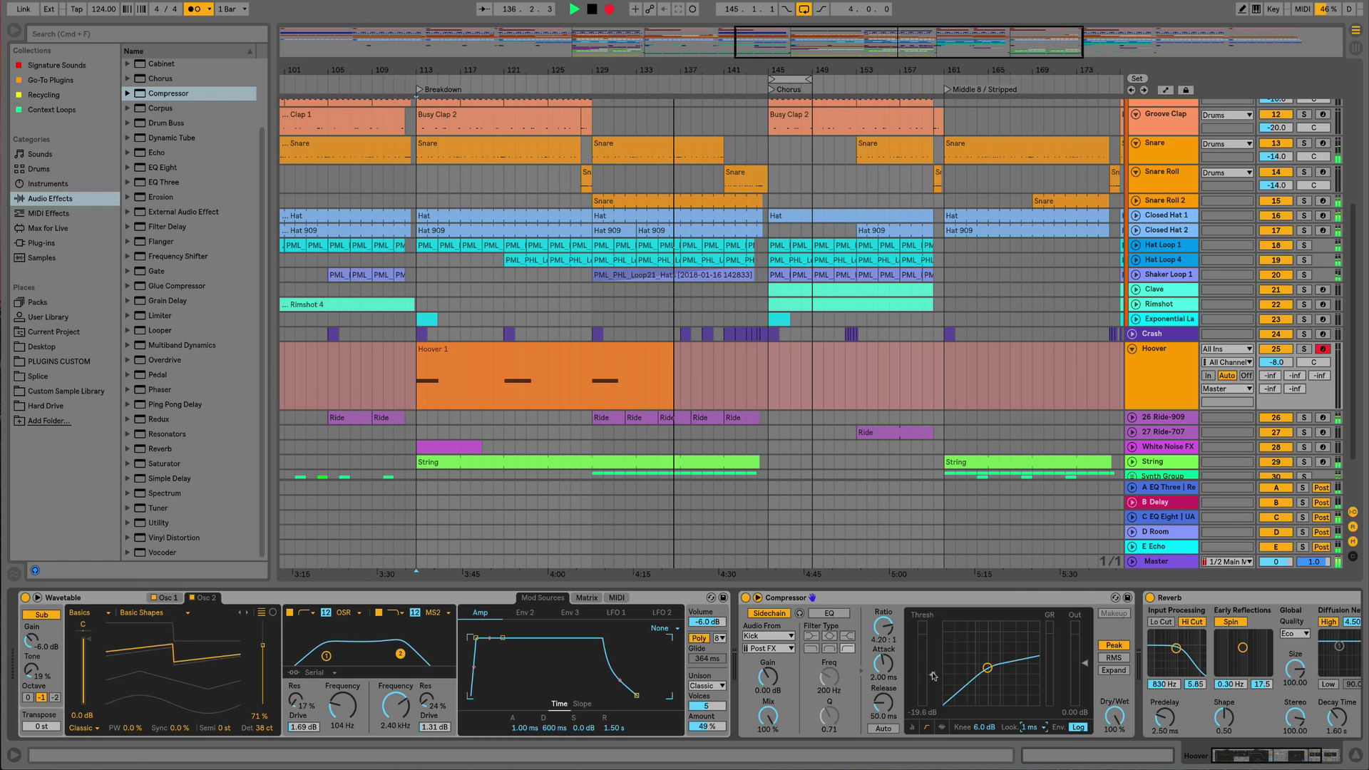
left_click_drag(932, 676, 933, 673)
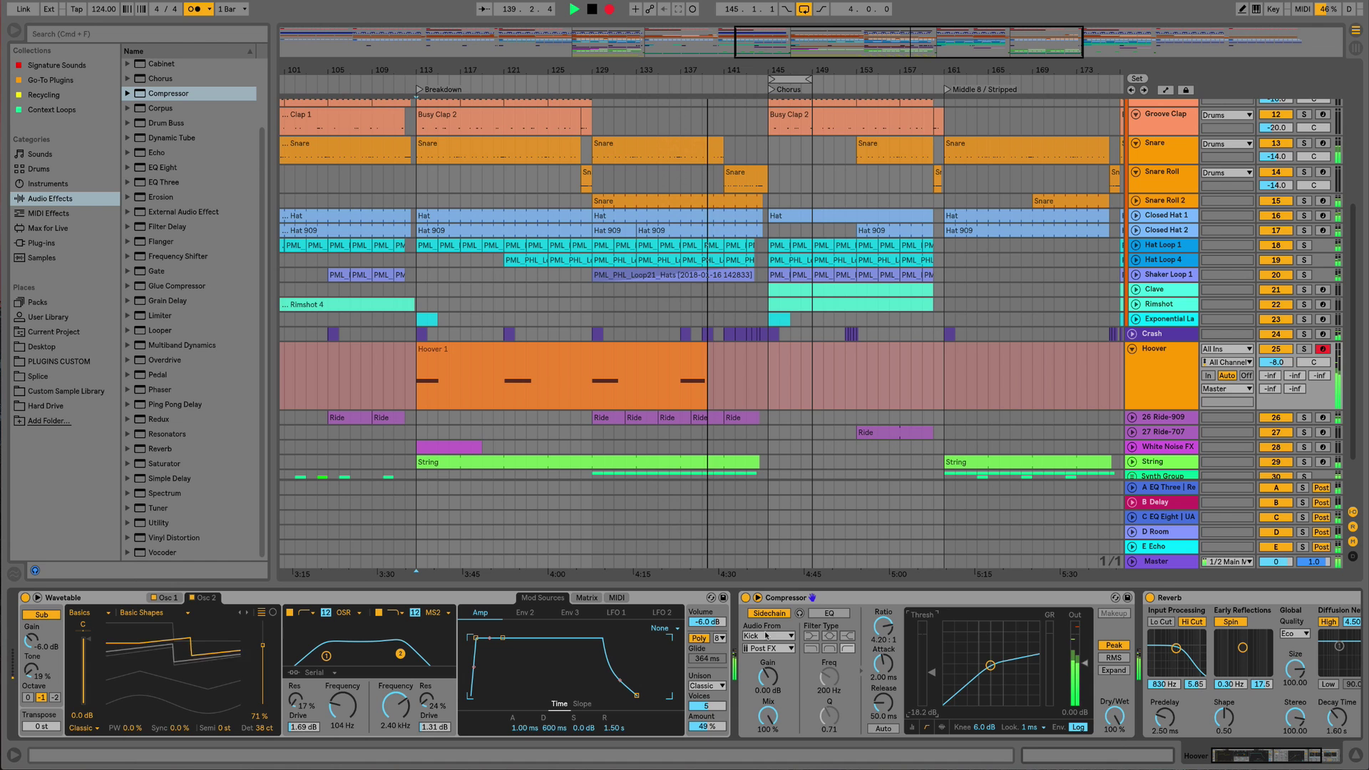
Duplicate the sidechained Compressor and set the copy's sidechain source to Kick Filter
left_click(787, 598)
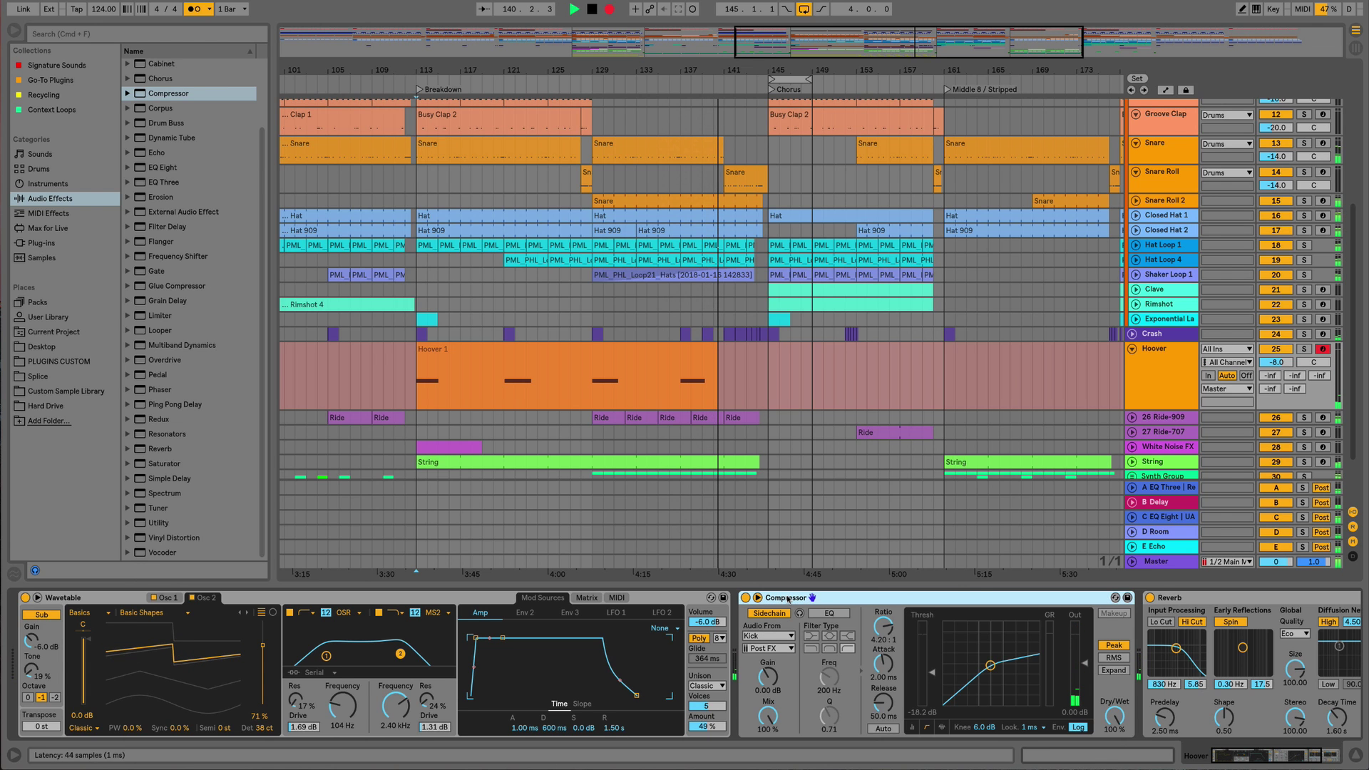
key("super+d")
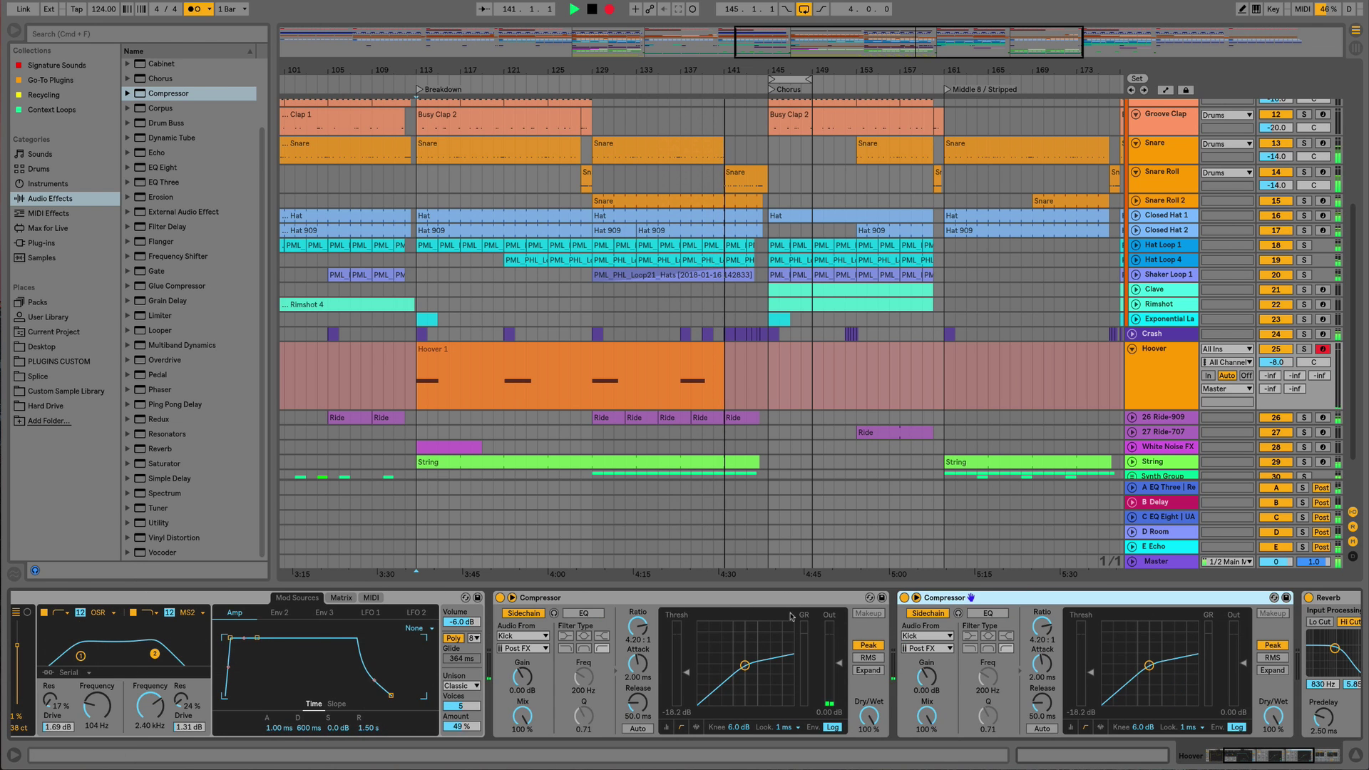
left_click(927, 635)
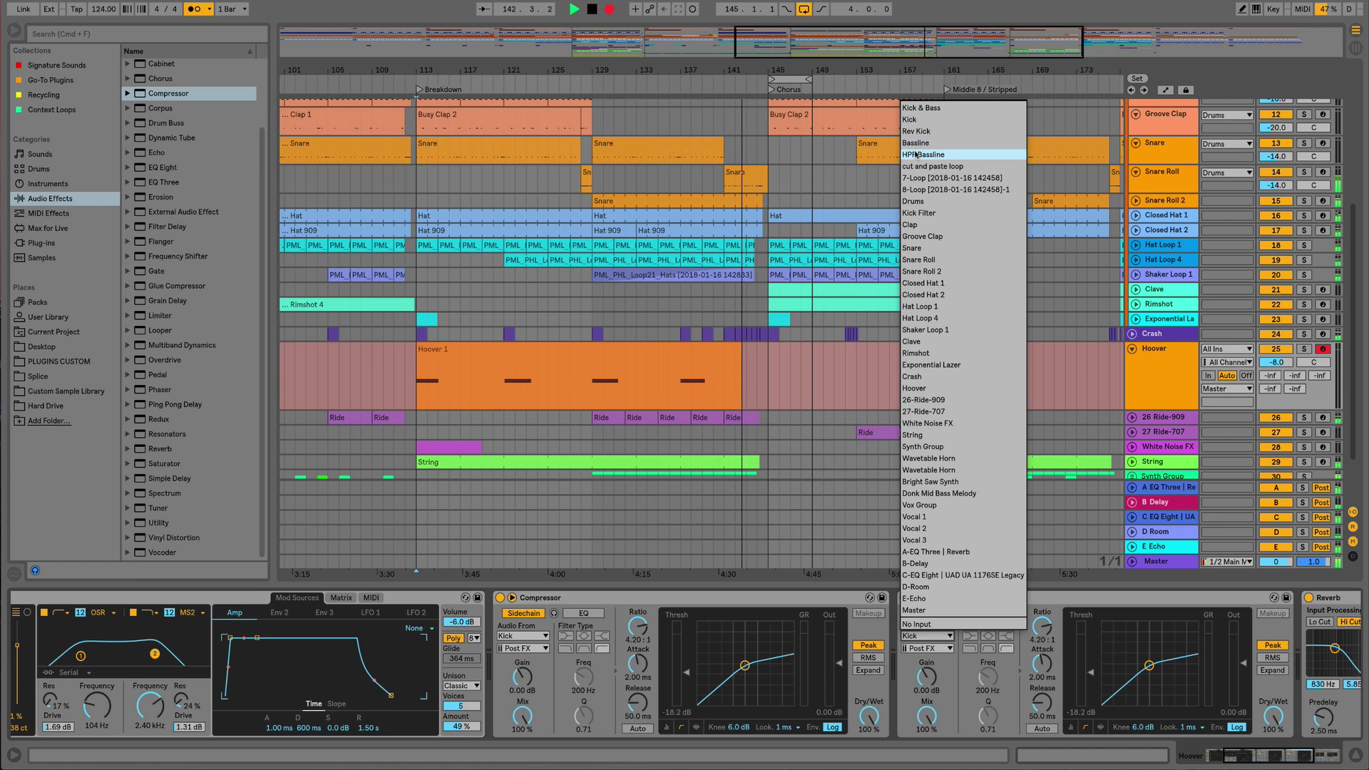
left_click(913, 212)
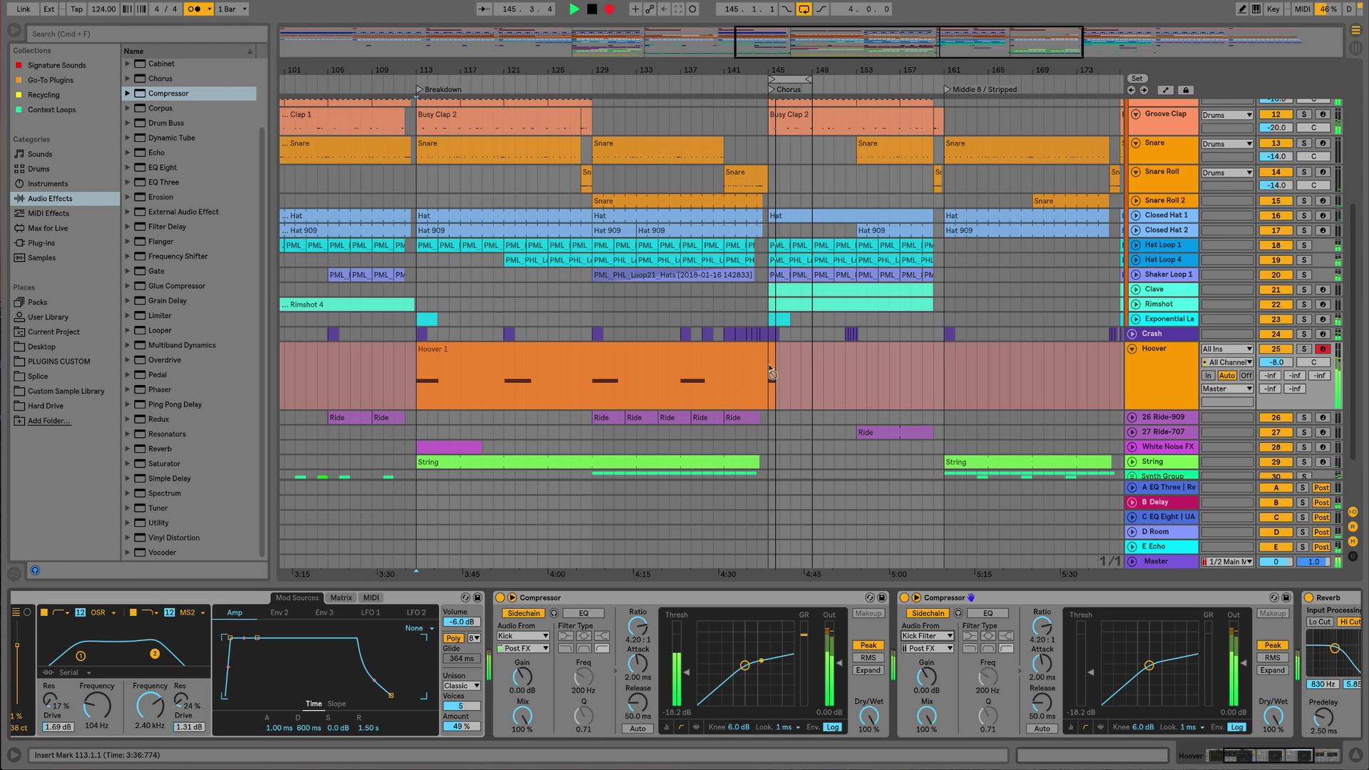
Raise the first Compressor's threshold to -11.2 dB, then stop recording and split the Hoover clip at the Chorus, bar 145
left_click_drag(686, 672, 685, 658)
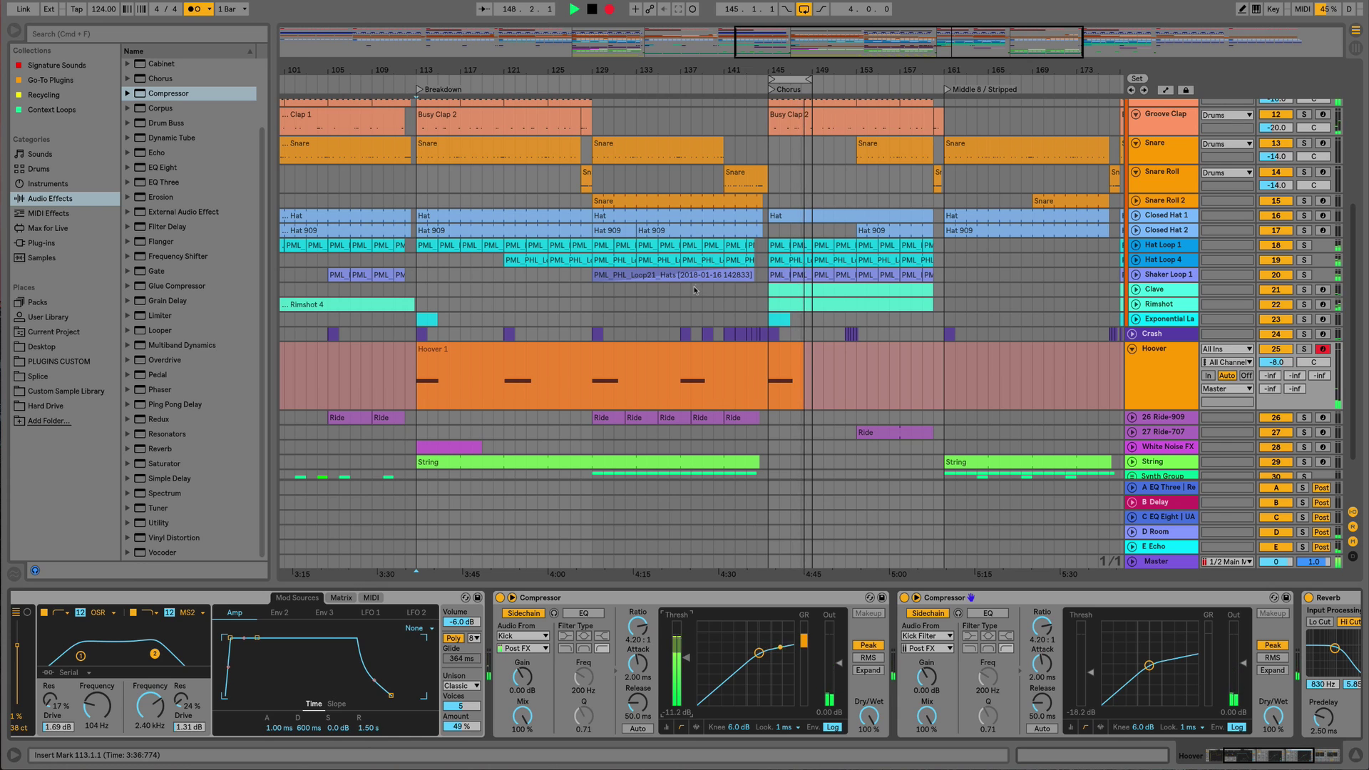
key("space")
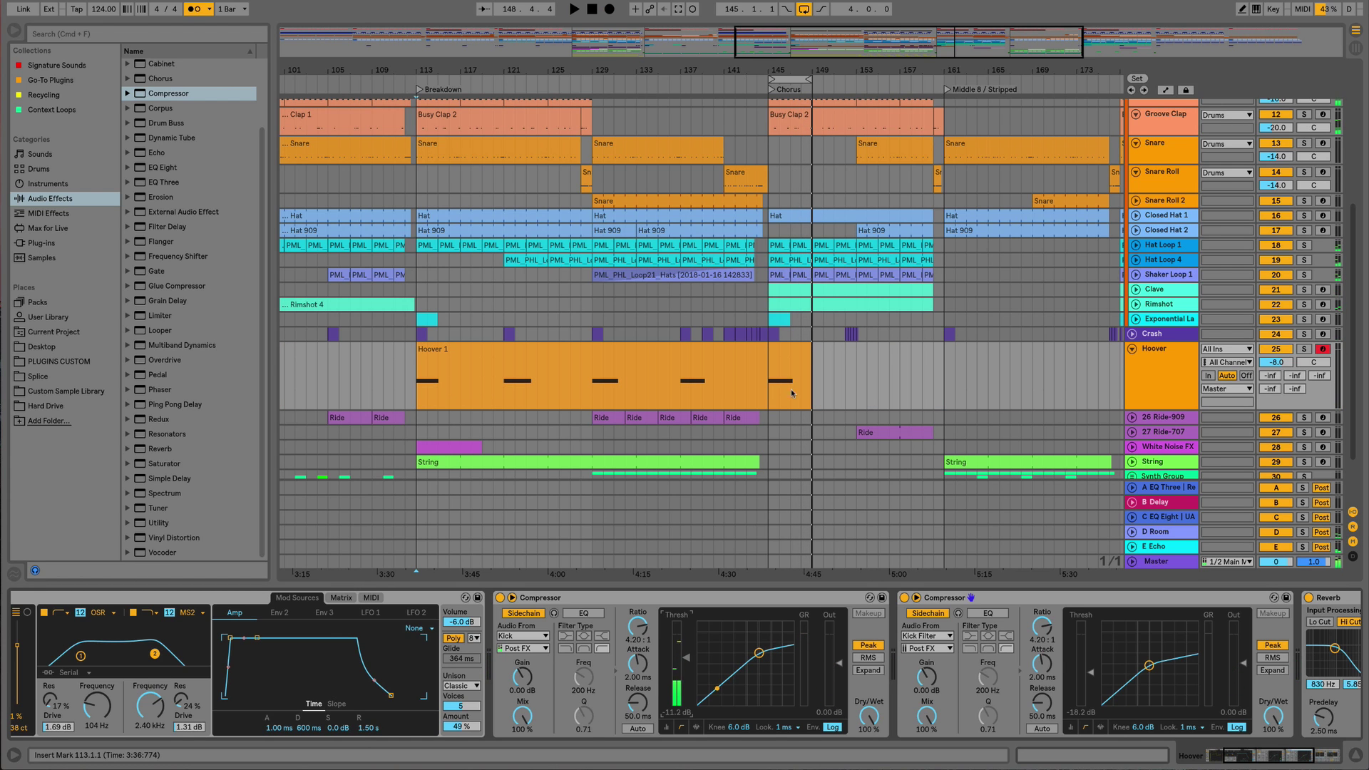
left_click(767, 400)
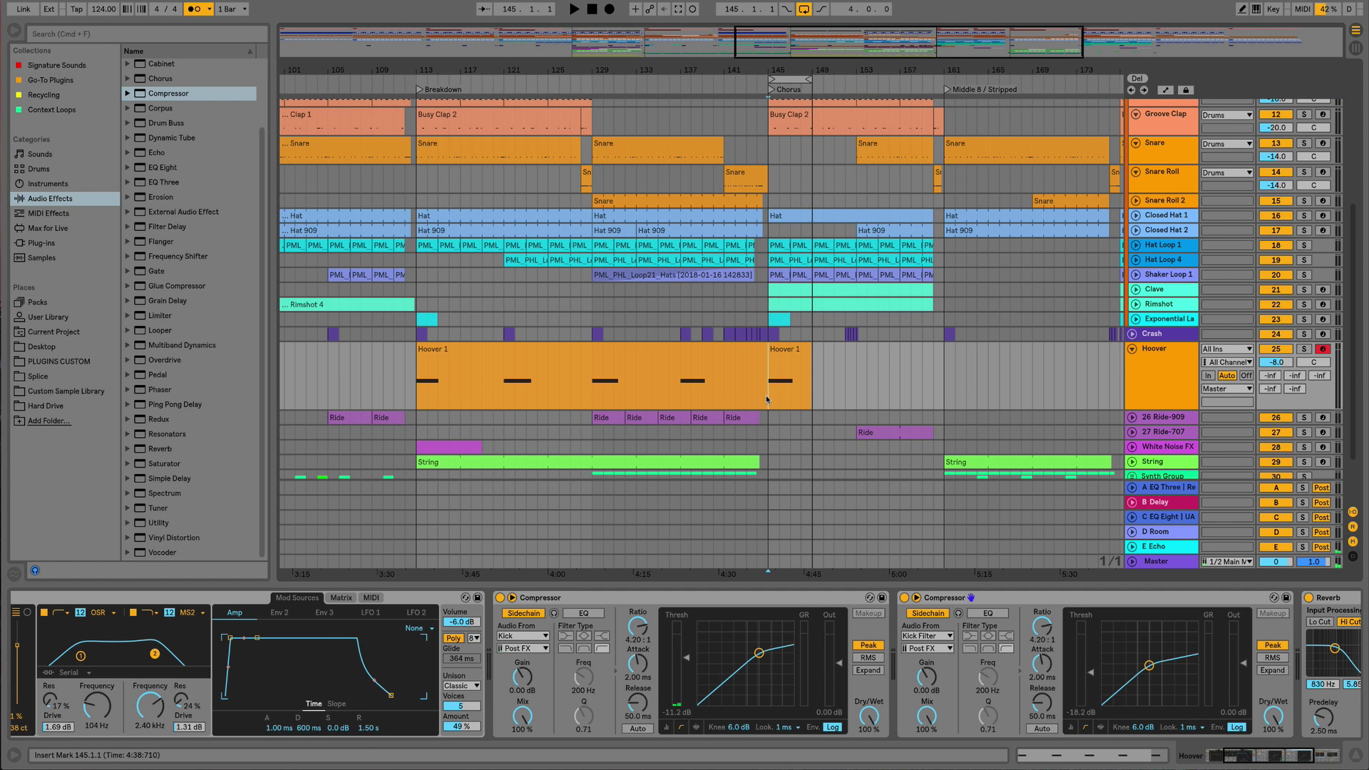
Set the first Compressor to a -10.1 dB threshold and a 3.00:1 ratio
left_click_drag(684, 658, 685, 655)
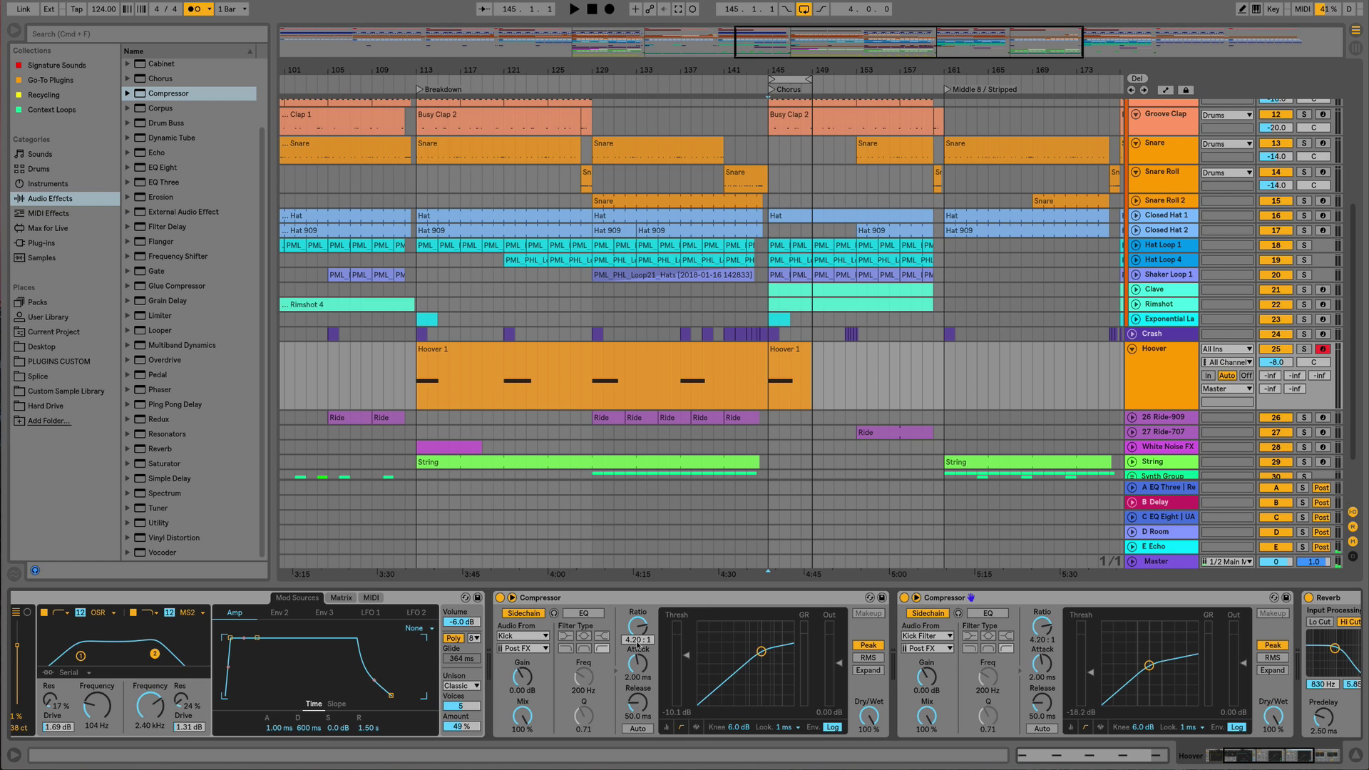
left_click(540, 597)
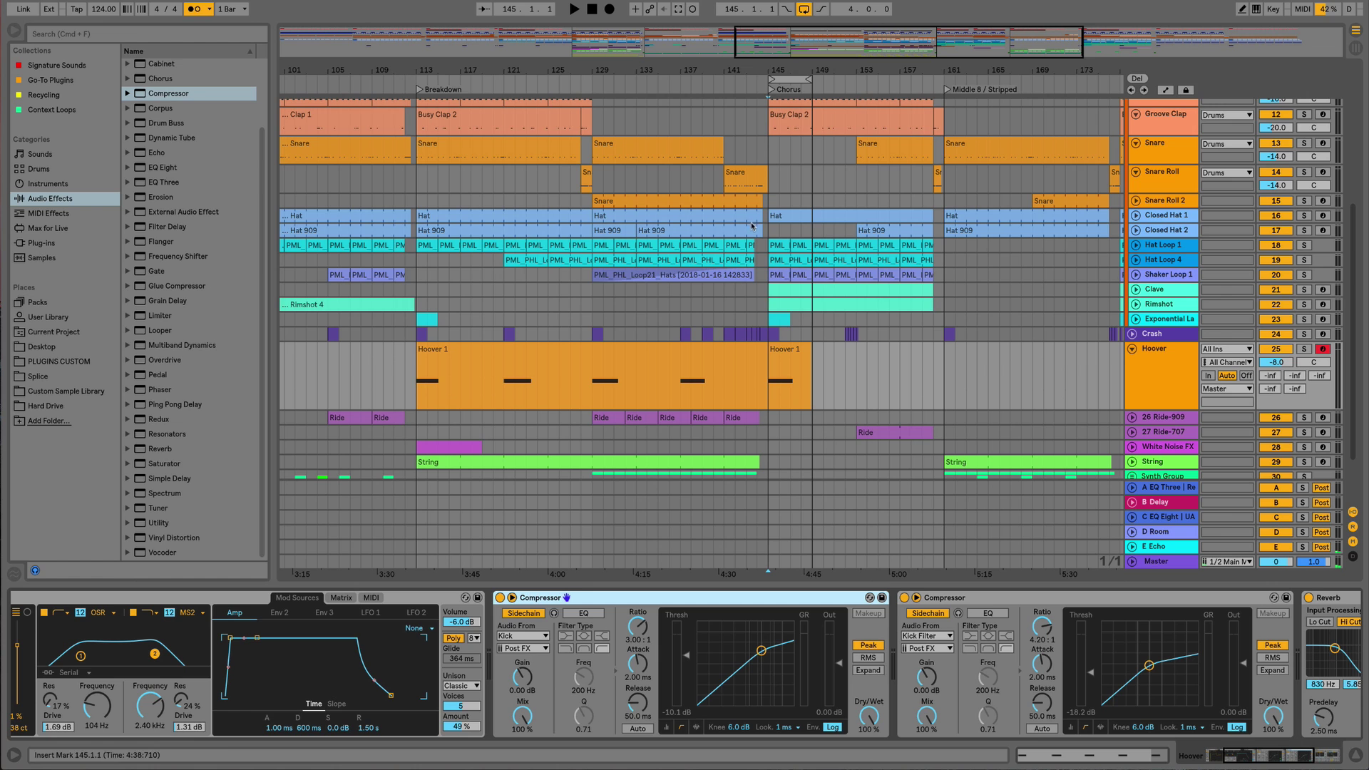
Check where the Kick Filter clips play during the Breakdown, including the range from bar 137 to bar 145
scroll(762, 303, "up", 5)
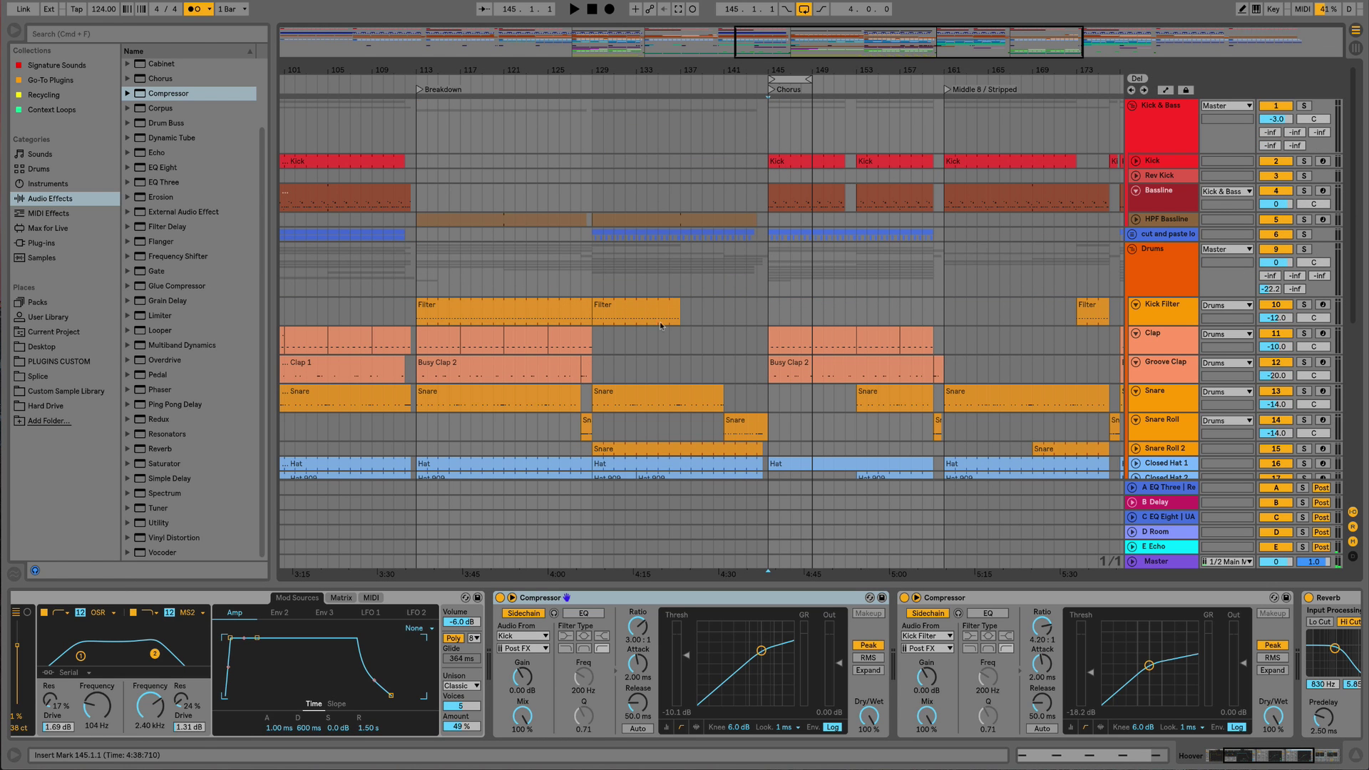
left_click_drag(705, 323, 406, 314)
scroll(420, 314, "down", 3)
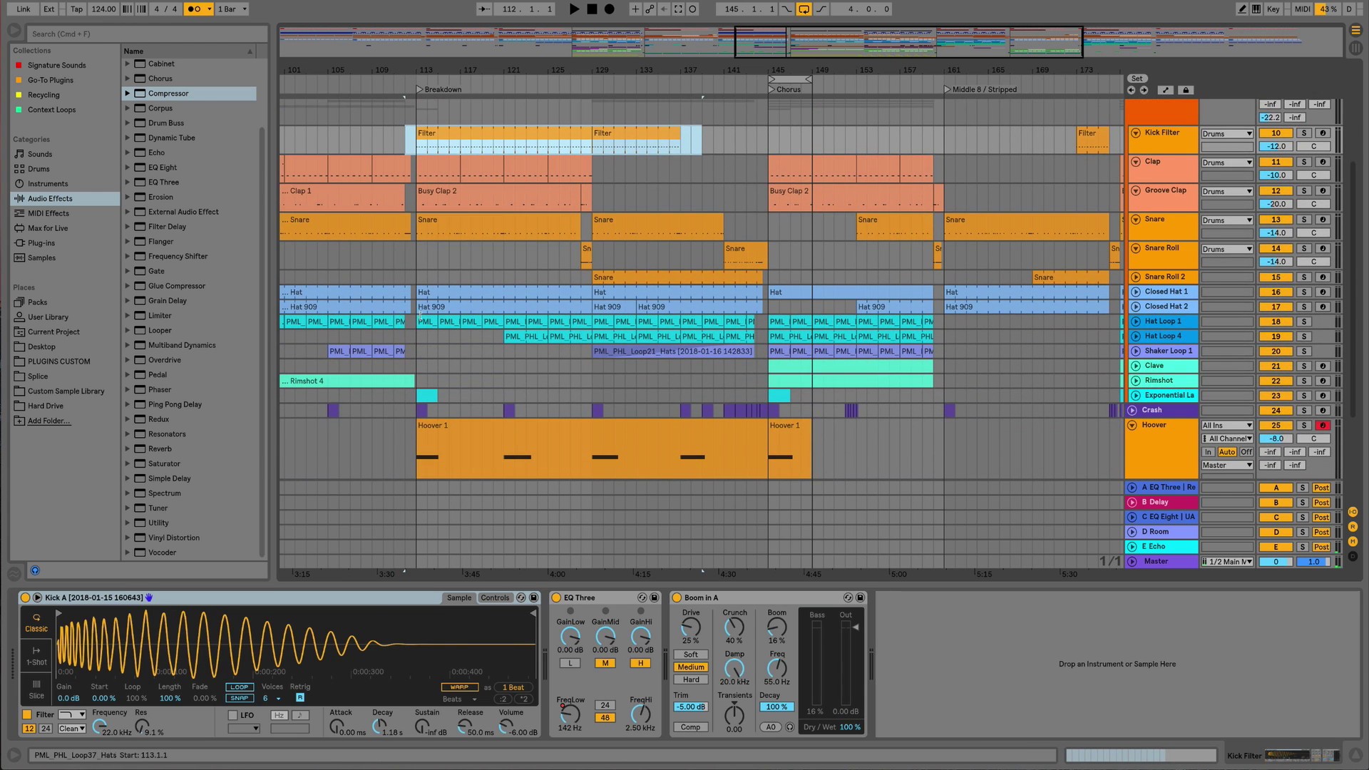
left_click_drag(682, 148, 768, 150)
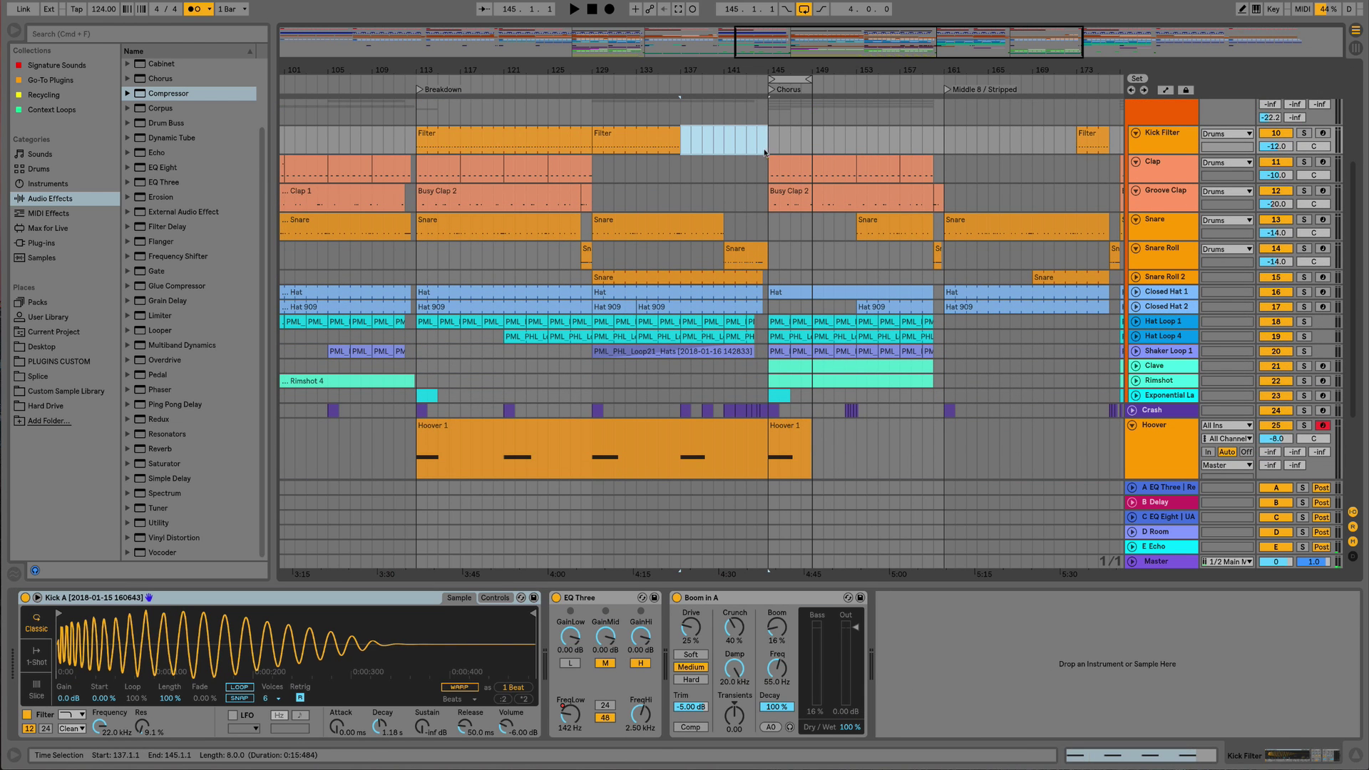
scroll(717, 316, "down", 3)
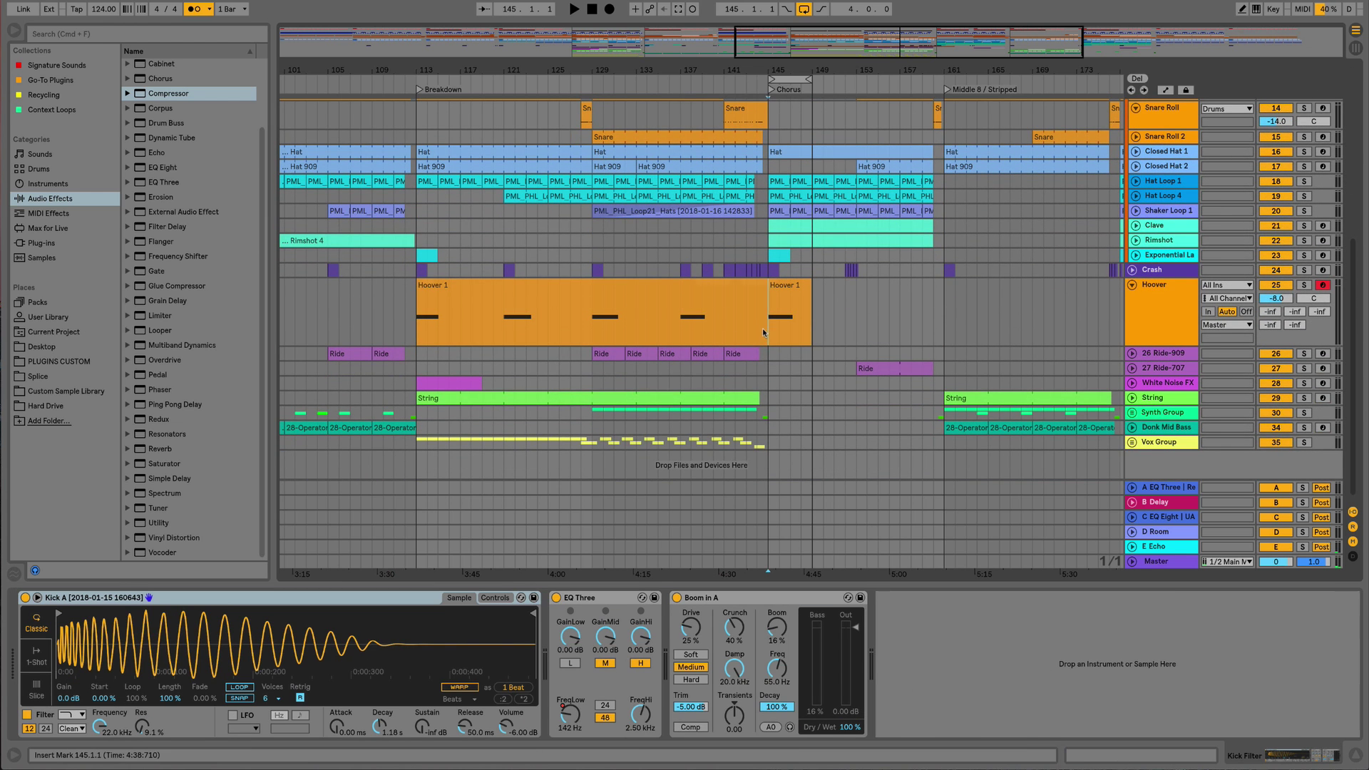
Play the Hoover part from bar 113 and set the second Compressor to a -10.9 dB threshold and a 3.00:1 ratio
left_click(518, 329)
left_click(416, 331)
key("space")
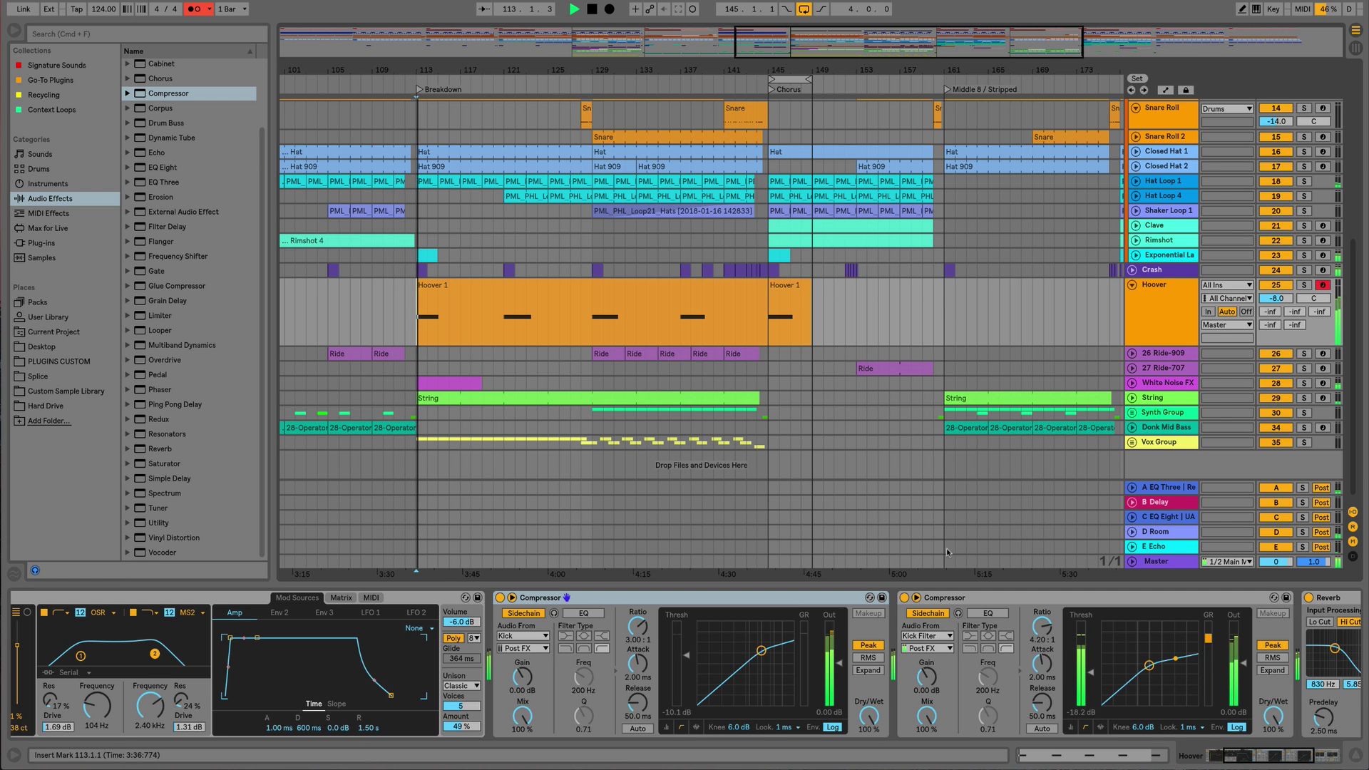
mouse_move(1088, 672)
left_mouse_down()
mouse_move(1088, 652)
mouse_move(1042, 653)
mouse_move(1090, 657)
left_mouse_up()
left_click(1042, 640)
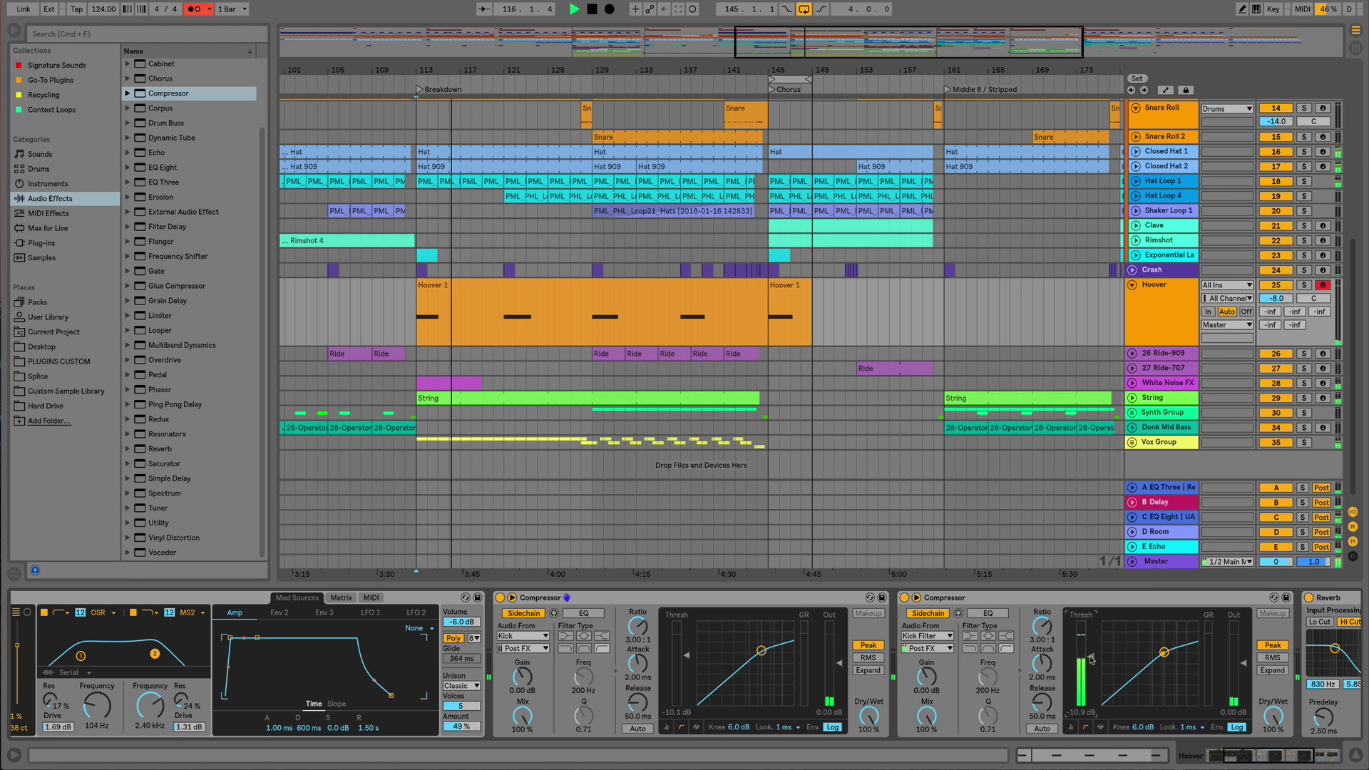
Transpose the Chorus Hoover clip's note up an octave to C2 and shorten it to a length of about 1.3.1
double_click(794, 328)
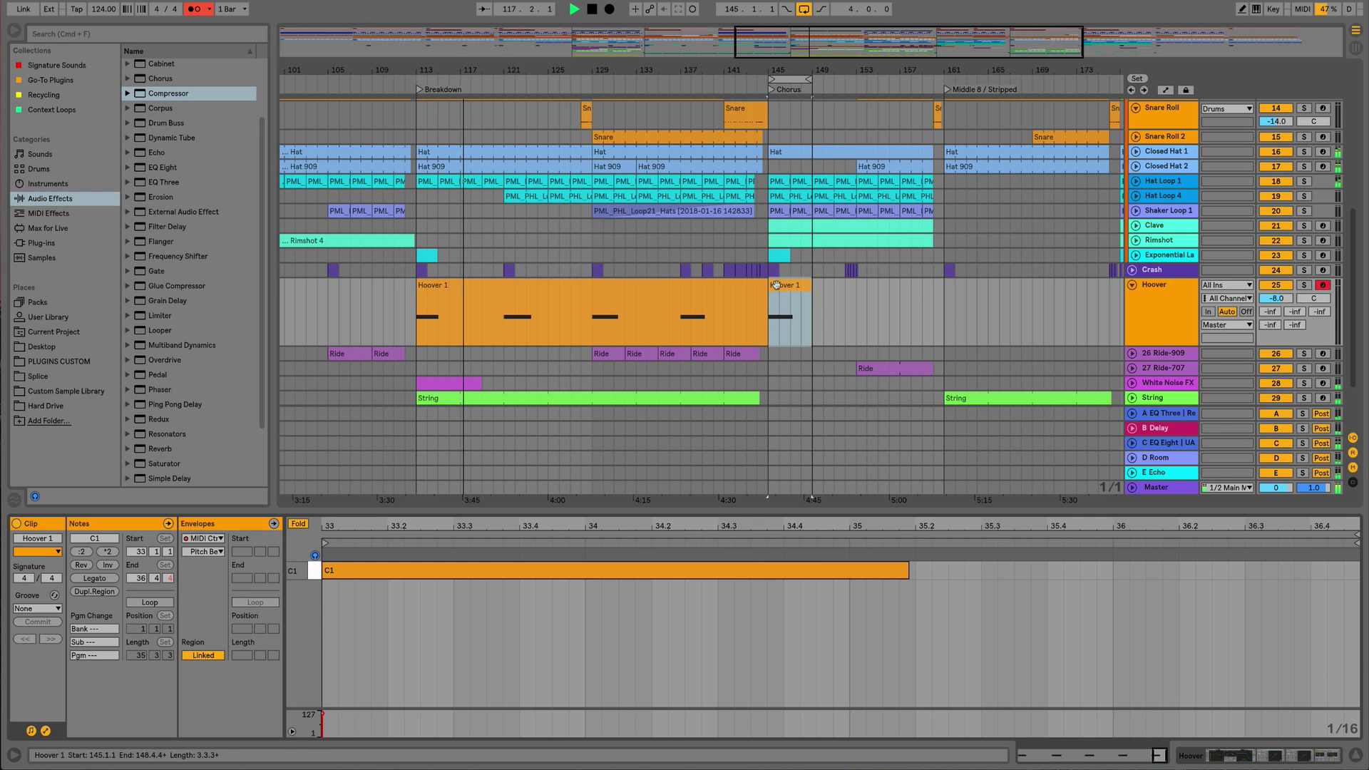
left_click(301, 525)
left_click(364, 573)
key("shift+Up")
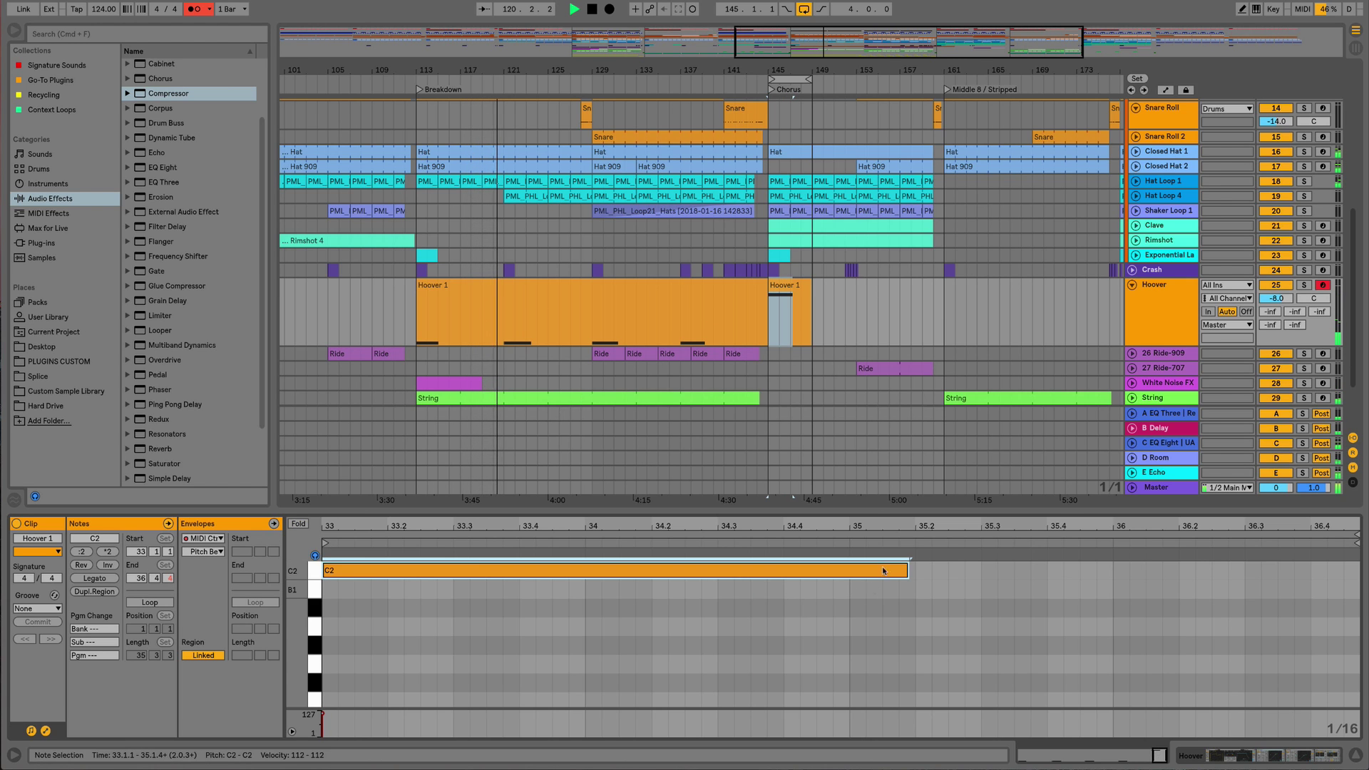
left_click_drag(908, 571, 809, 570)
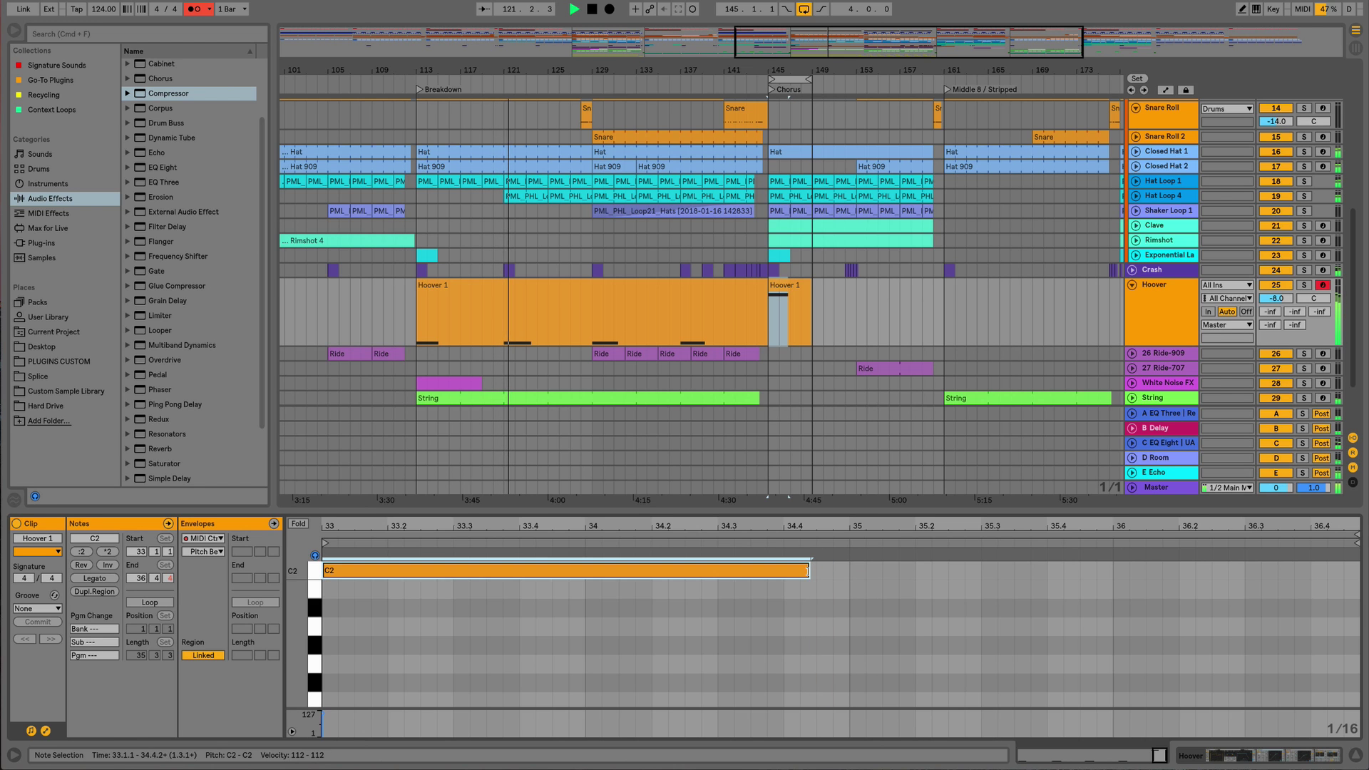
Shorten all four C1 notes in the Breakdown Hoover clip to about two bars each and return to the device chain
left_click(635, 296)
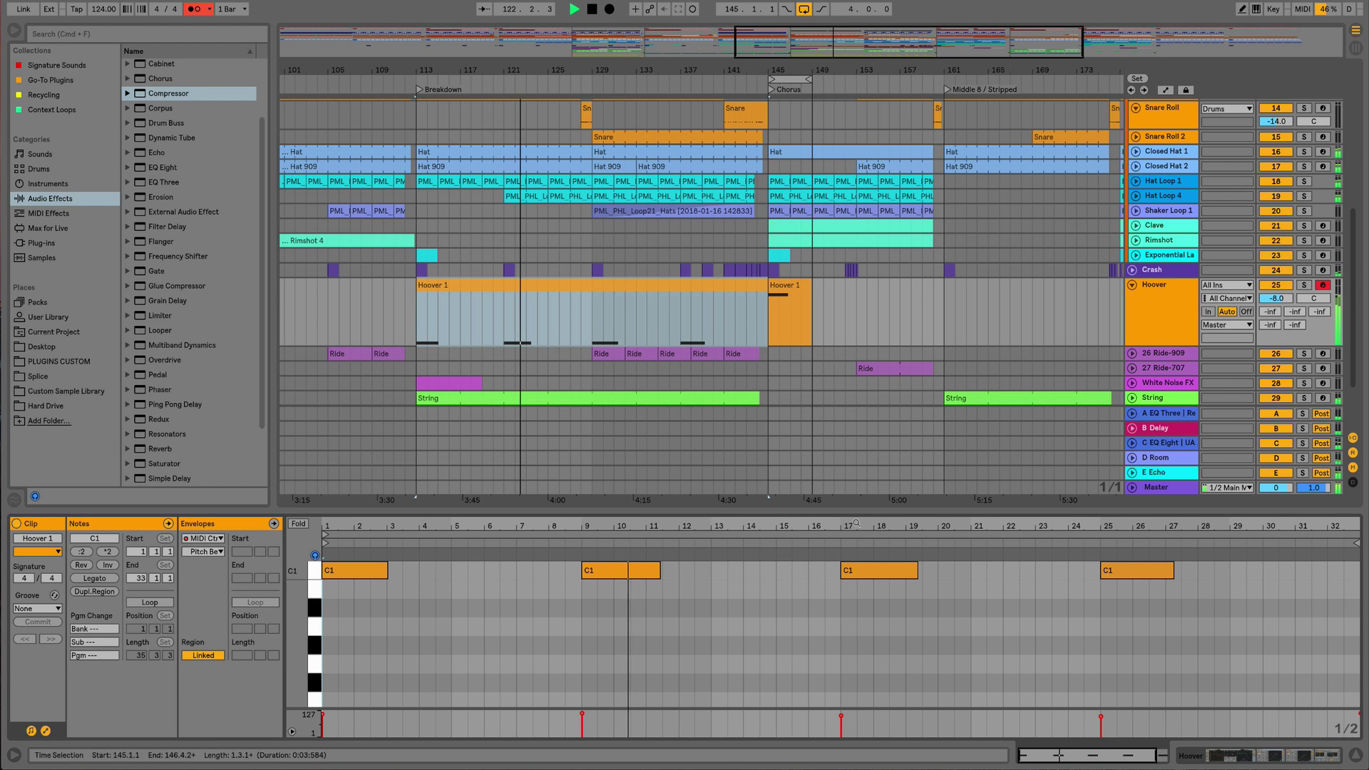
left_click(913, 597)
key("super+a")
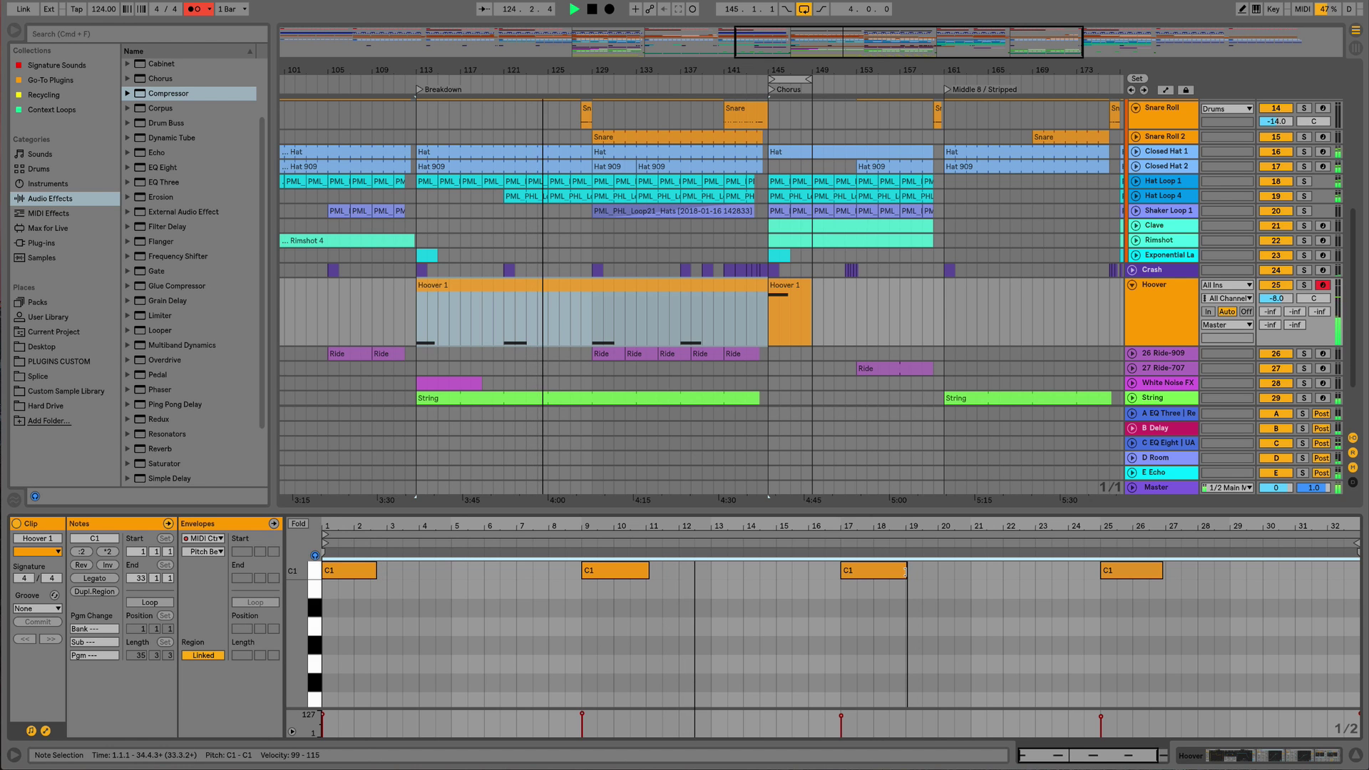
left_click_drag(915, 576, 903, 576)
left_click(895, 595)
key("shift+Tab")
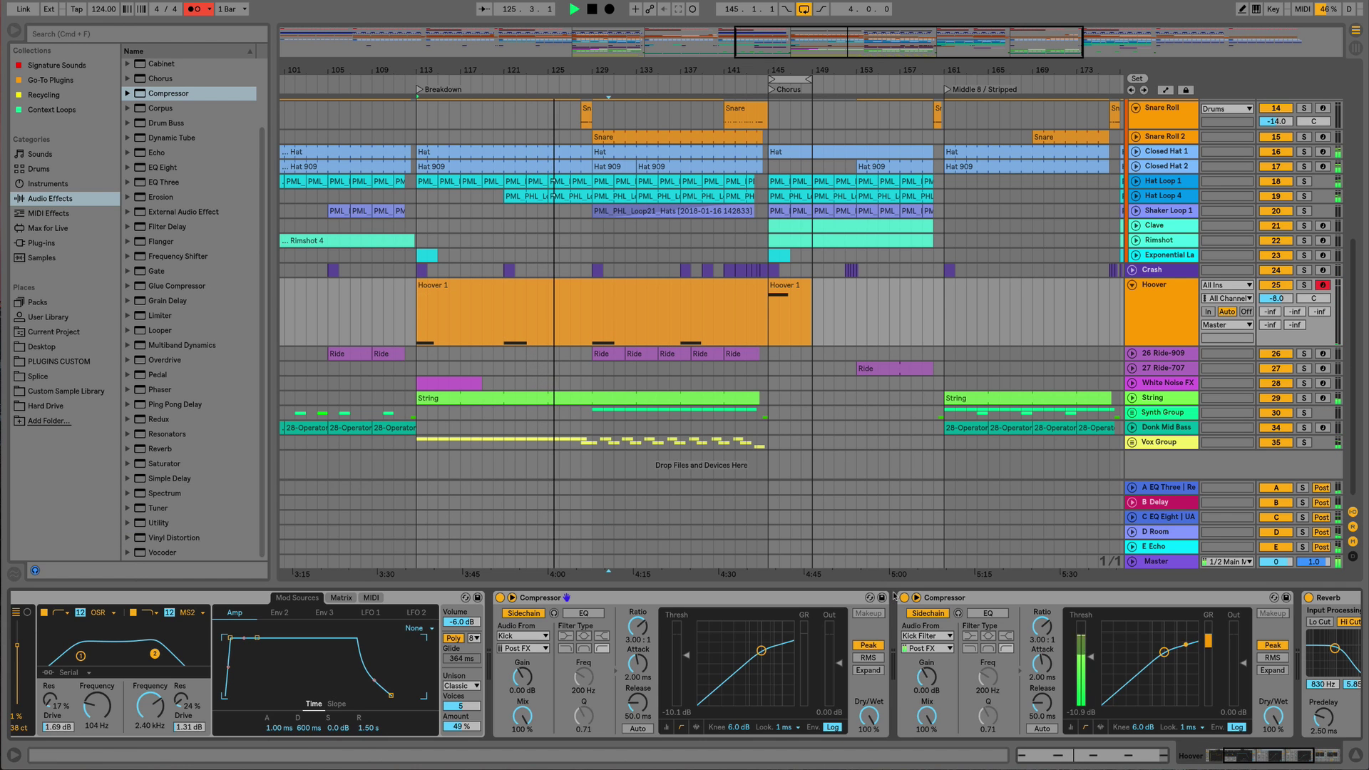
Turn off the metronome and set the arrangement loop to run from bar 129 to bar 161
left_click(194, 9)
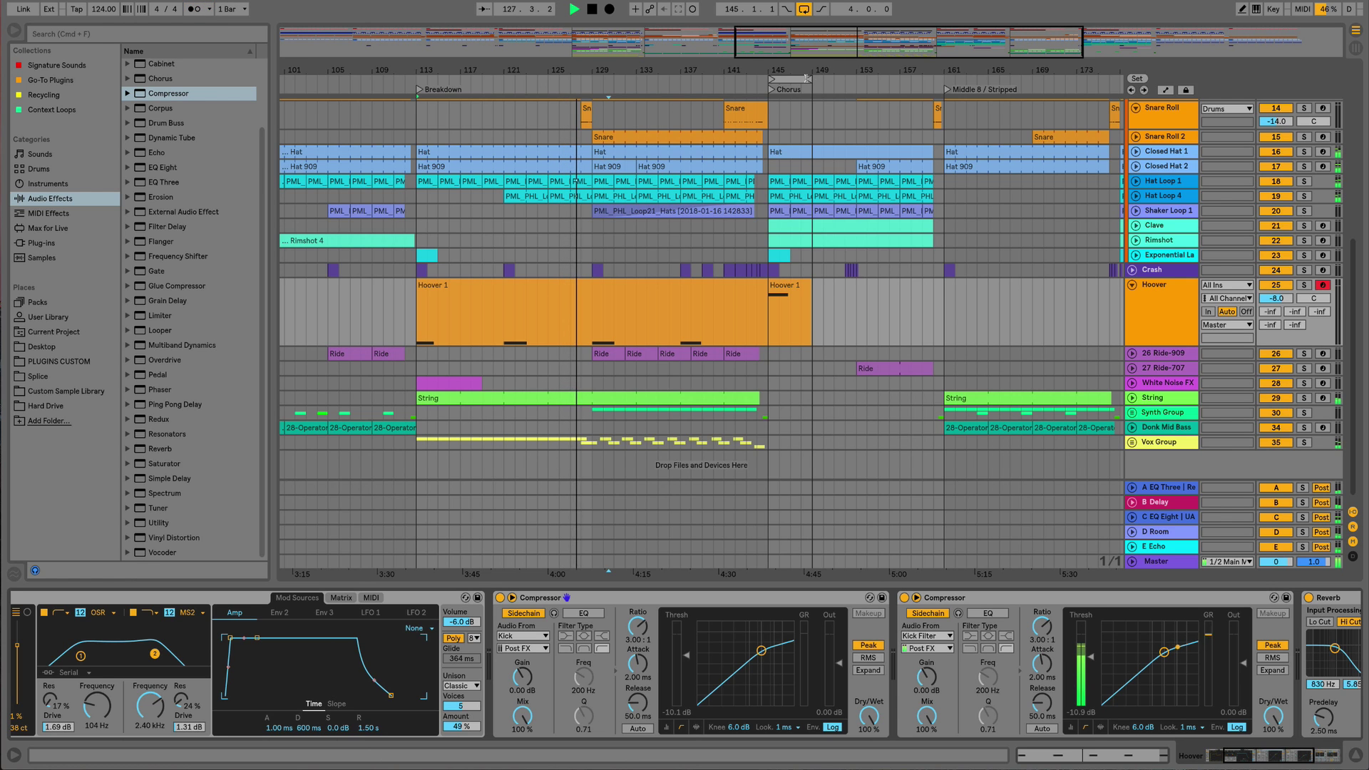
left_click_drag(809, 79, 942, 79)
left_click(590, 72, "shift")
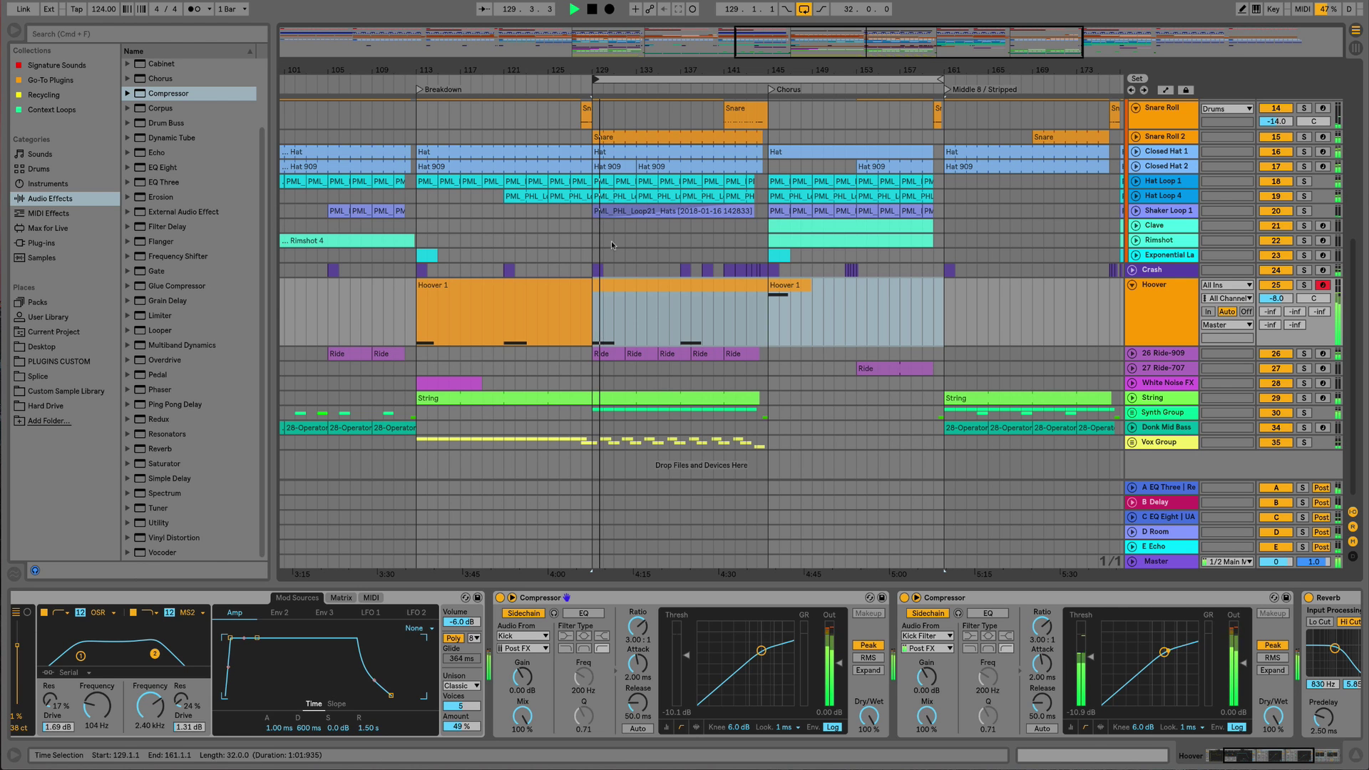
Quantize the start of all notes in the Breakdown Hoover clip to 1/16 at 100%
left_click(565, 283)
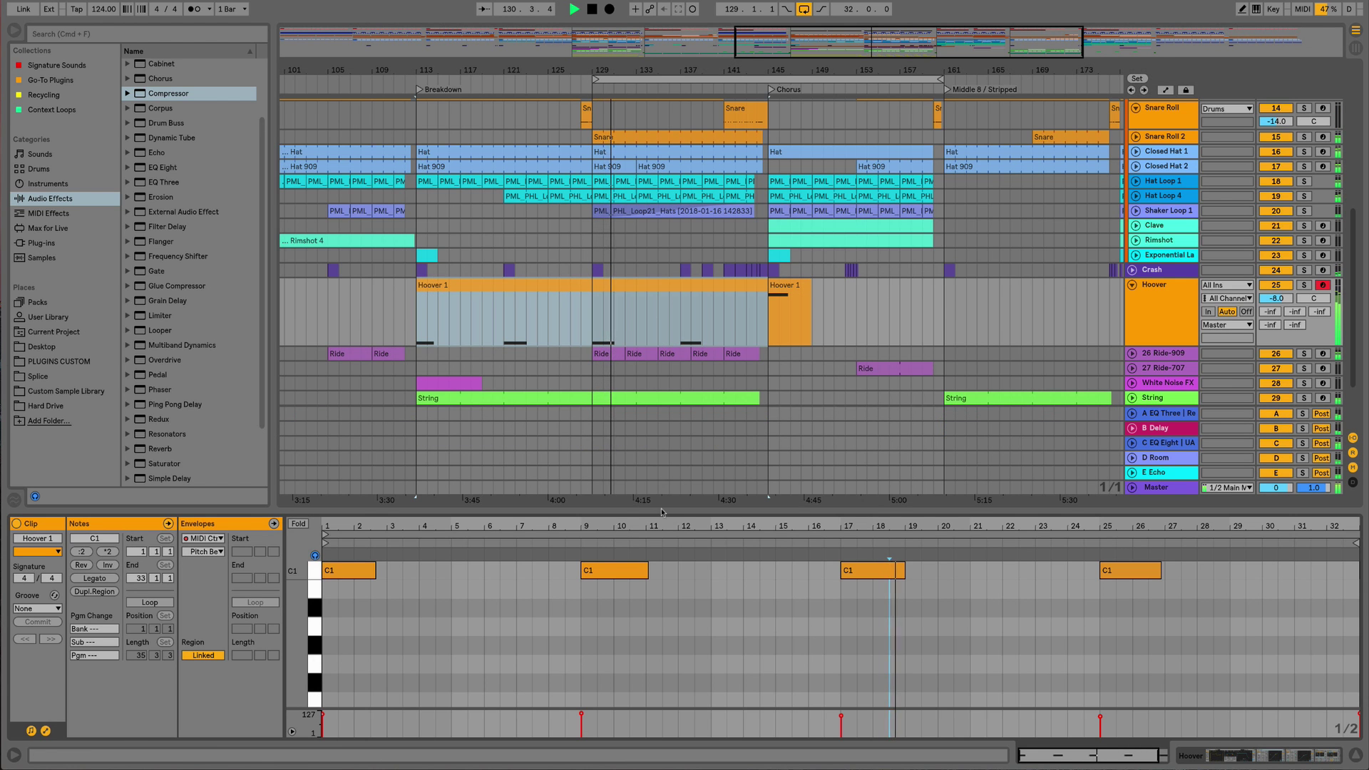
left_click(641, 619)
key("super+a")
key("super+shift+u")
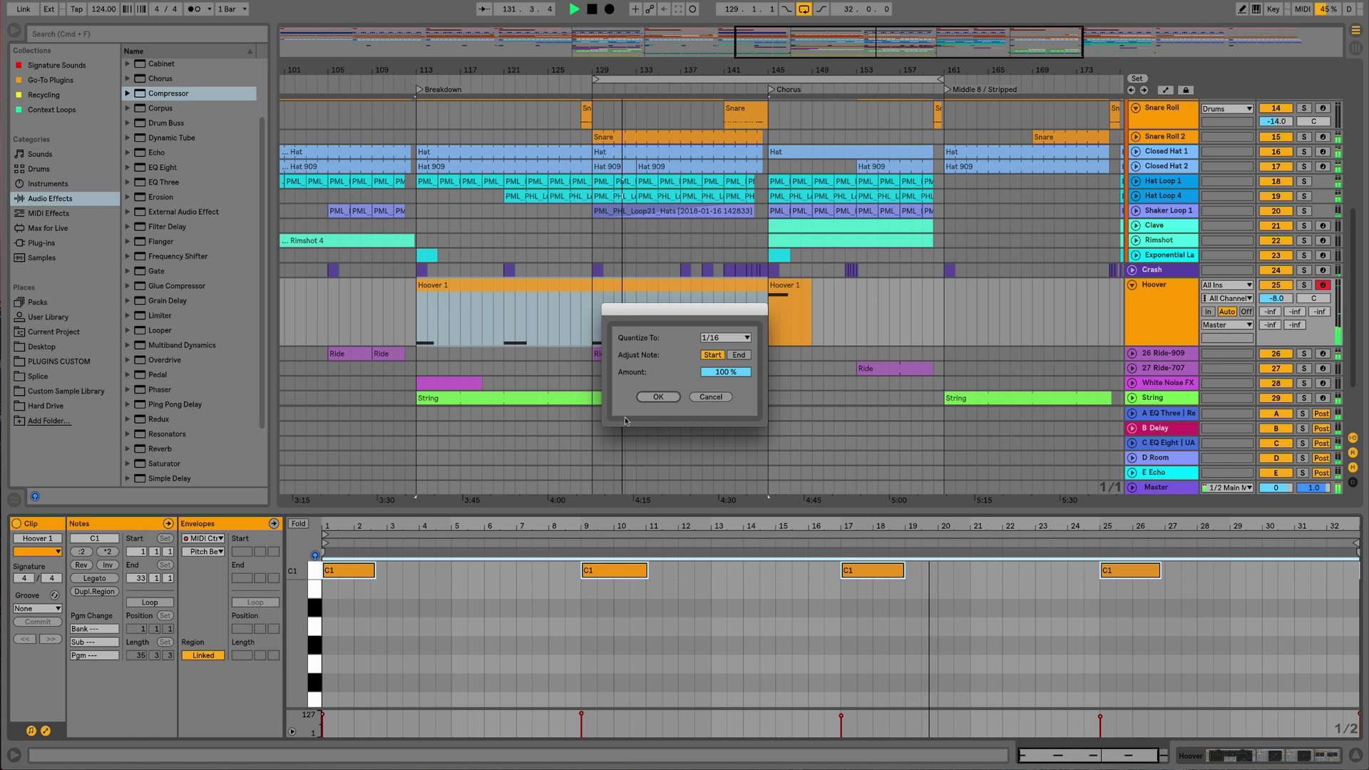
left_click(654, 397)
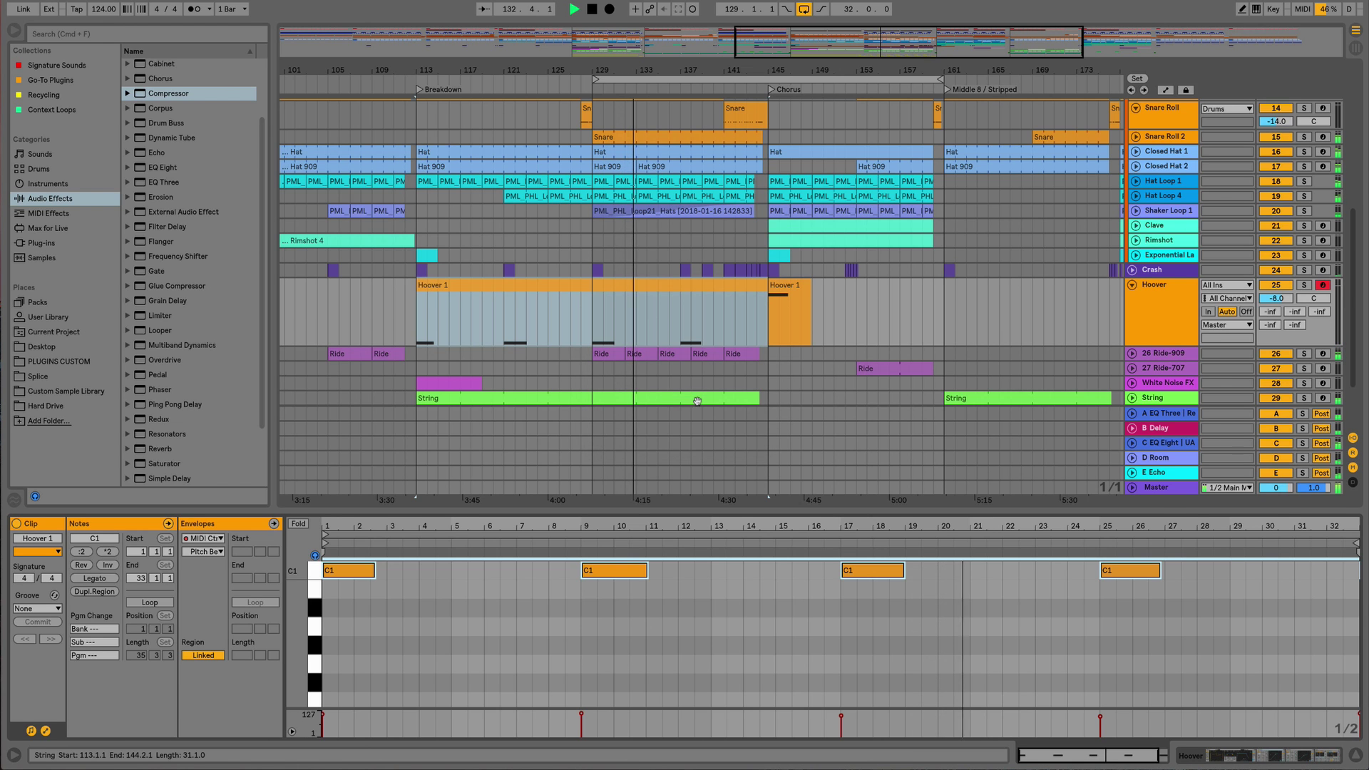
key("shift+Tab")
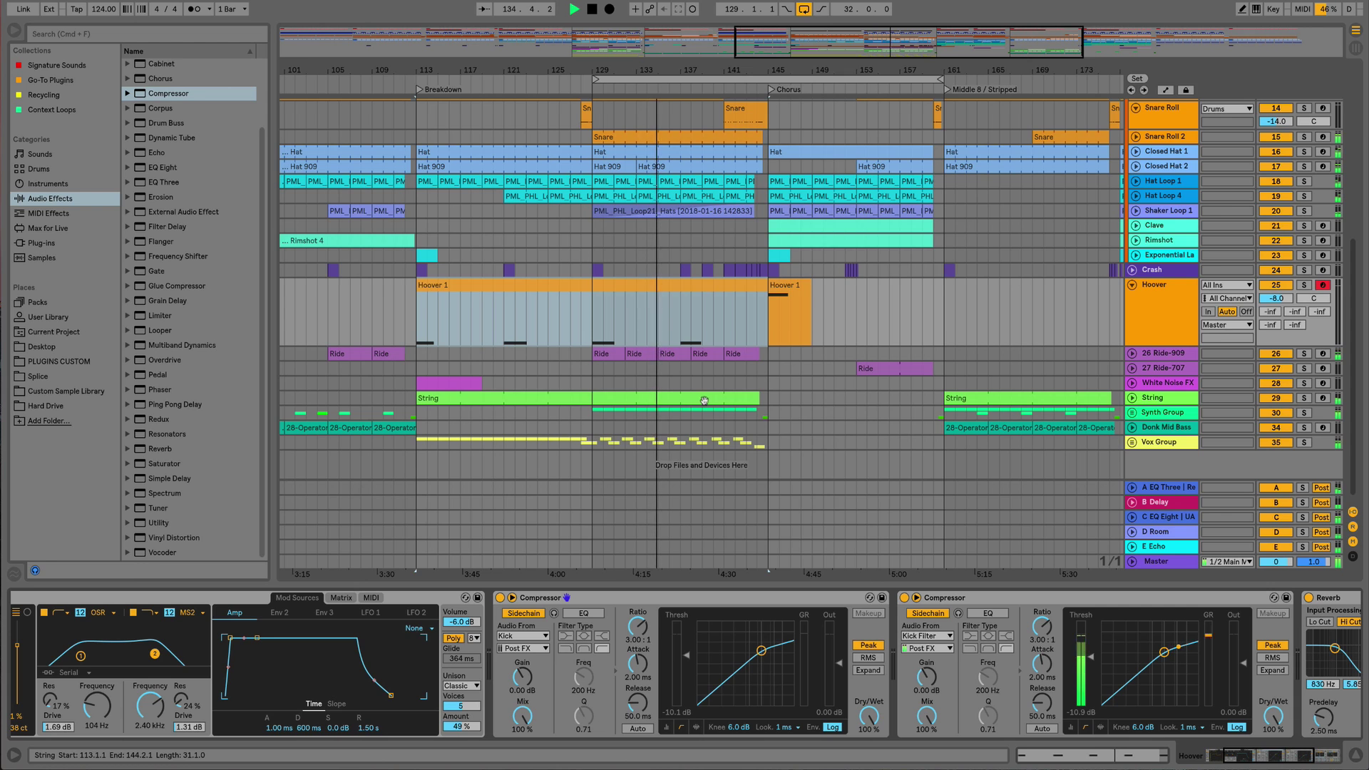
Set the Hoover track volume to -10.0 dB and reduce the track to its minimum height
scroll(1281, 301, "down", 4)
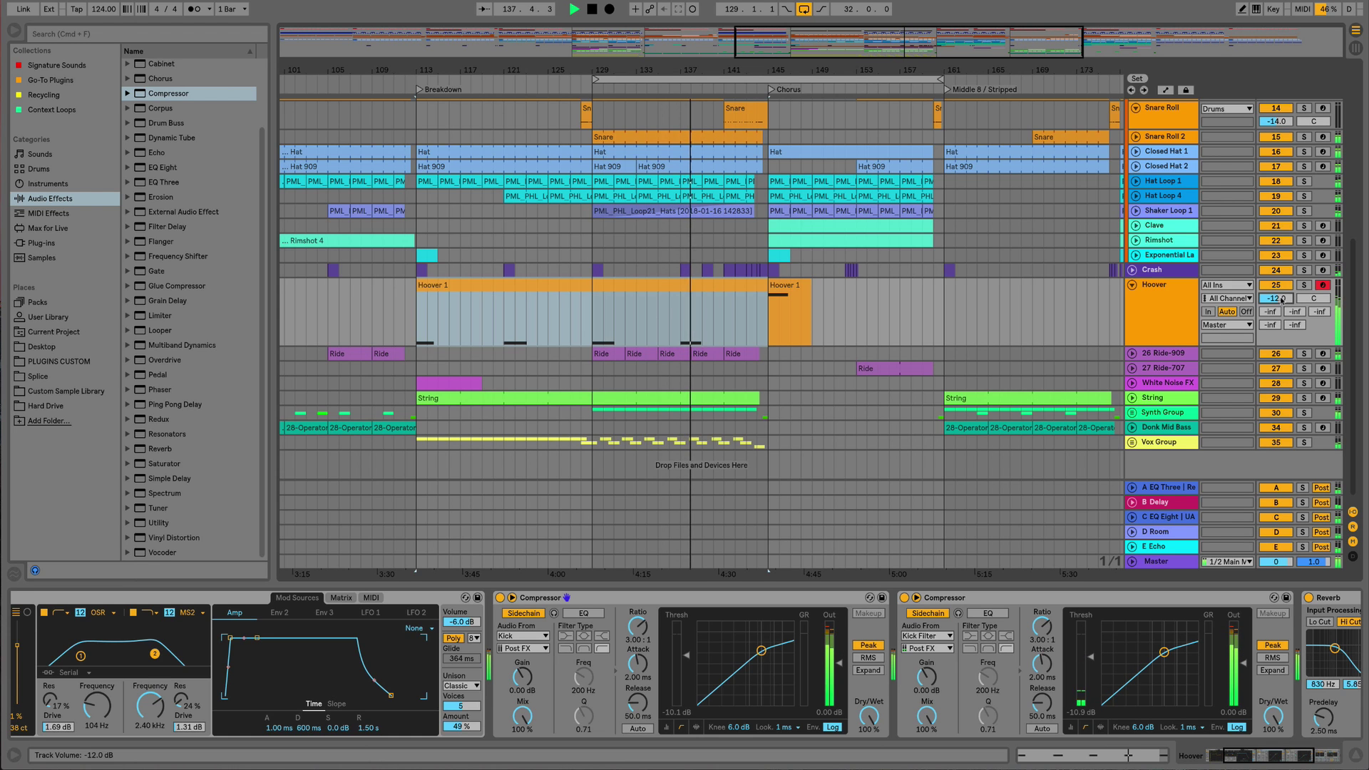
scroll(1281, 301, "up", 2)
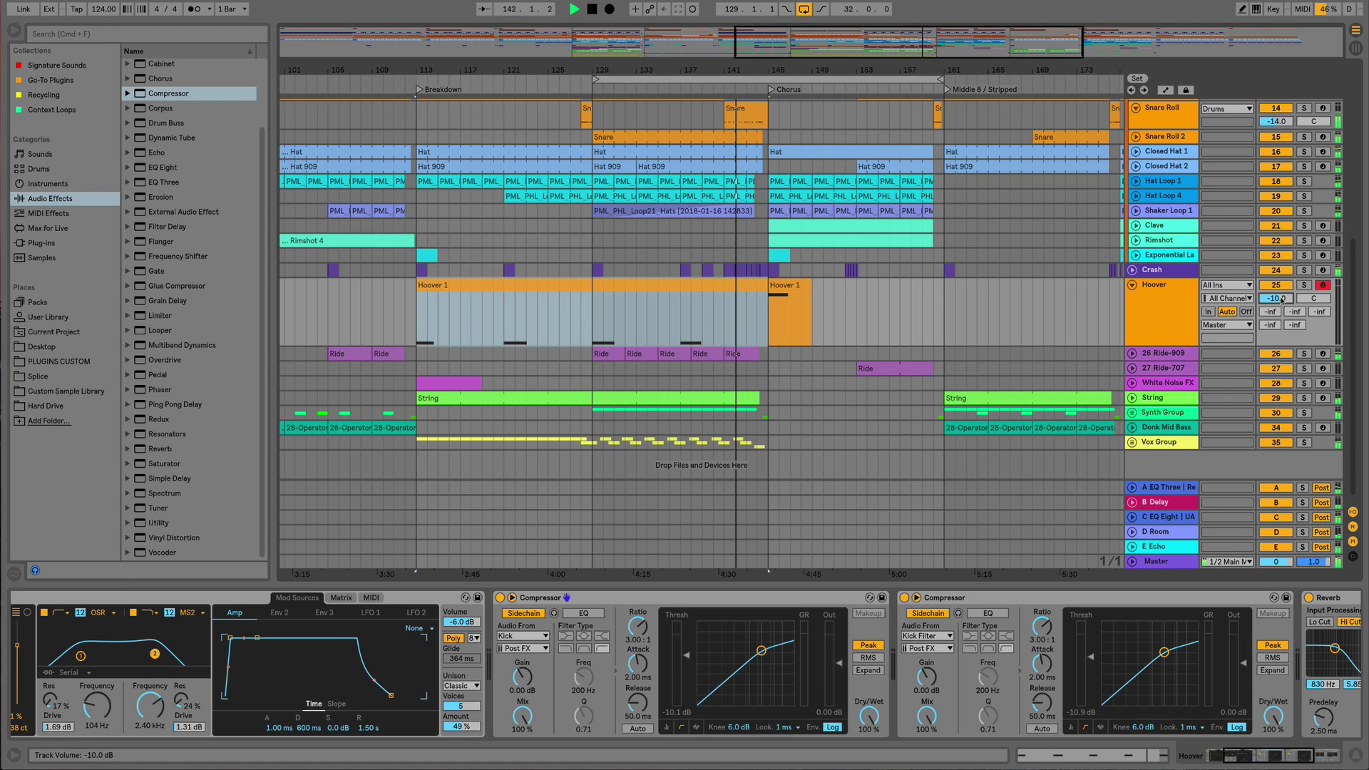
left_click_drag(1172, 346, 1172, 297)
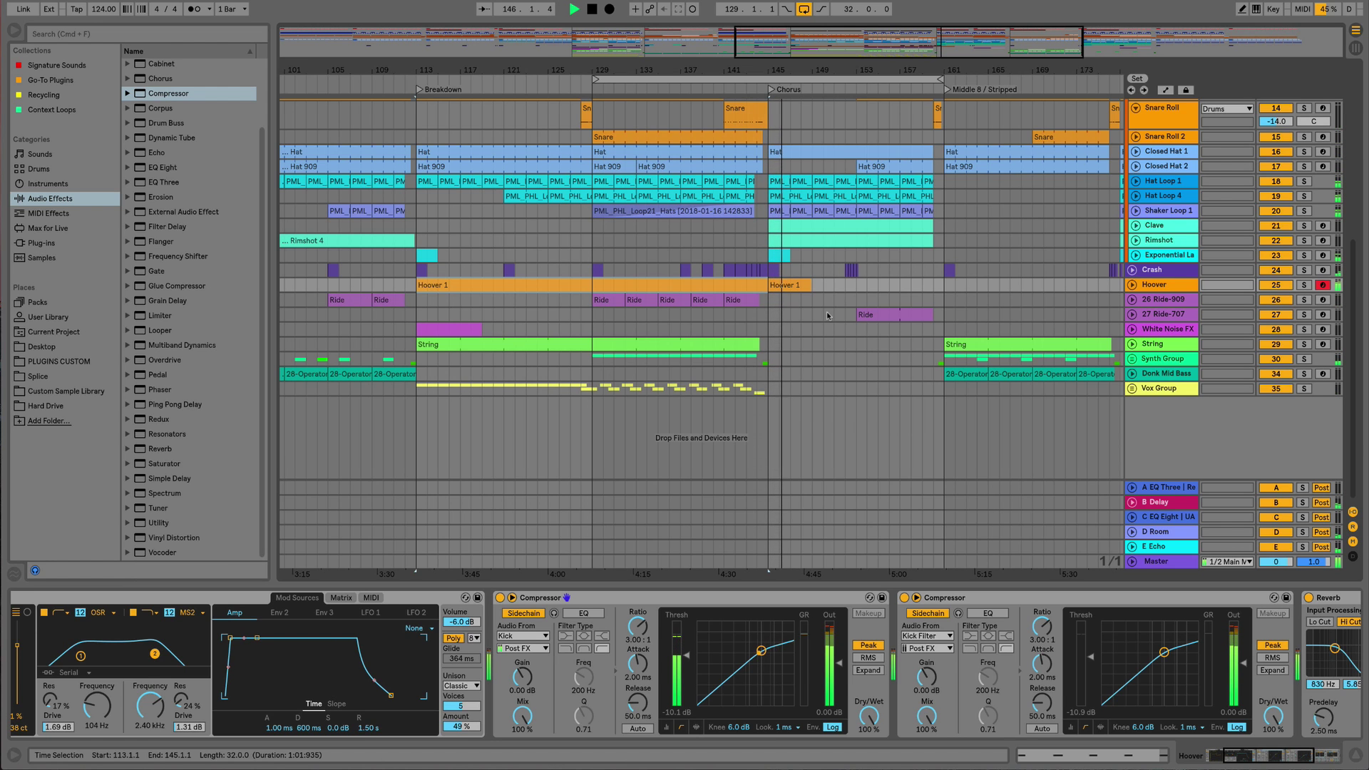
Lengthen the C2 note in the Chorus Hoover clip to end just before bar 35 and stop playback
left_click(784, 284)
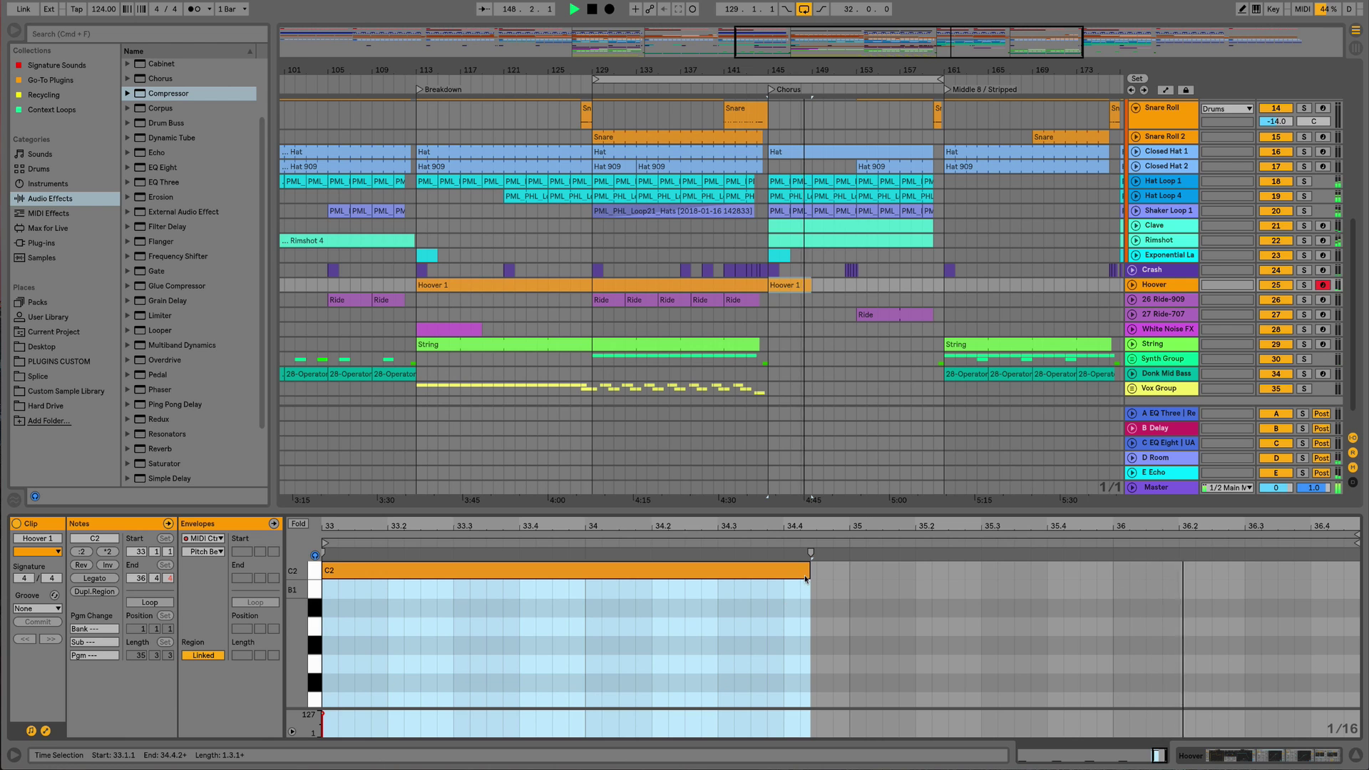
left_click_drag(809, 570, 843, 570)
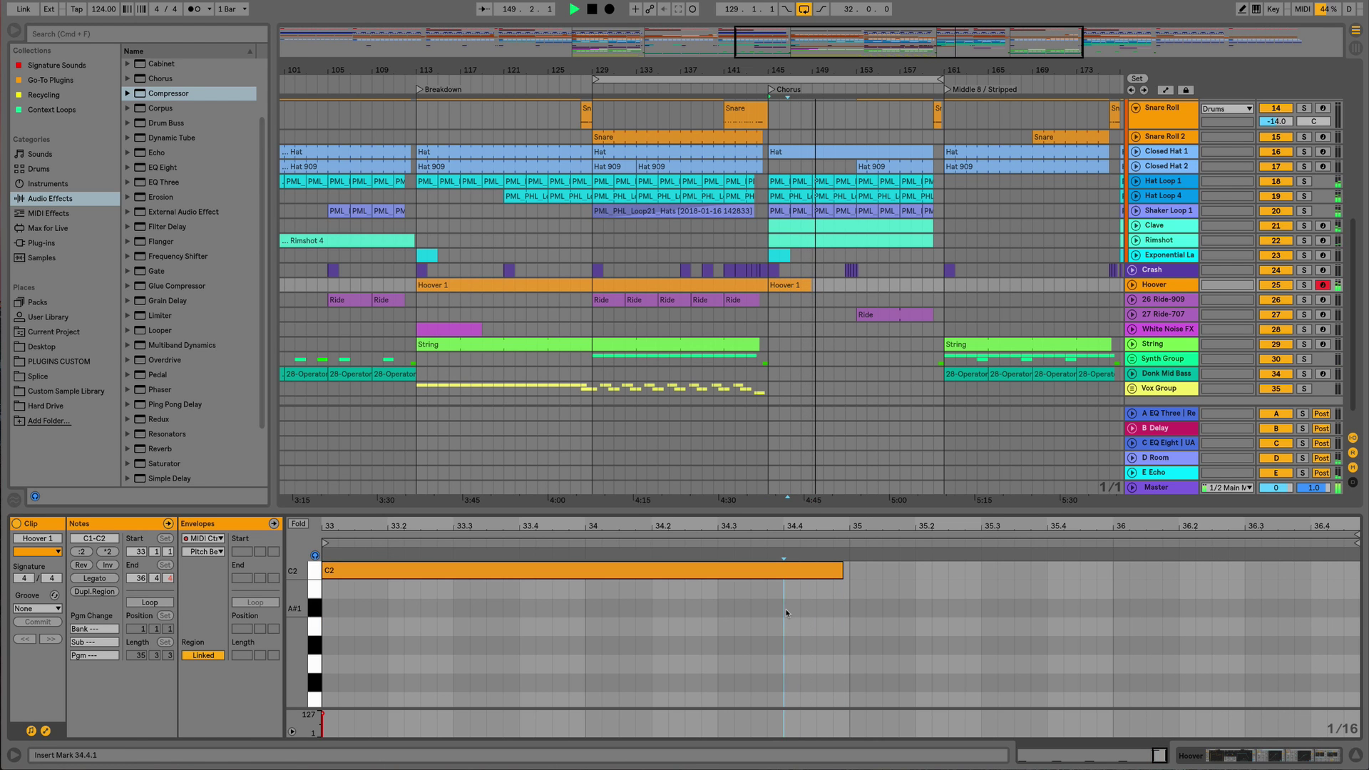
key("super+a")
key("space")
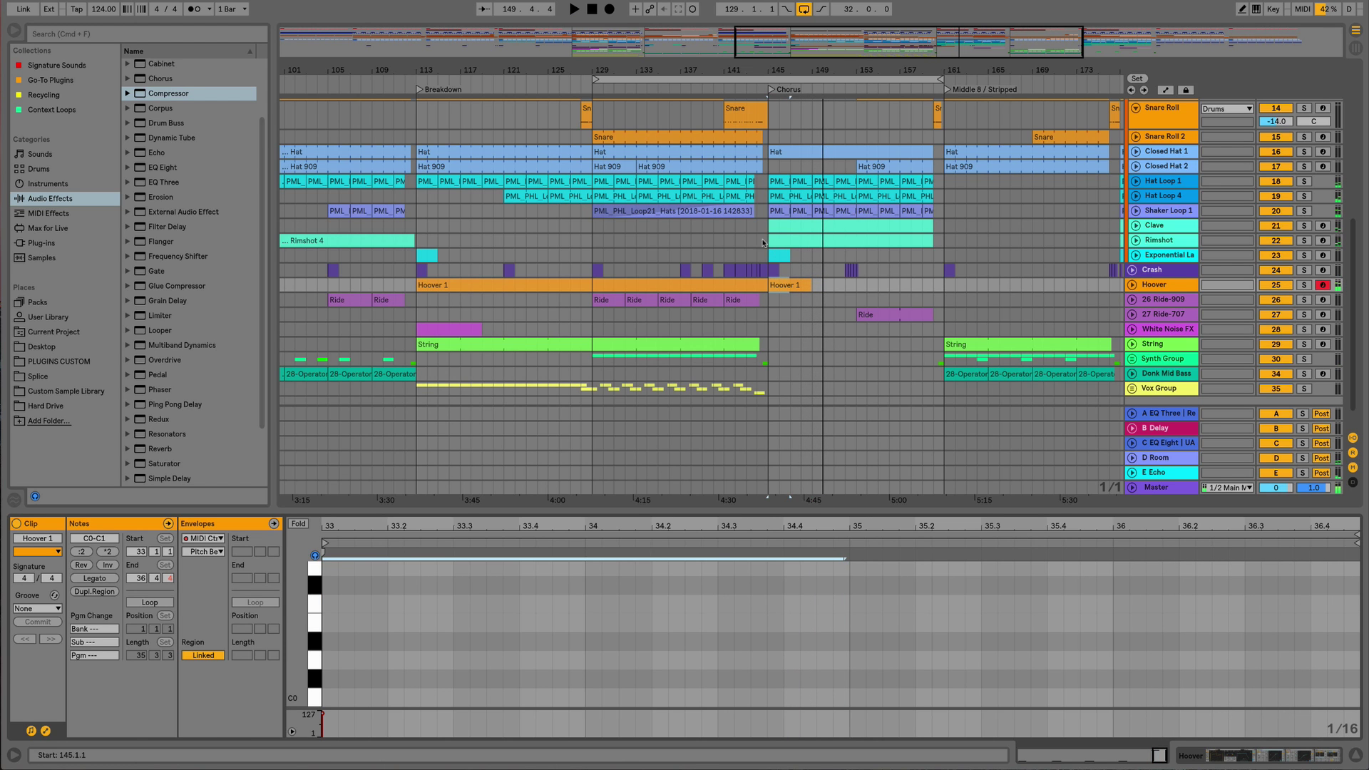
Play the arrangement from bar 143 and hide the clip detail view to show more tracks
left_click(750, 241)
key("space")
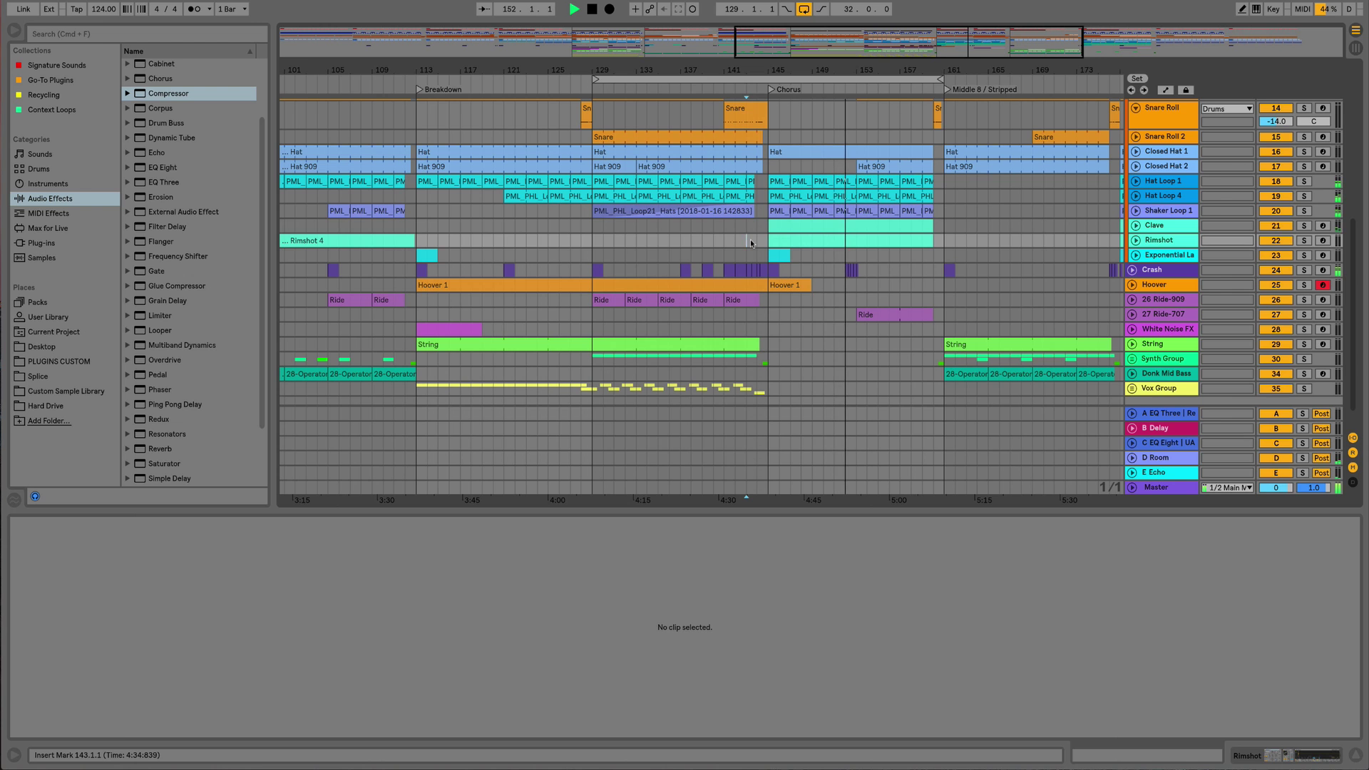
scroll(770, 360, "down", 2)
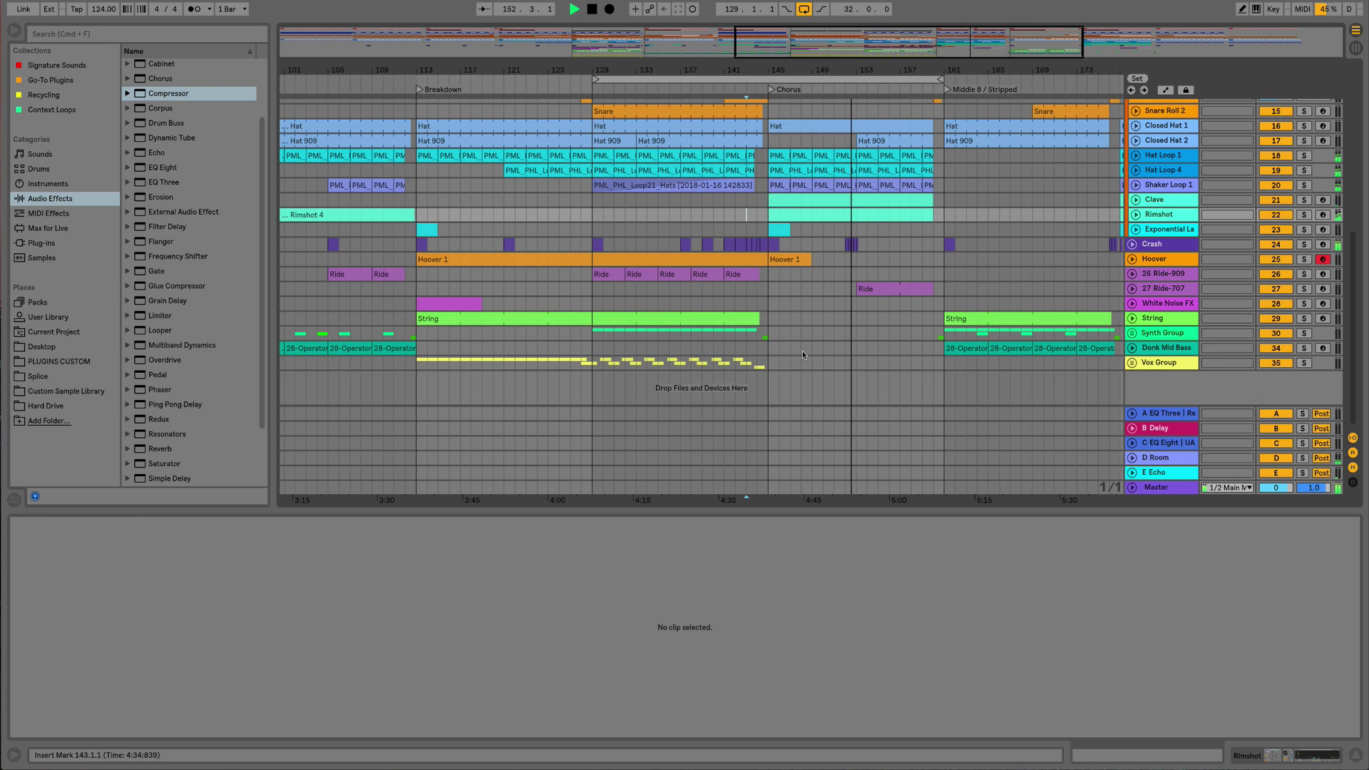
left_click(1348, 754)
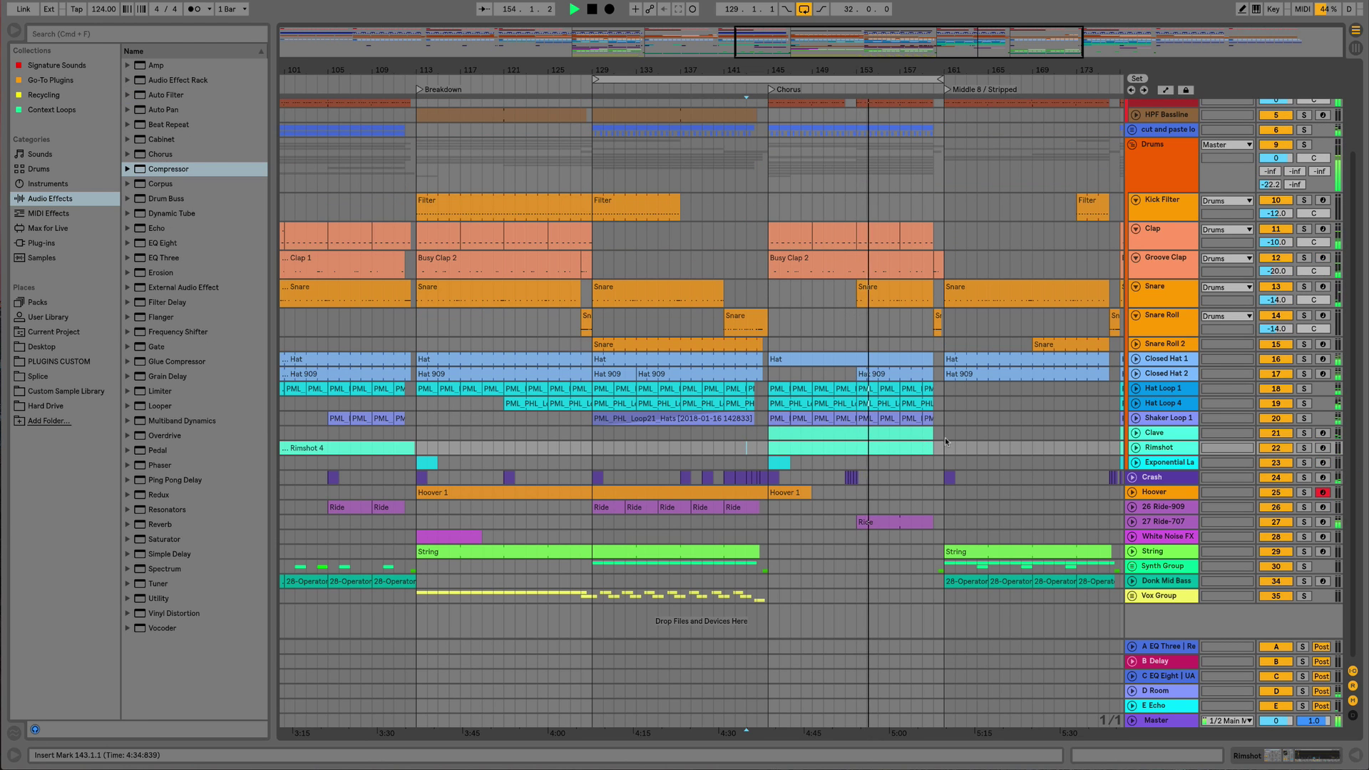
Check the Crash clips during the Chorus while it plays, including the range from bar 151 to bar 154
left_click(851, 428)
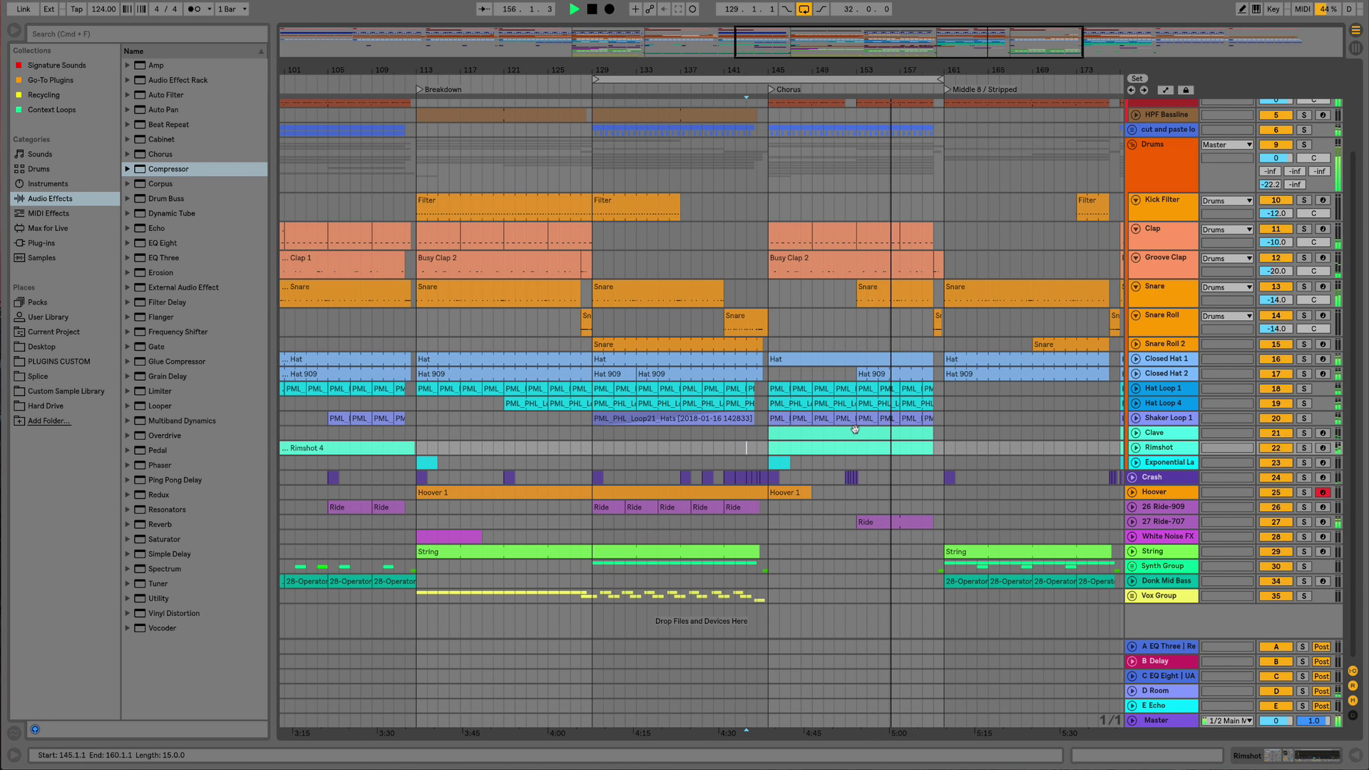
left_click(867, 472)
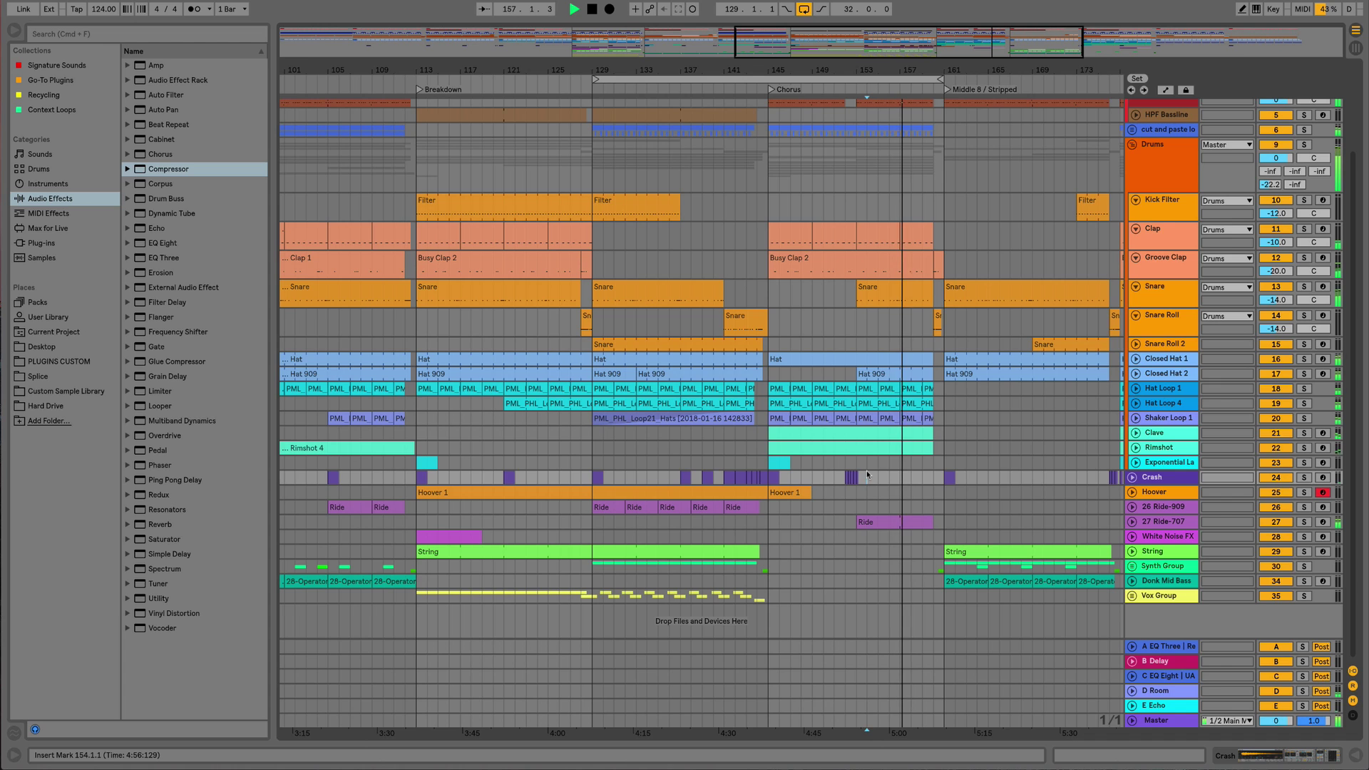
left_click_drag(866, 469, 834, 472)
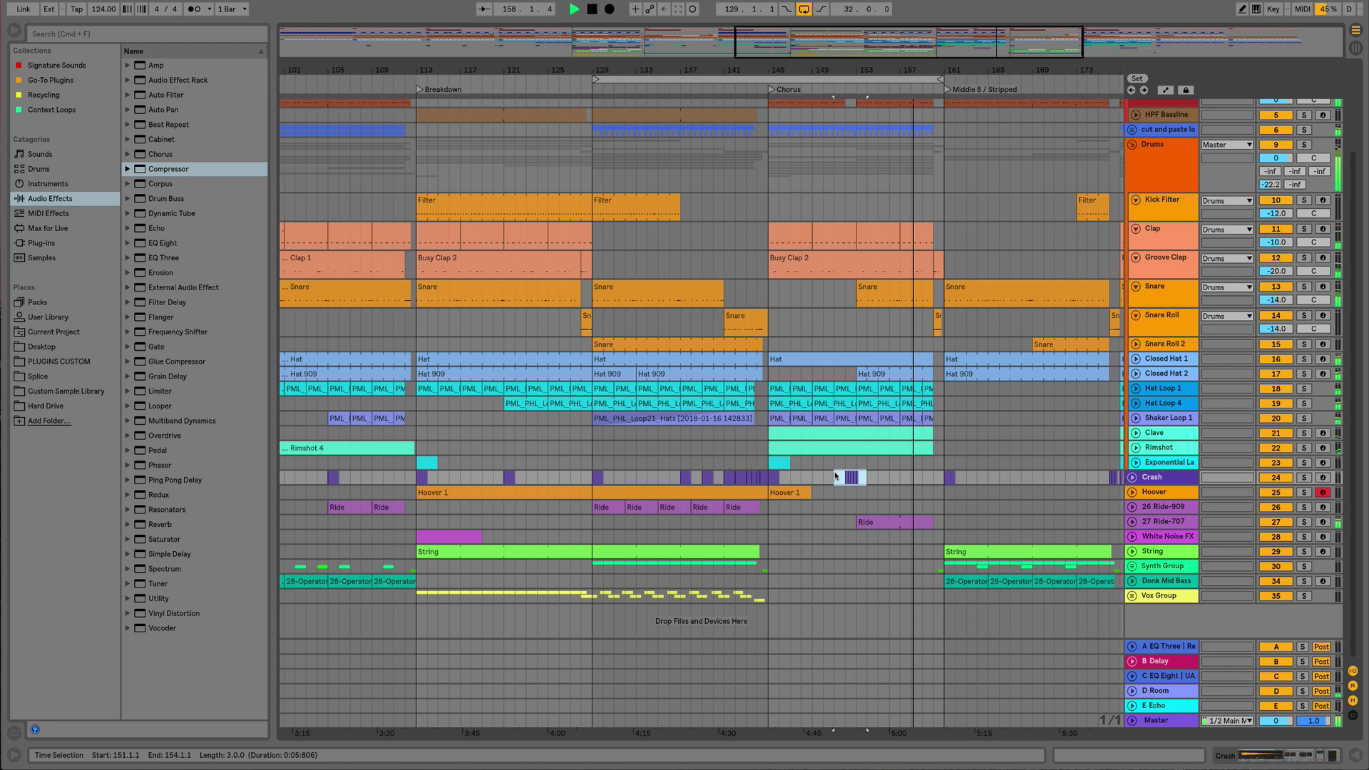
left_click(879, 476)
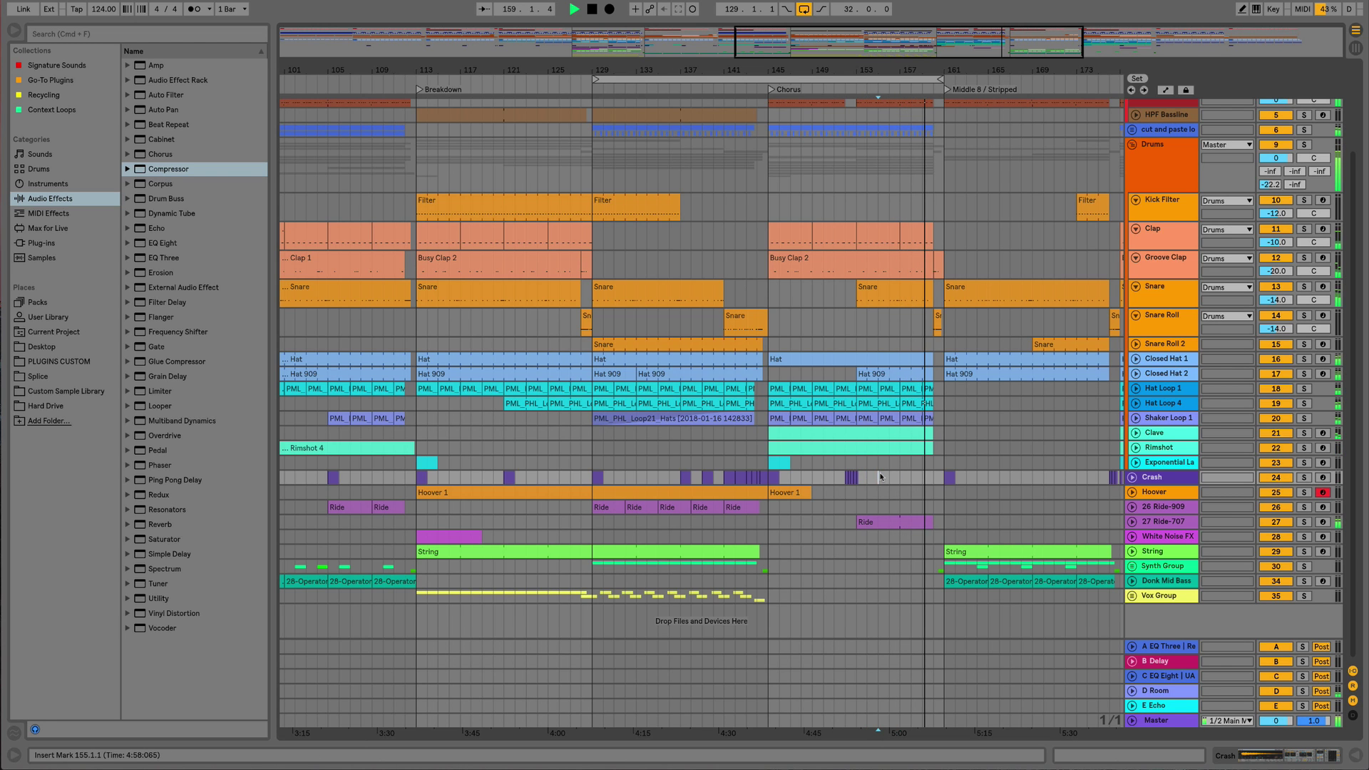